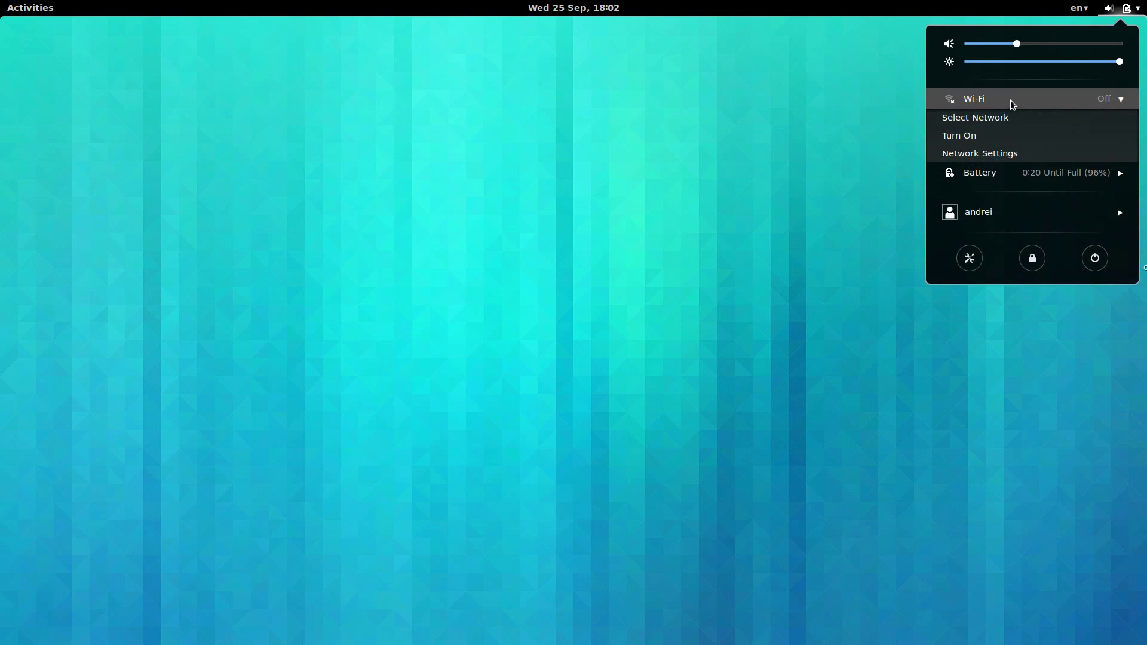
# Examine the Wi-Fi, Battery and user account entries of the system menu, and close it.
pyautogui.click(1009, 99)
pyautogui.click(1015, 120)
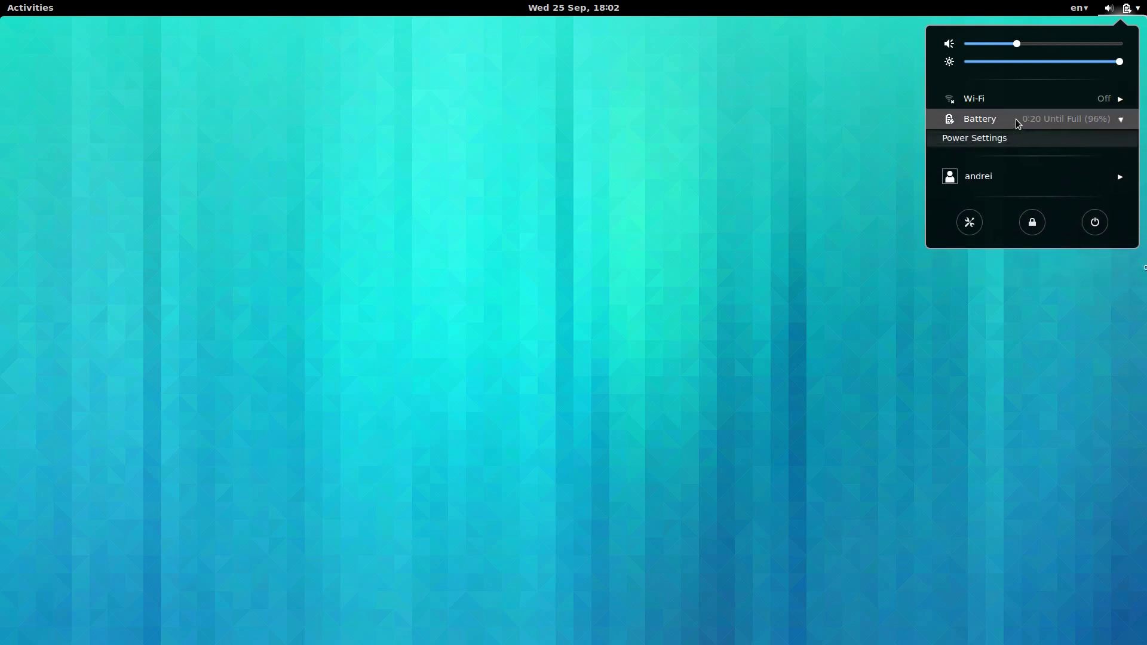
pyautogui.click(1015, 120)
pyautogui.click(1023, 157)
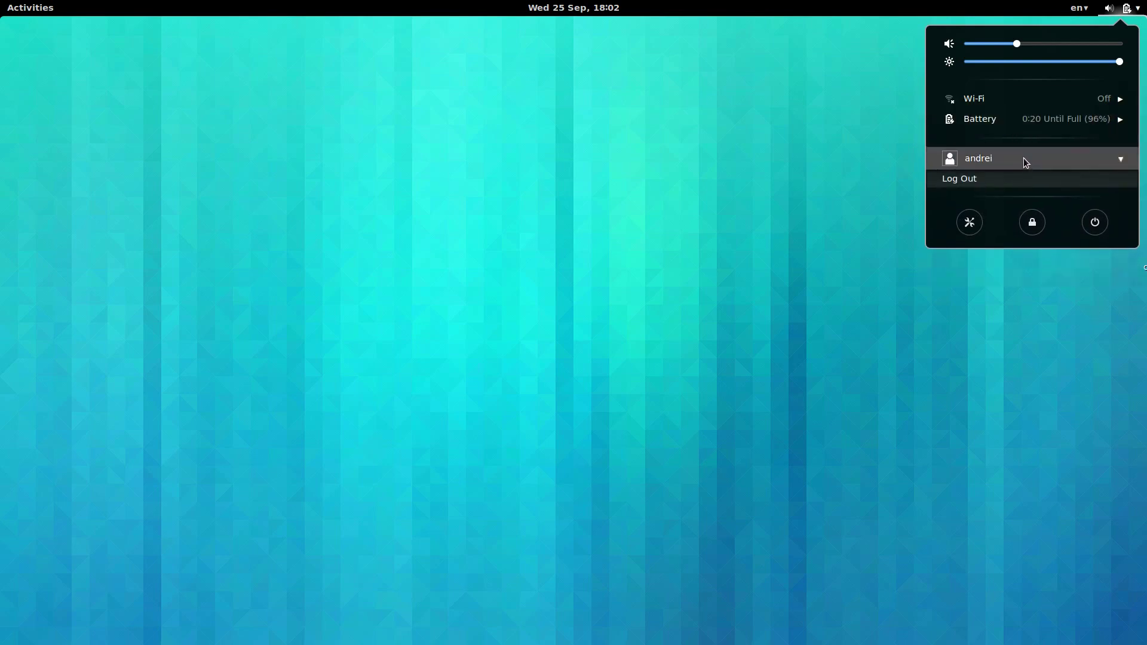
pyautogui.click(1023, 157)
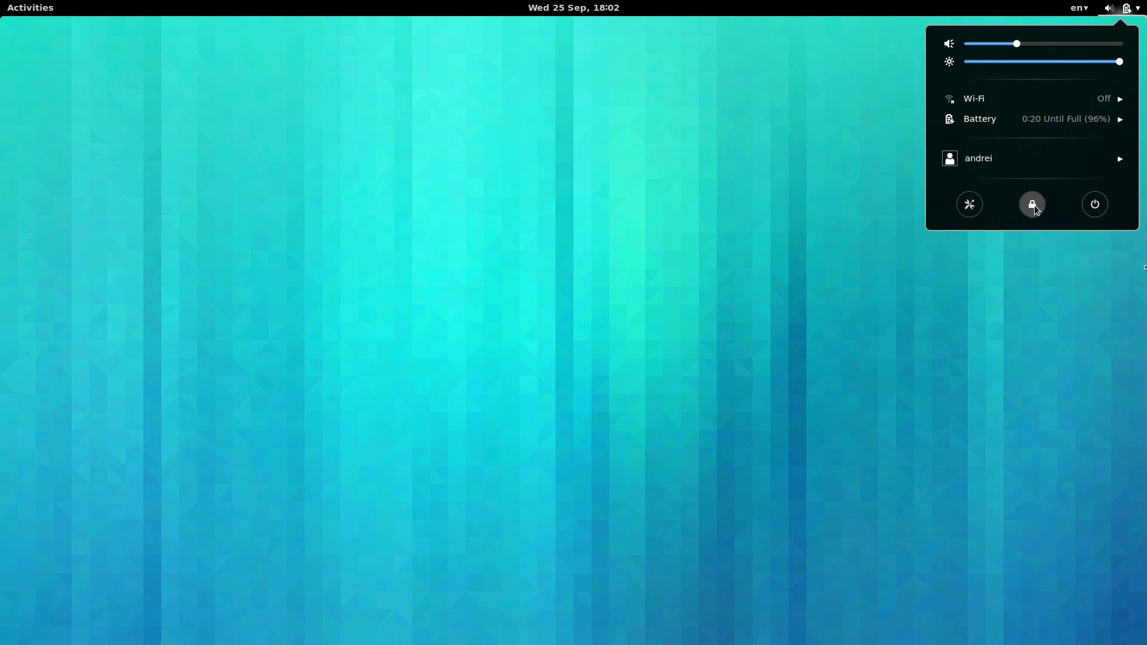
pyautogui.click(1066, 389)
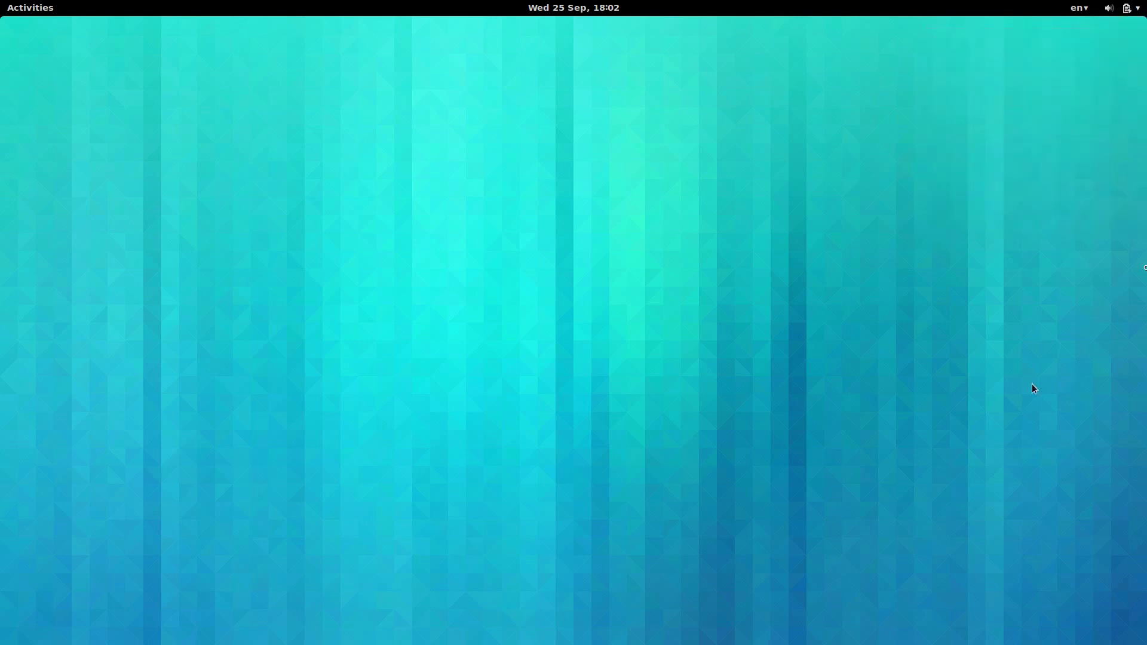
# Browse the first pages of the full application list in the Activities overview, and return to the desktop.
pyautogui.click(20, 13)
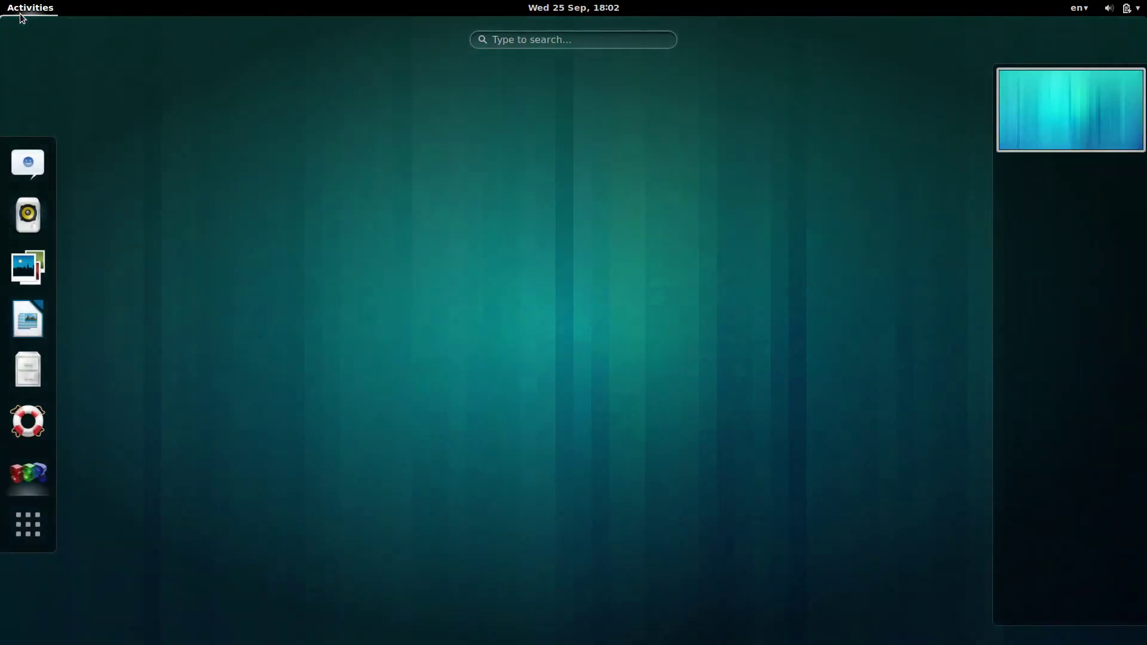
pyautogui.click(32, 530)
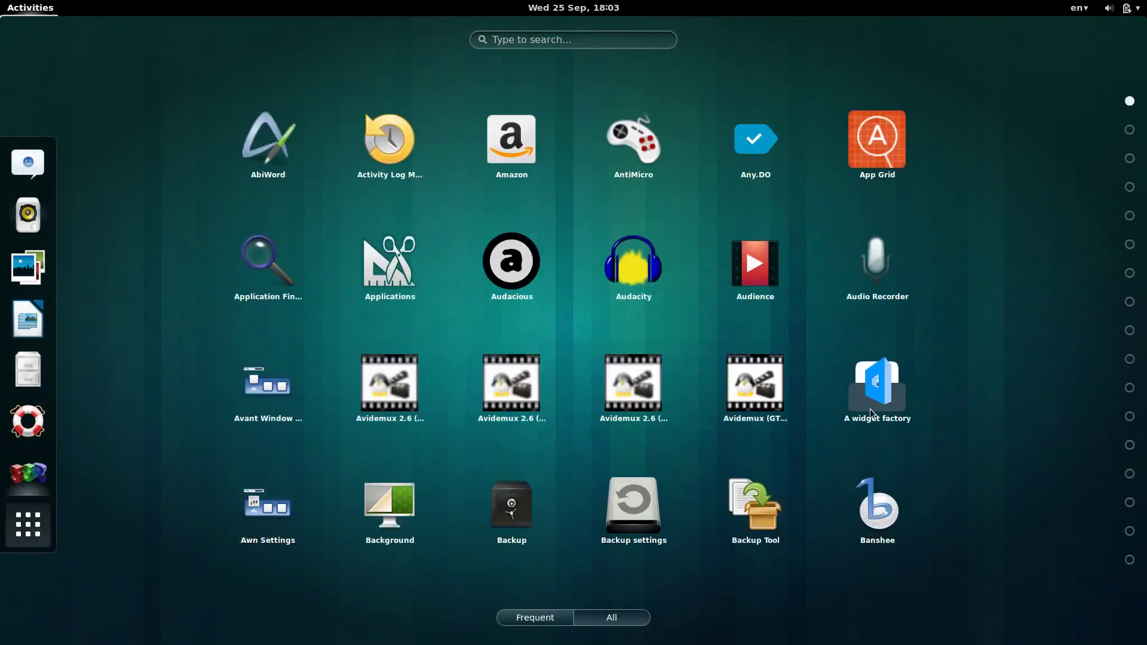
pyautogui.click(1130, 129)
pyautogui.click(1129, 159)
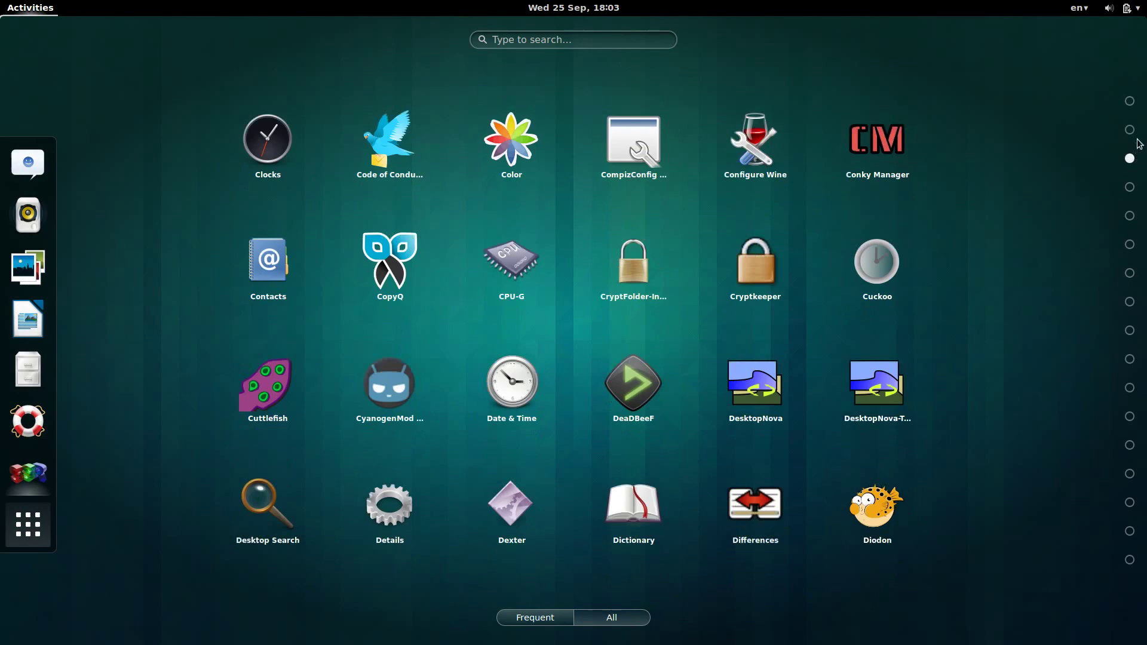
pyautogui.click(1131, 102)
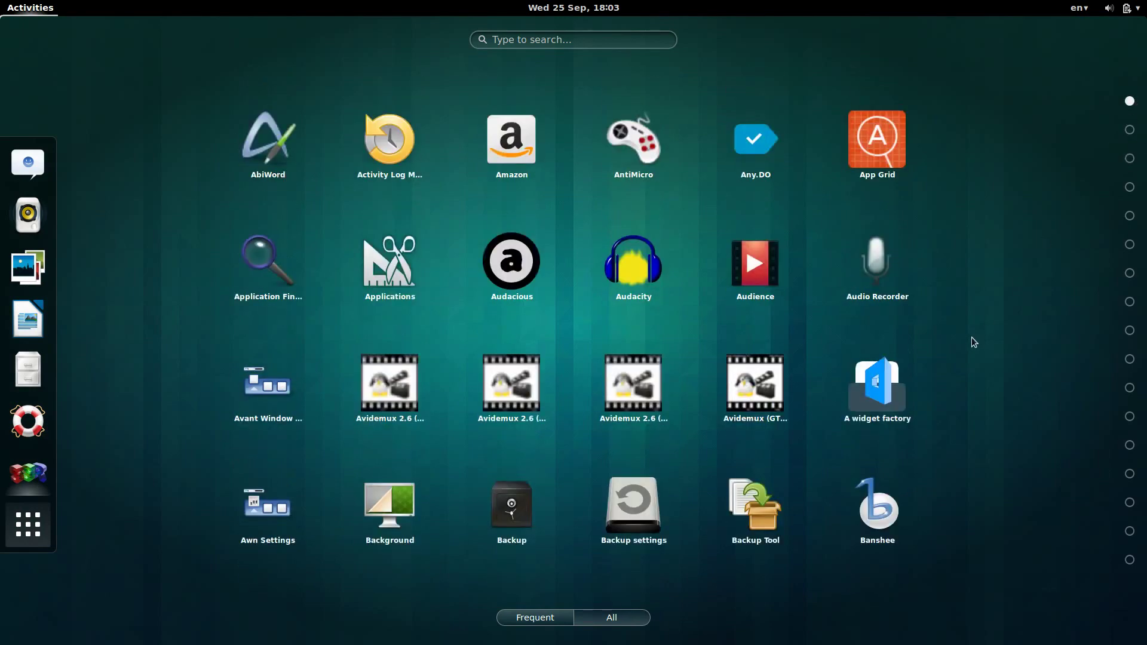
pyautogui.write('`')
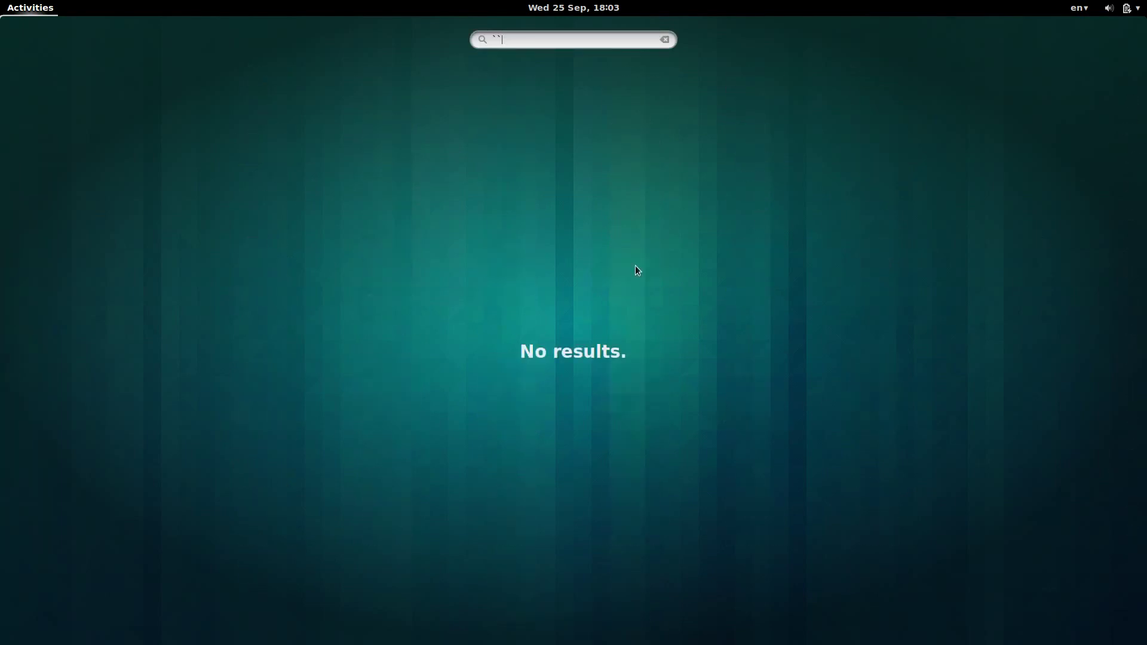
pyautogui.press('Escape')
pyautogui.press('Escape')
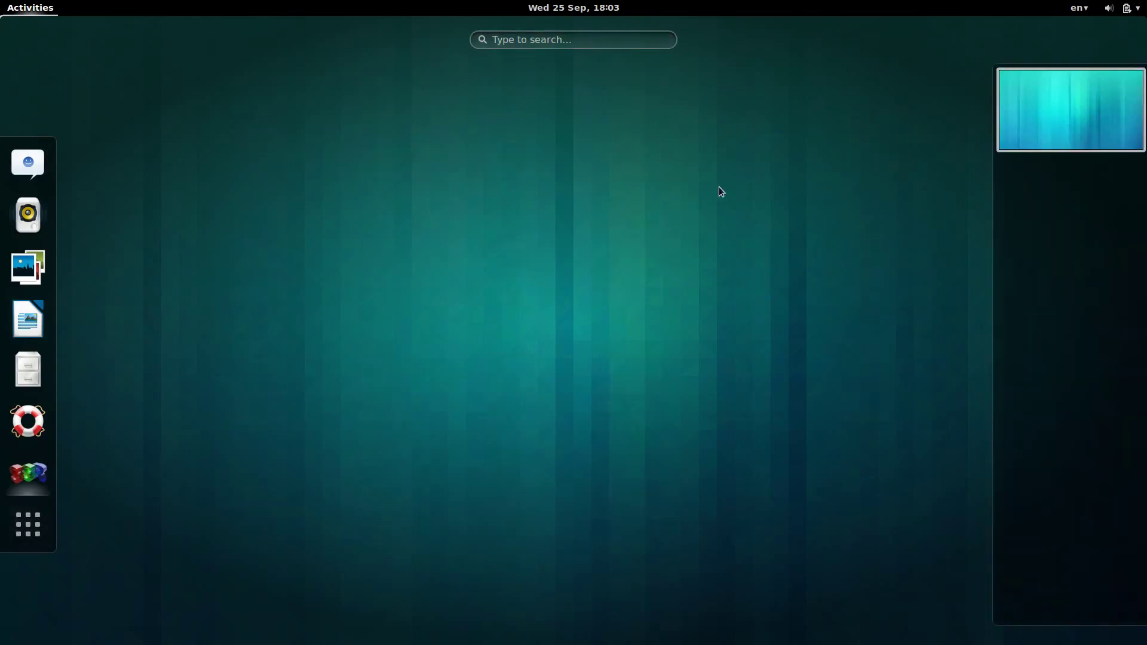
pyautogui.press('Escape')
# Open the system settings and search them for "ba", and go back to the full list of settings.
pyautogui.click(1115, 7)
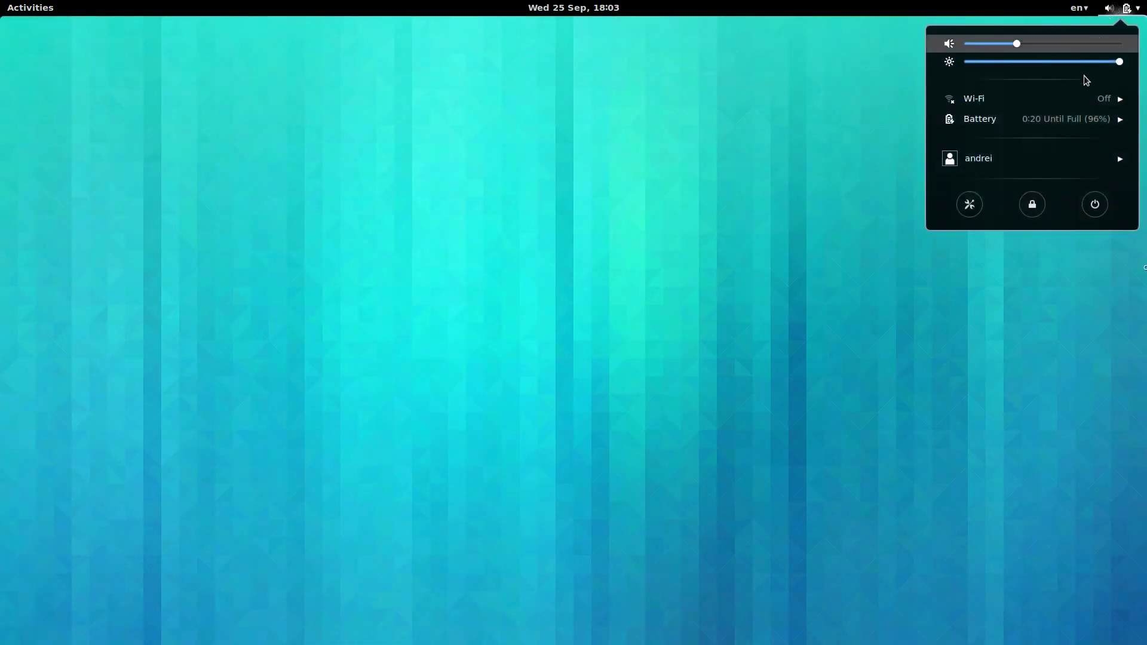
pyautogui.click(969, 205)
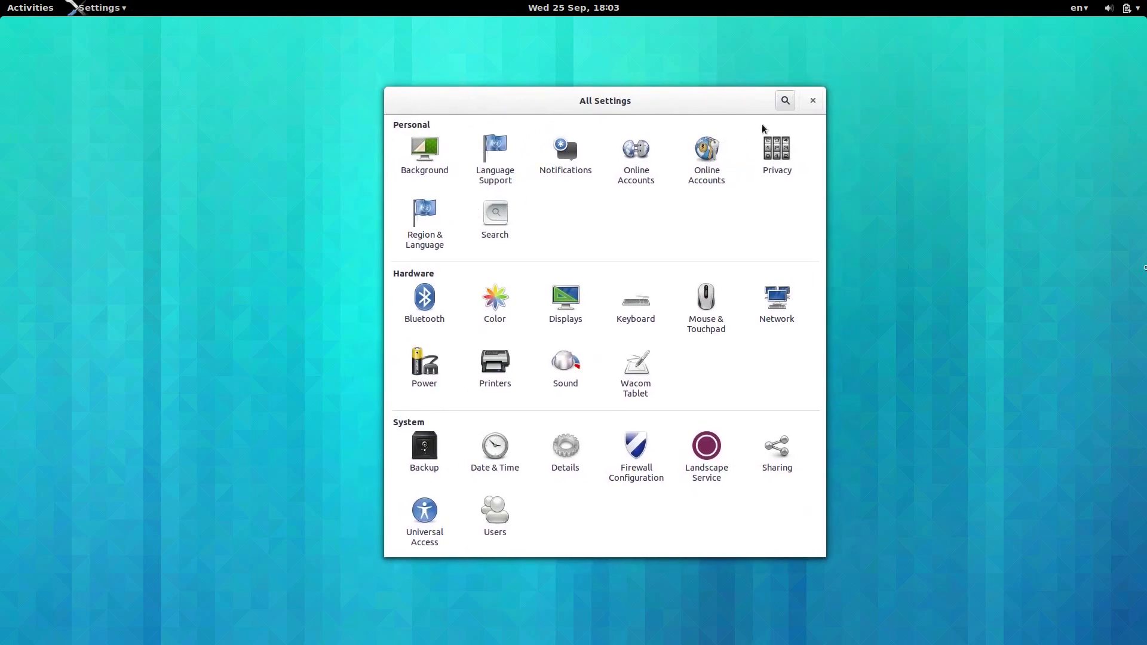
pyautogui.hotkey('ctrl', 'f')
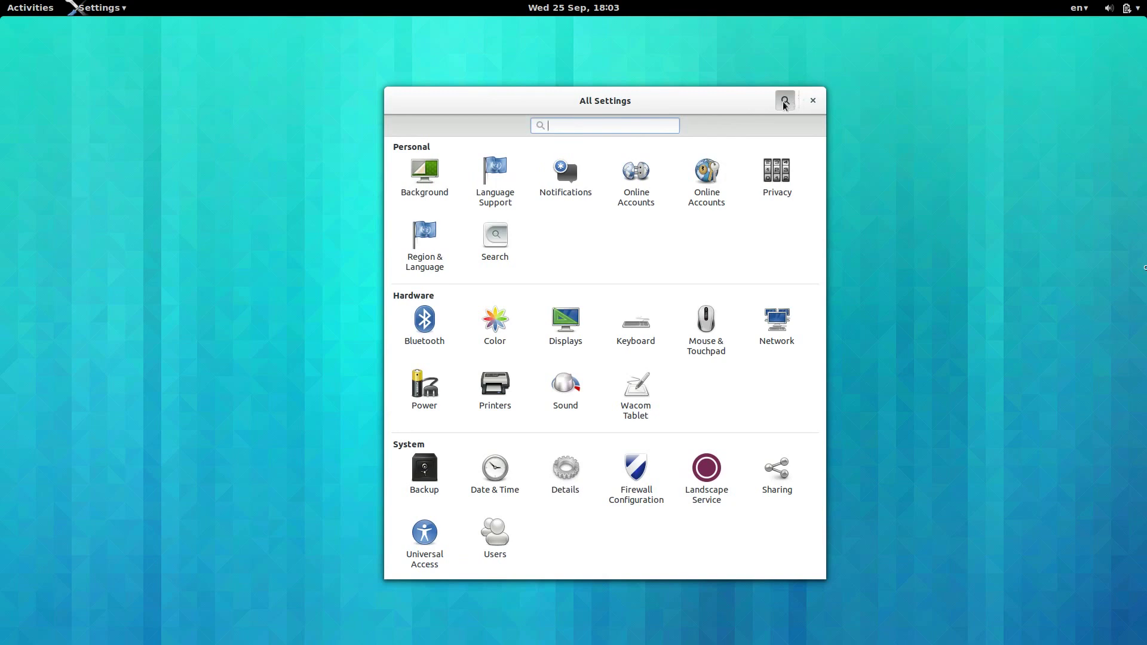
pyautogui.click(784, 102)
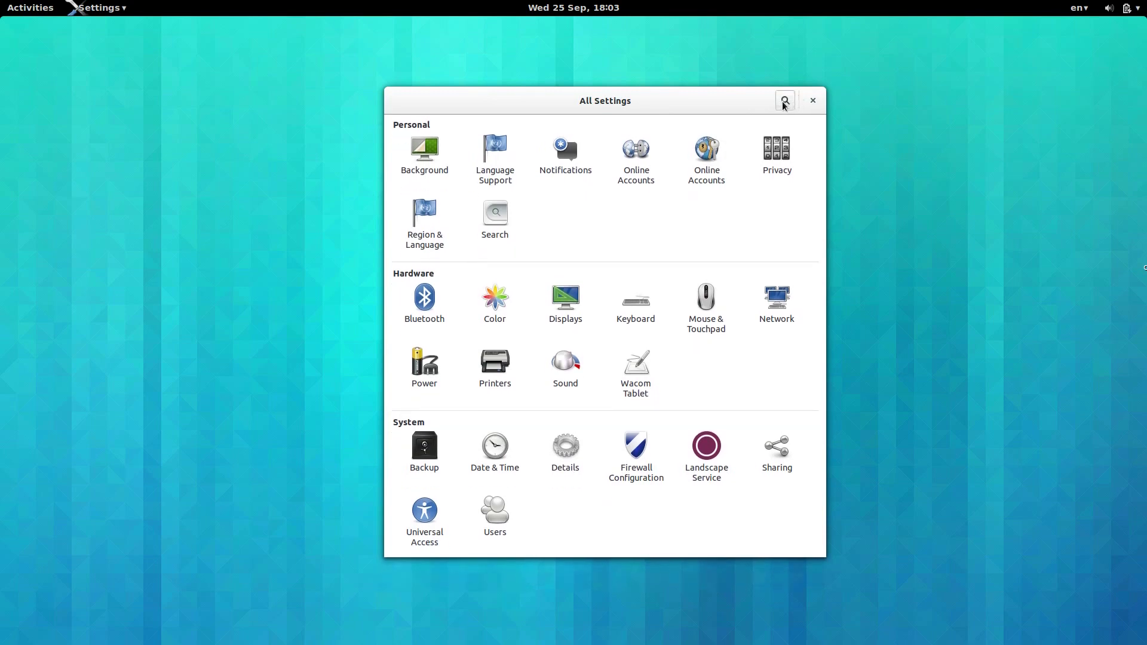
pyautogui.write('ba')
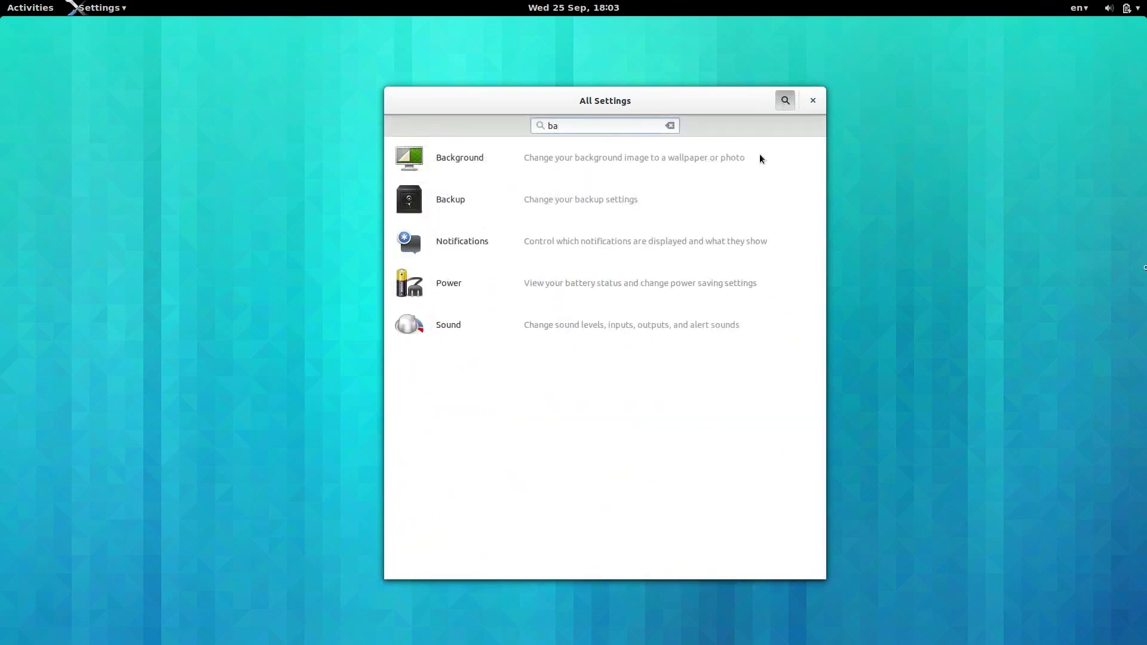
pyautogui.click(785, 101)
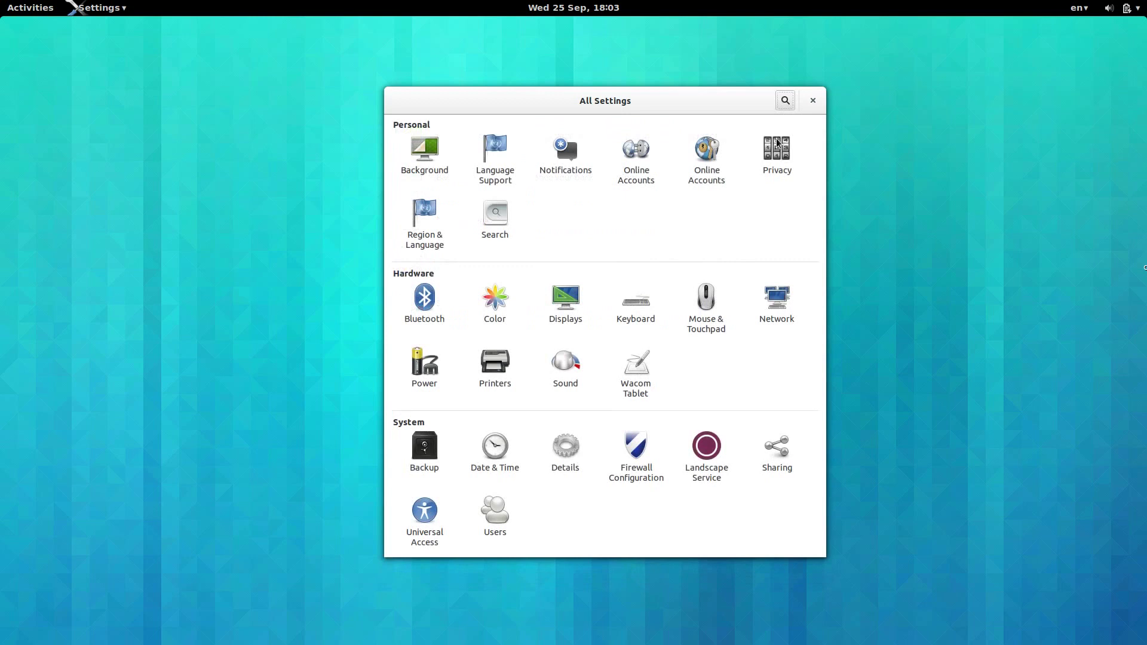
# Set the lock screen picture to the plain dark blue swirl wallpaper and return to the settings overview.
pyautogui.click(428, 173)
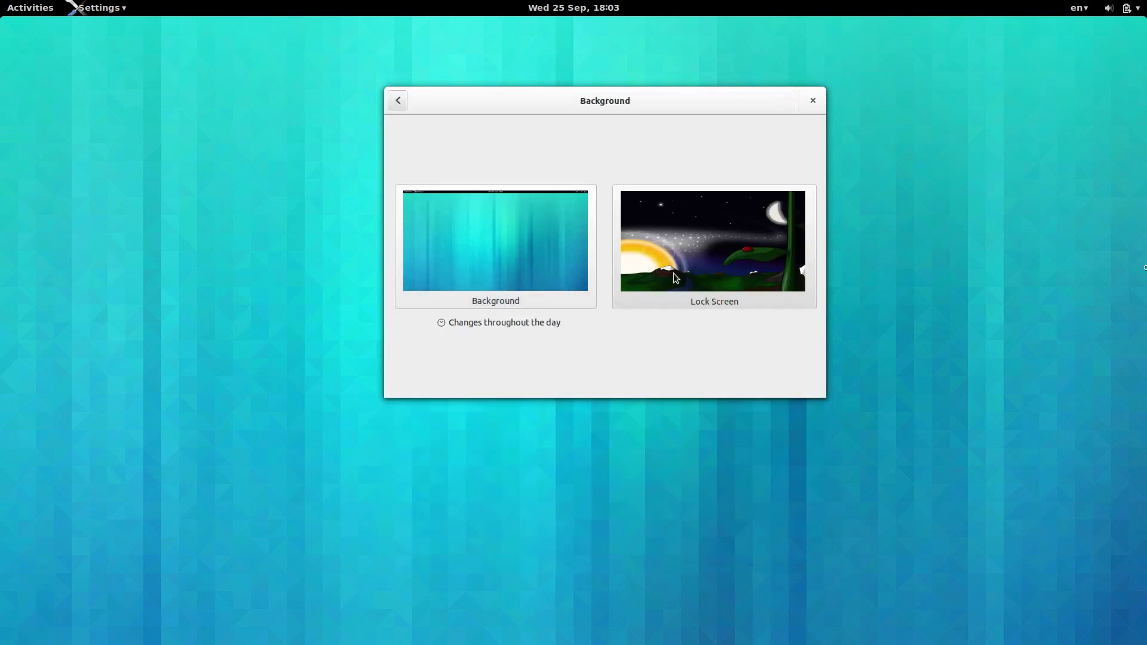
pyautogui.click(737, 224)
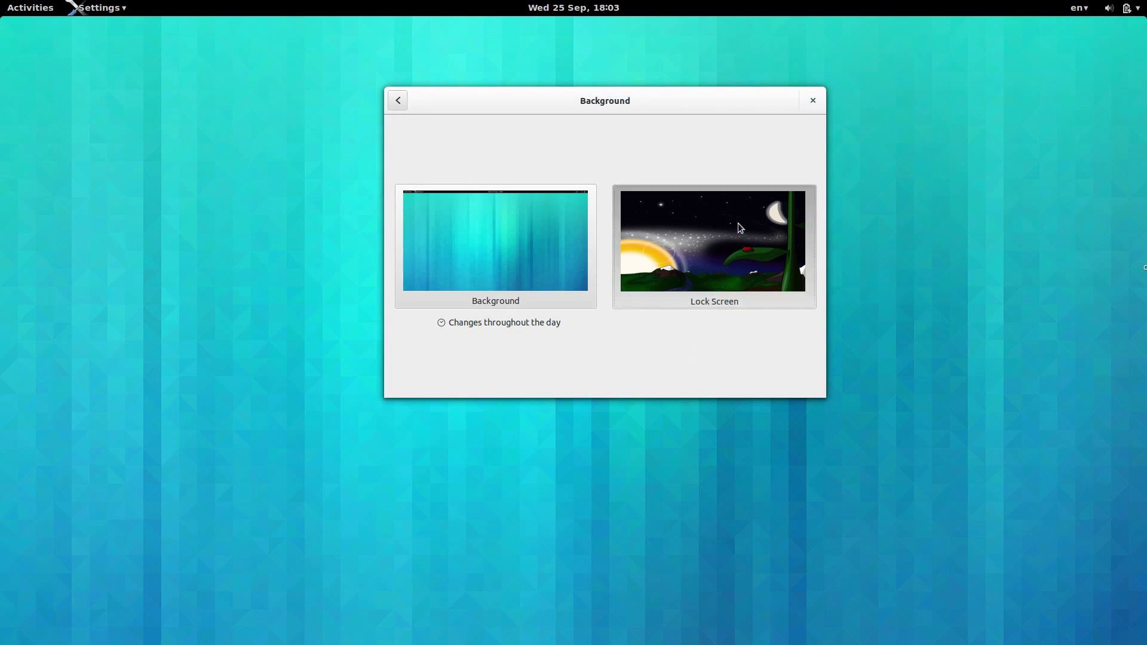
pyautogui.click(620, 166)
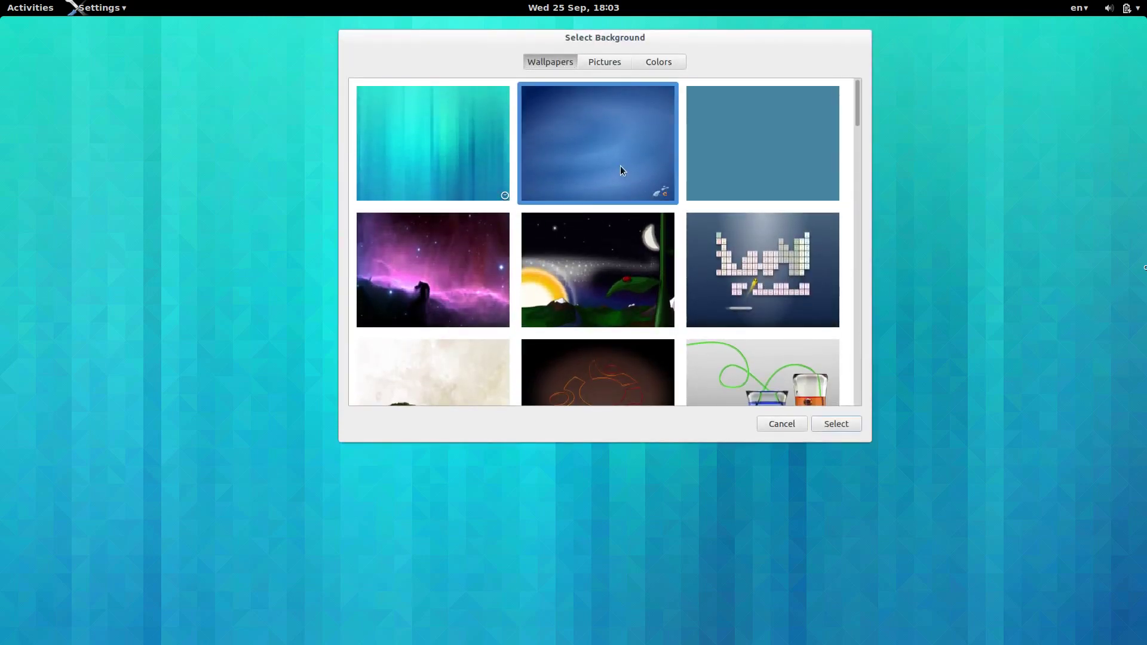
pyautogui.click(847, 425)
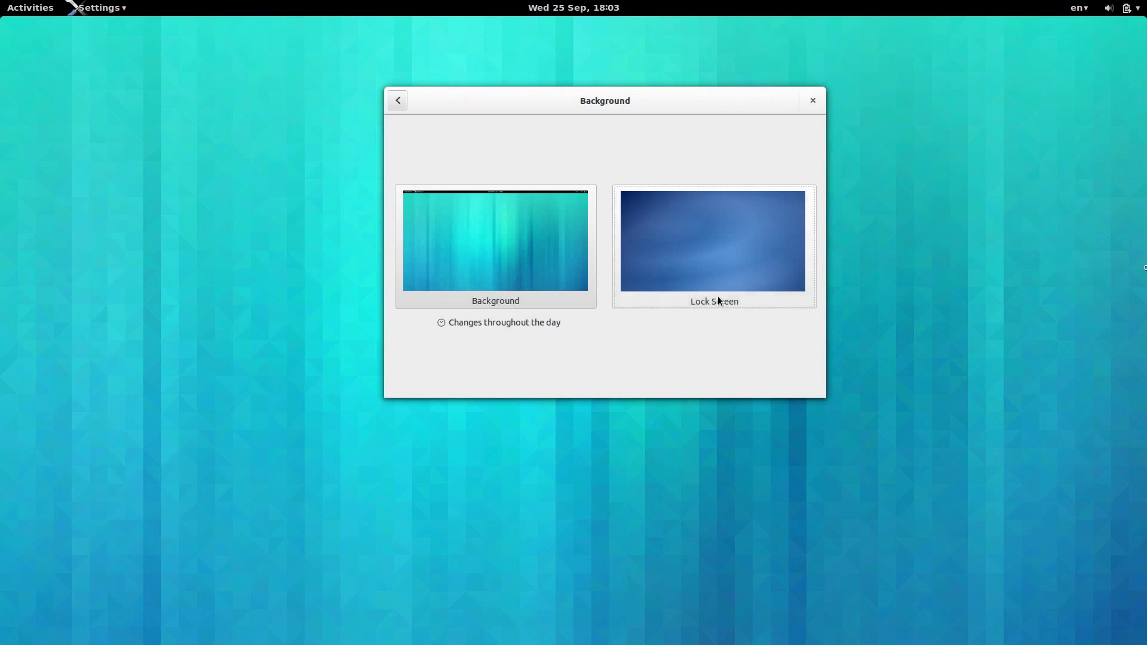
pyautogui.click(398, 101)
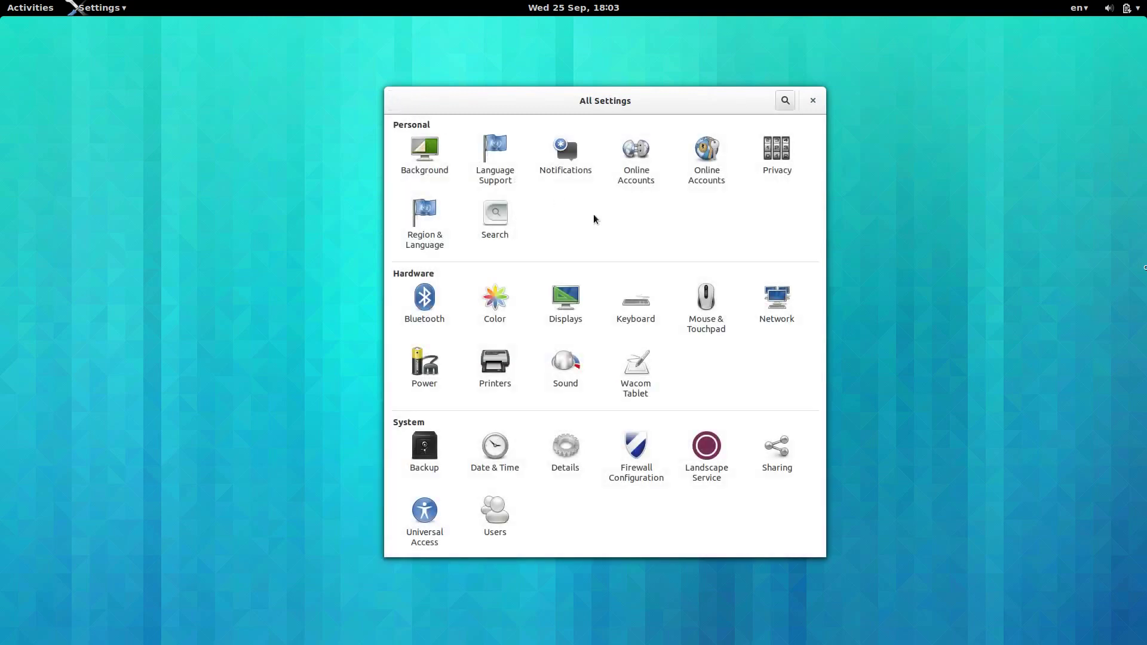
# Search the settings for "da", open Date & Time, and turn Automatic Time Zone off and back on.
pyautogui.write('da')
pyautogui.click(493, 159)
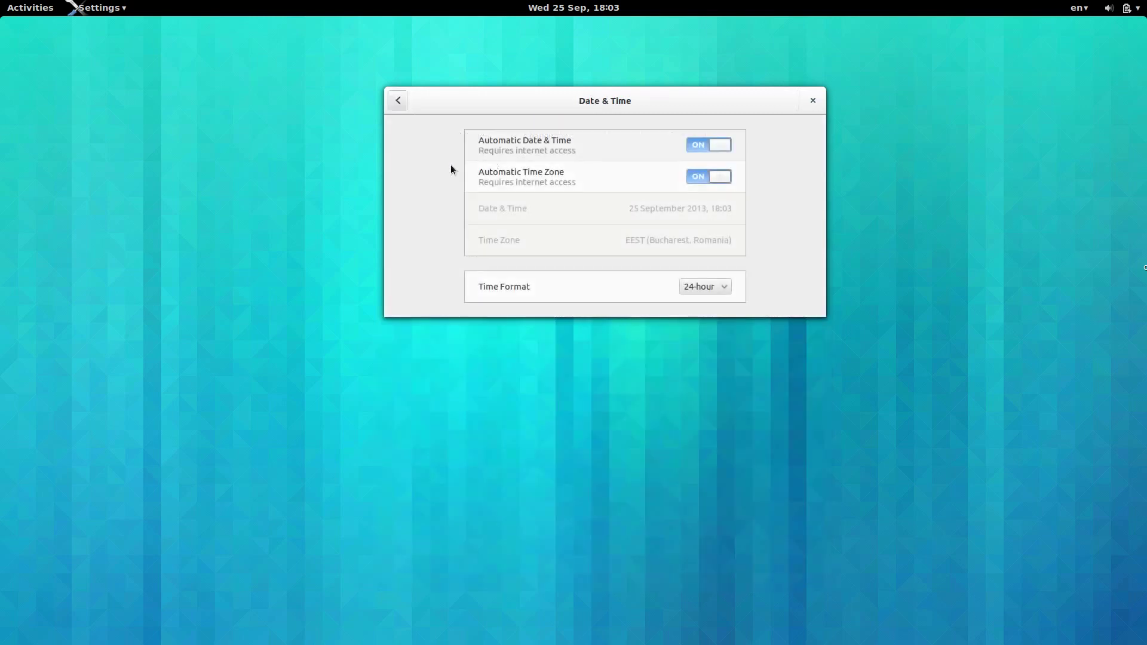
pyautogui.click(566, 177)
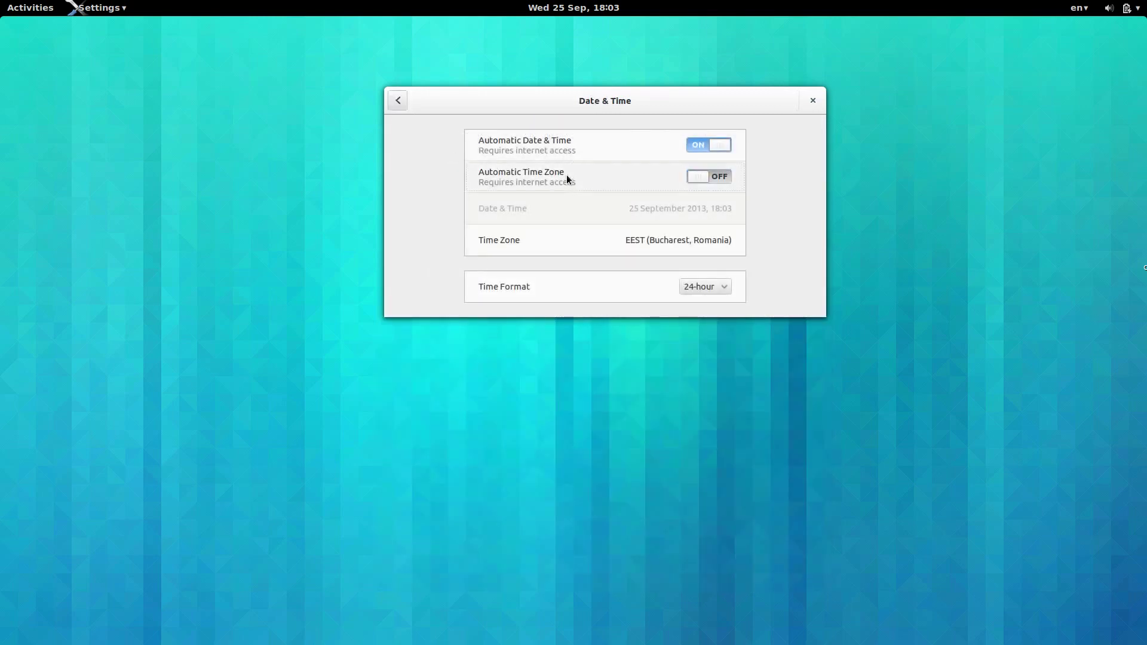
pyautogui.click(566, 175)
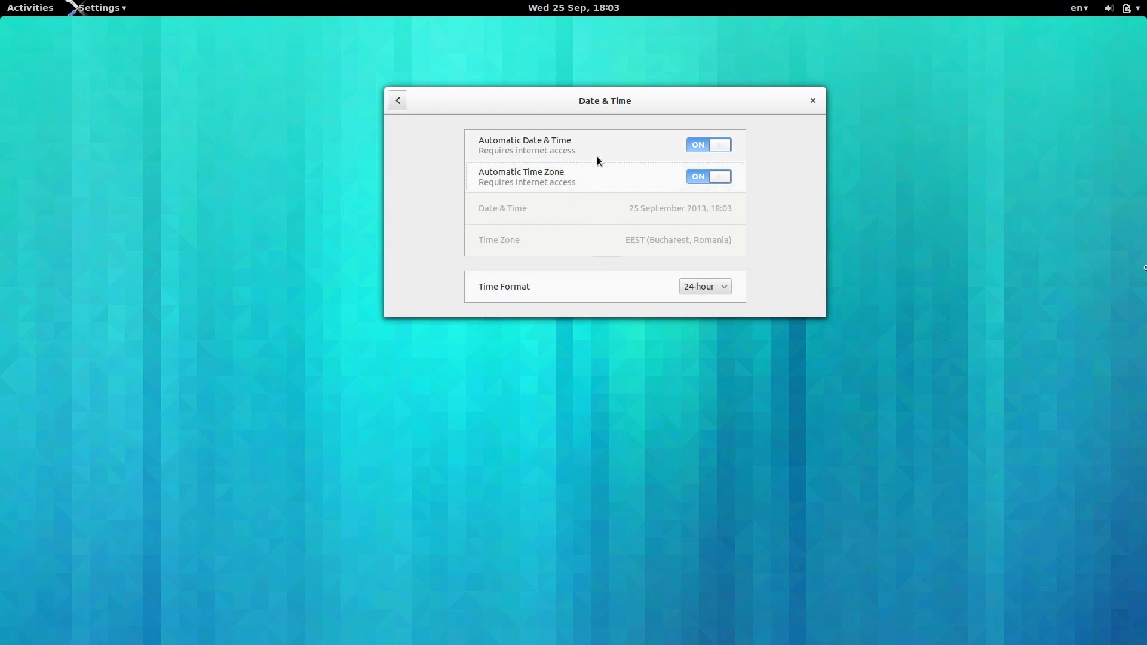
pyautogui.click(398, 101)
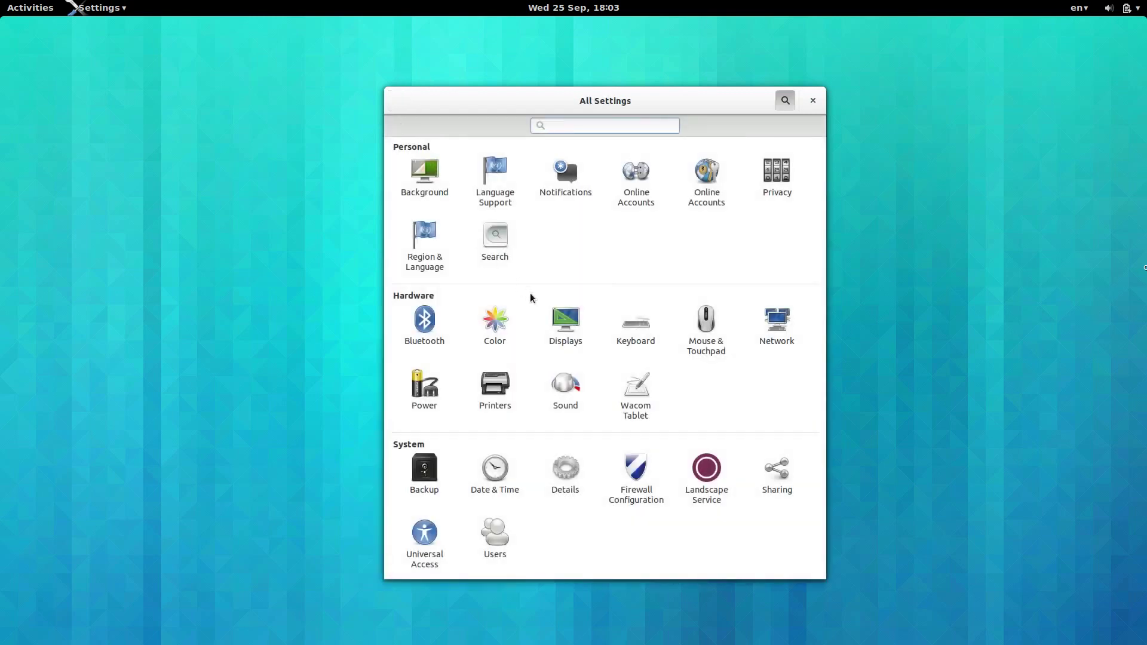
# Try rearranging the two combined displays in the Displays settings, and discard the new arrangement.
pyautogui.click(565, 325)
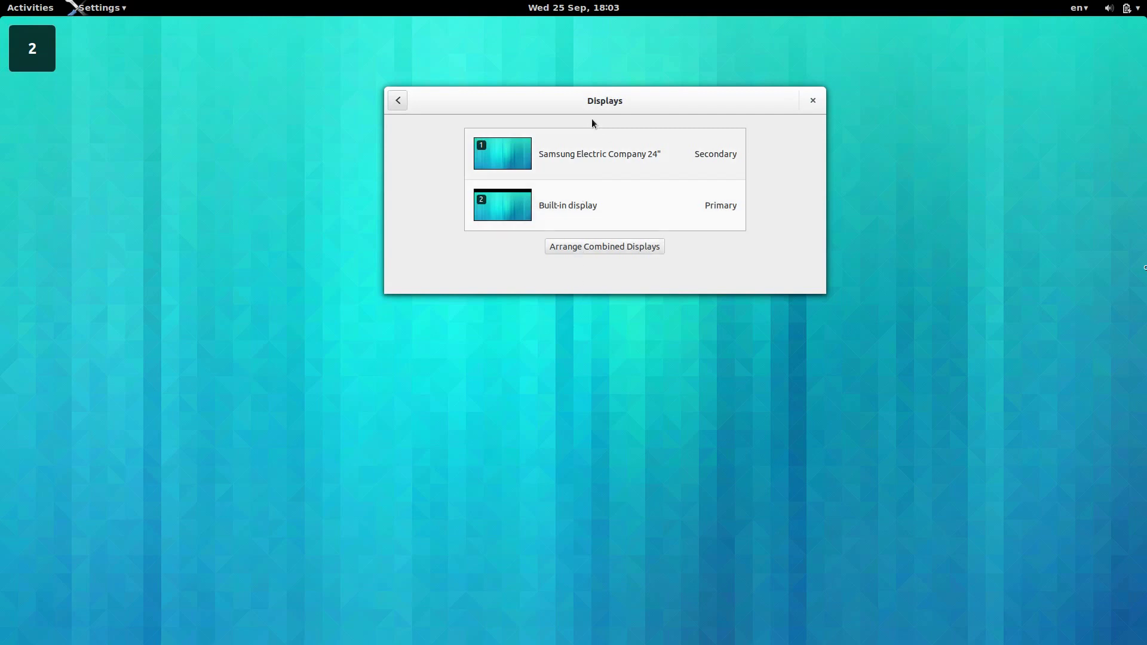
pyautogui.click(594, 252)
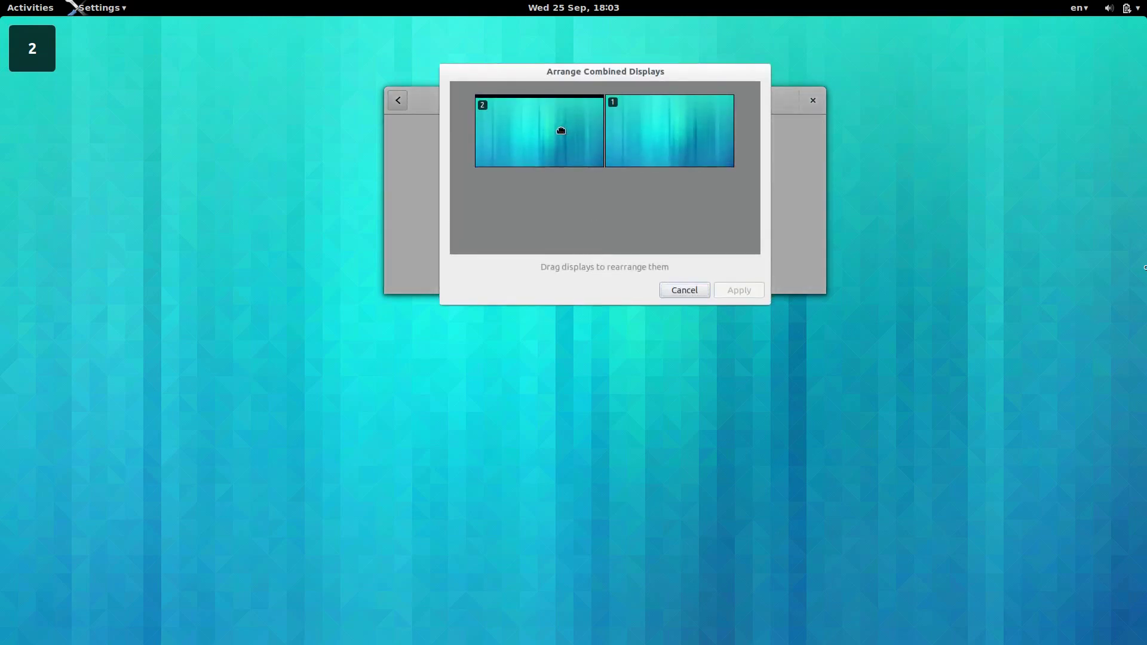
pyautogui.moveTo(558, 127); pyautogui.dragTo(523, 133)
pyautogui.moveTo(543, 209); pyautogui.dragTo(503, 188)
pyautogui.moveTo(567, 107); pyautogui.dragTo(657, 181)
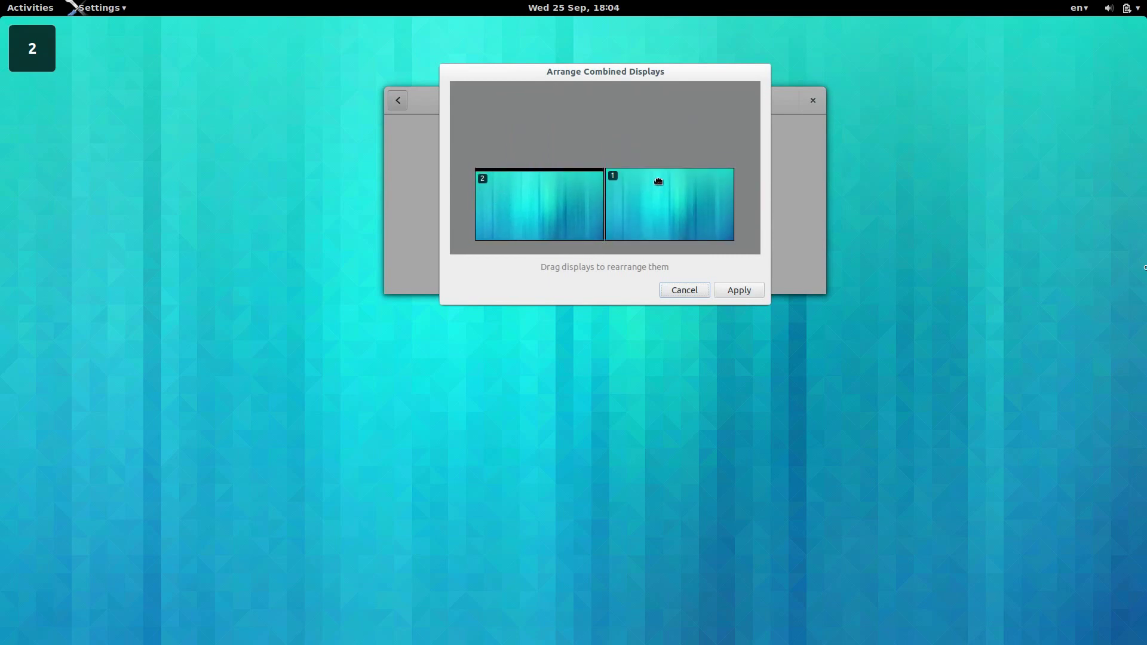
pyautogui.click(679, 293)
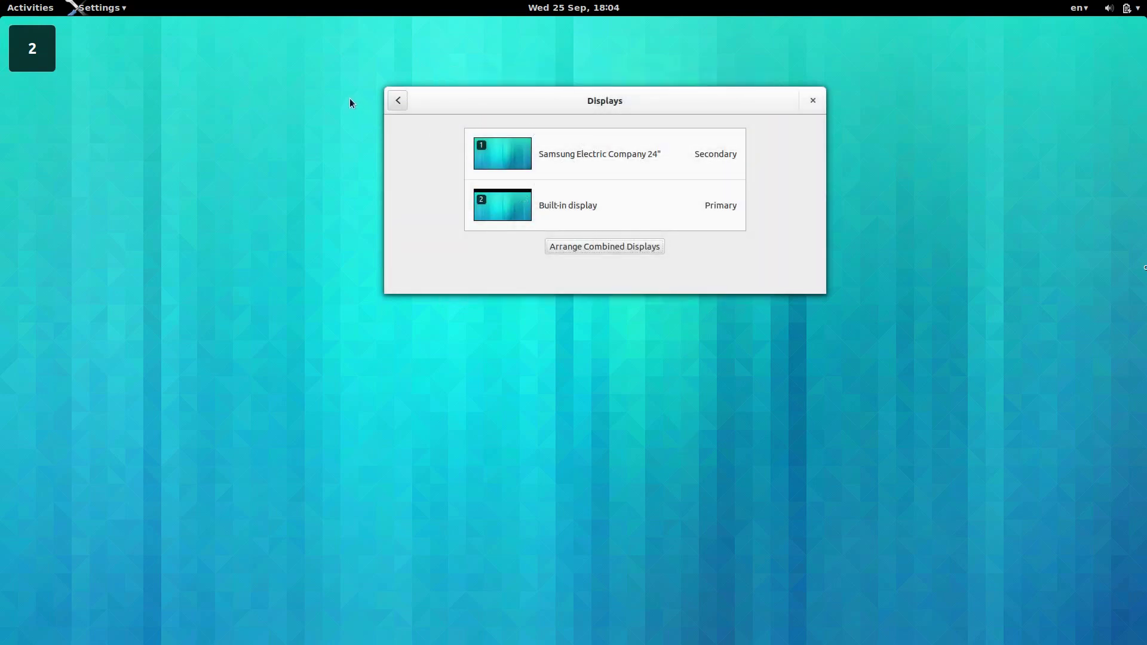
# Try the resolution list and the Secondary Display and Mirror modes for the built-in display, reselect Primary, and discard the changes.
pyautogui.click(617, 206)
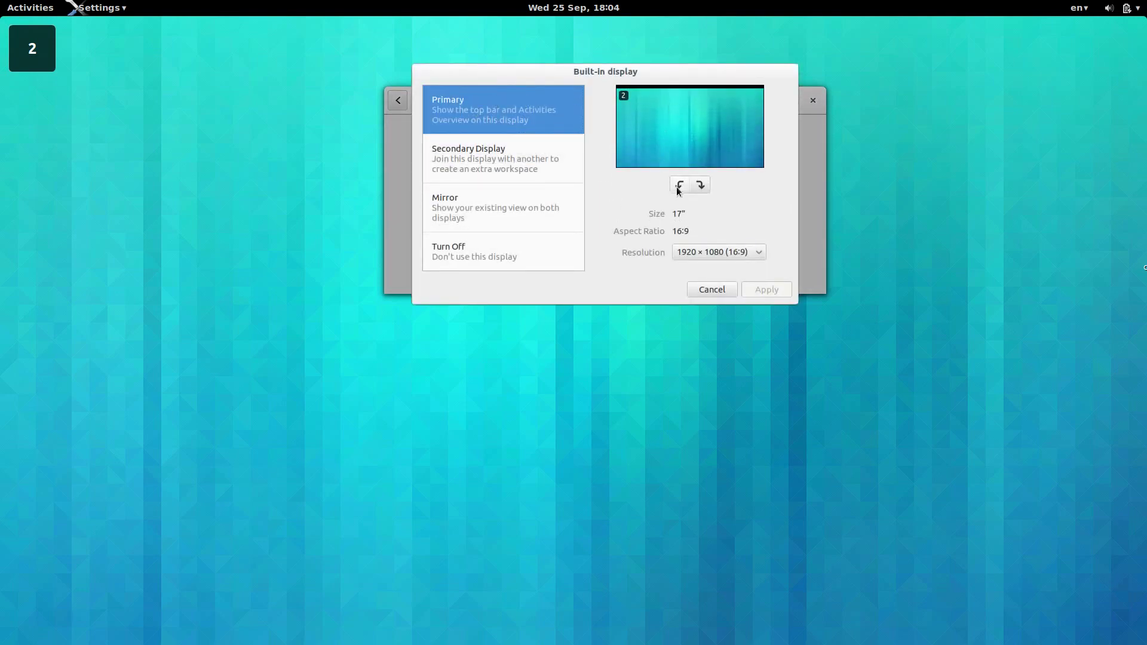
pyautogui.click(709, 253)
pyautogui.click(709, 253)
pyautogui.click(507, 157)
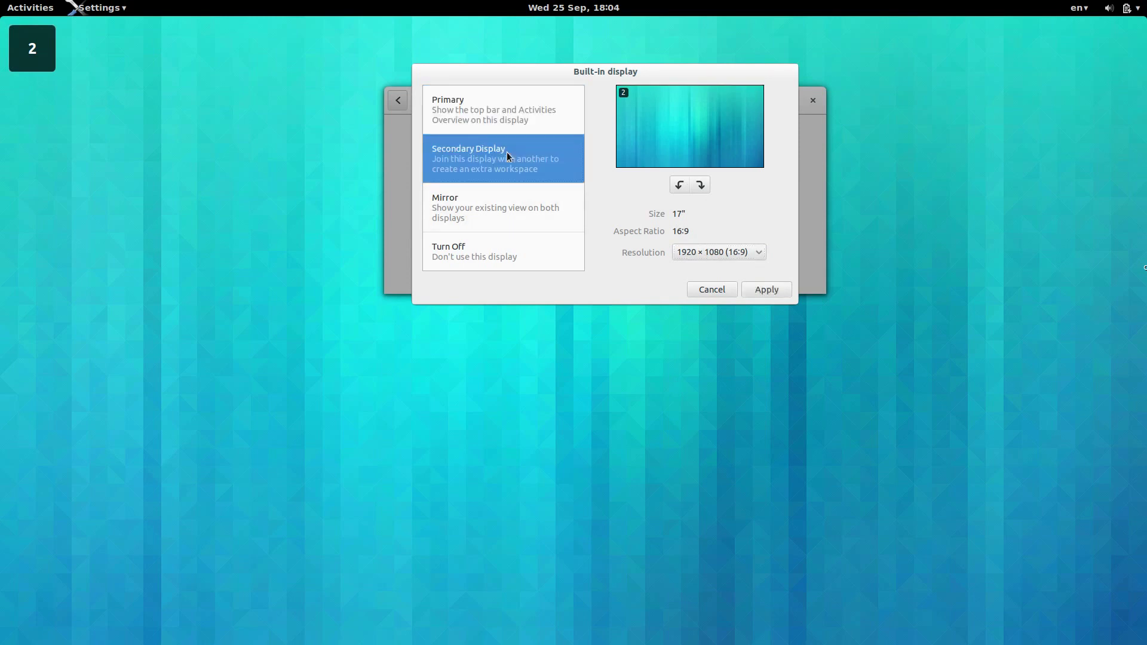
pyautogui.click(514, 212)
pyautogui.click(489, 127)
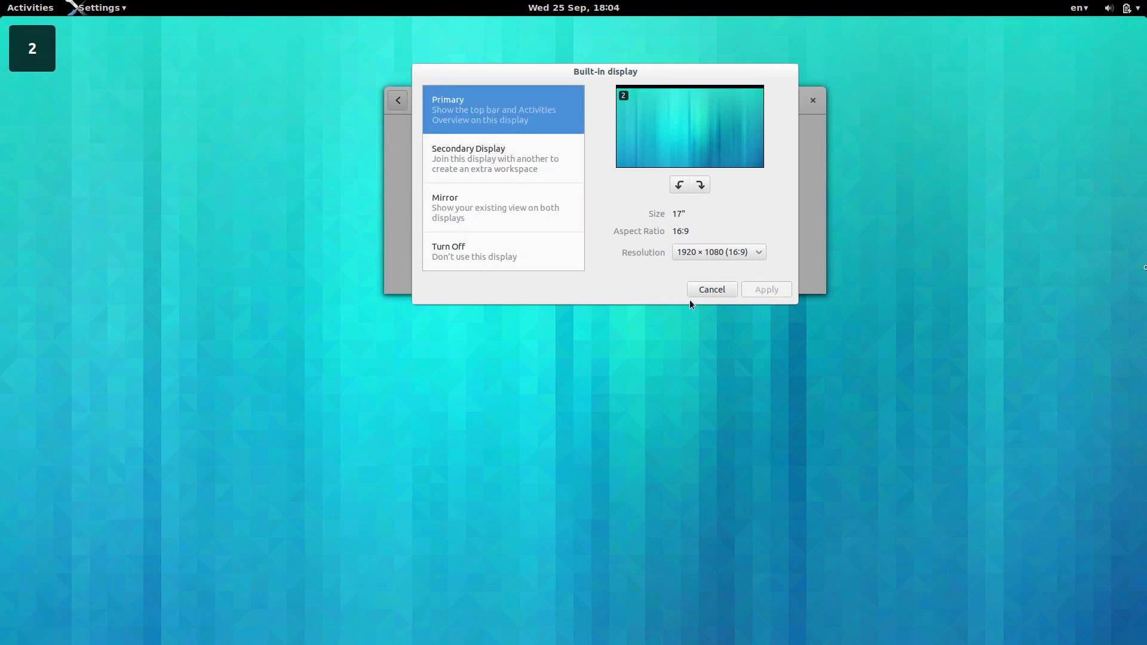
pyautogui.click(708, 287)
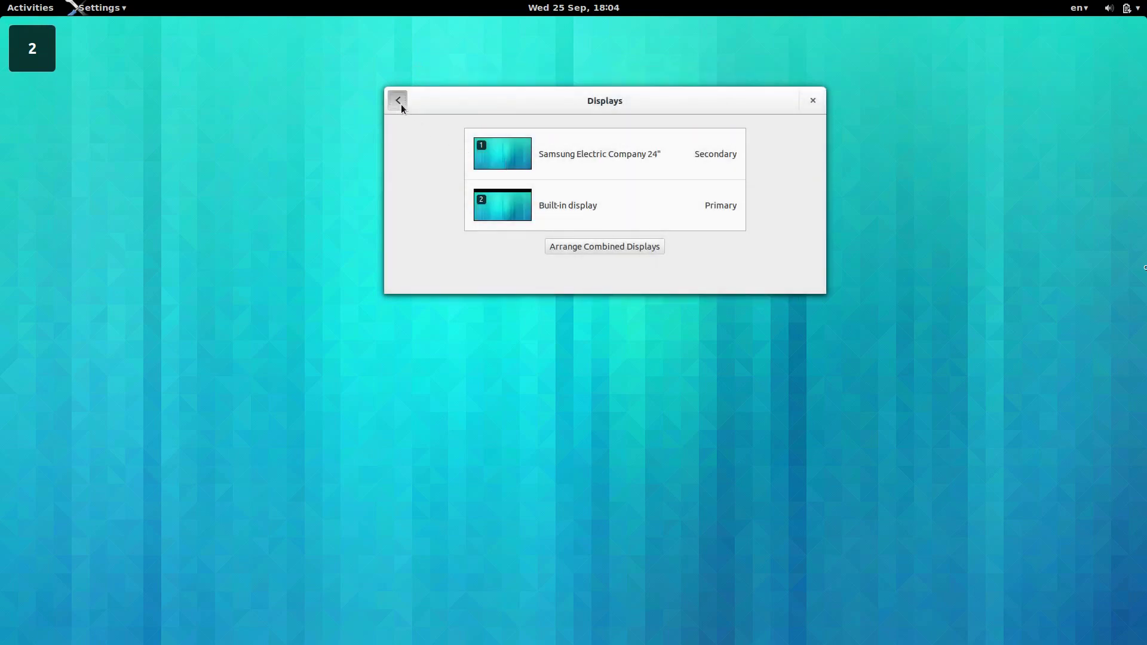
pyautogui.click(398, 101)
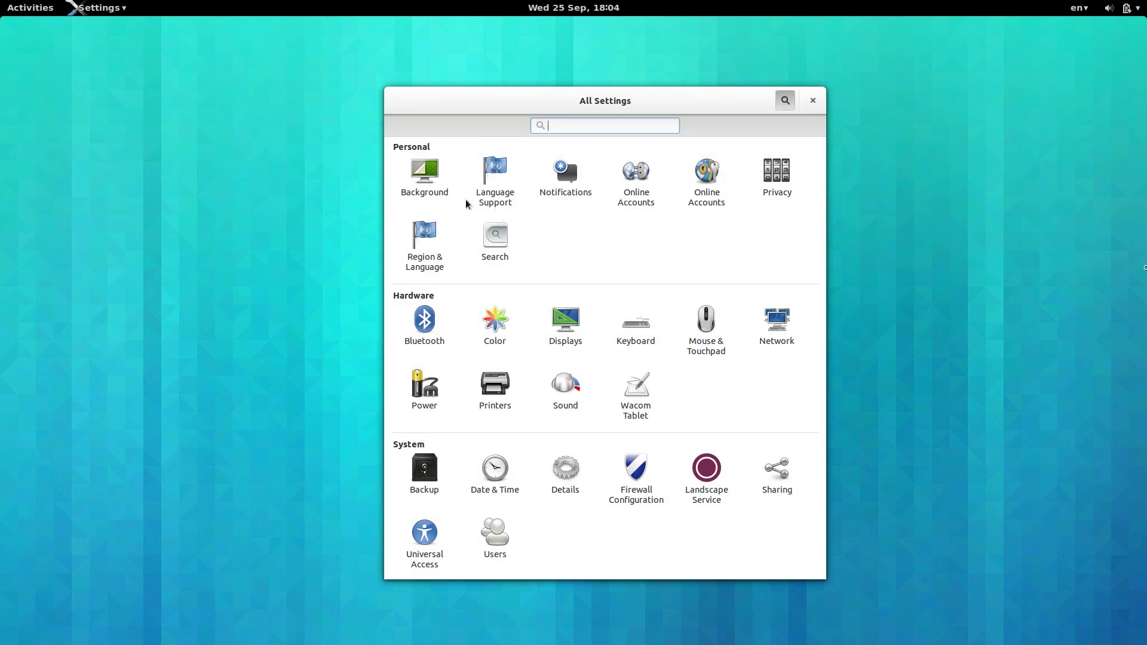
# Search the Activities overview for "rh", open Rhythmbox, and view and close its About information.
pyautogui.click(26, 12)
pyautogui.write('rh')
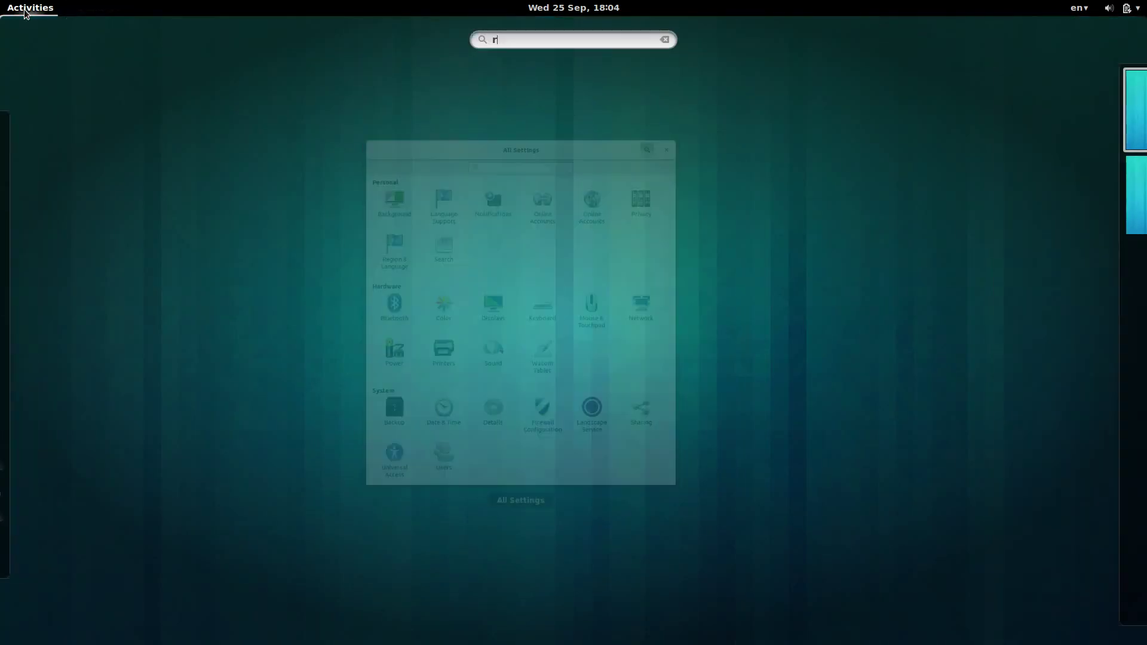
pyautogui.click(569, 129)
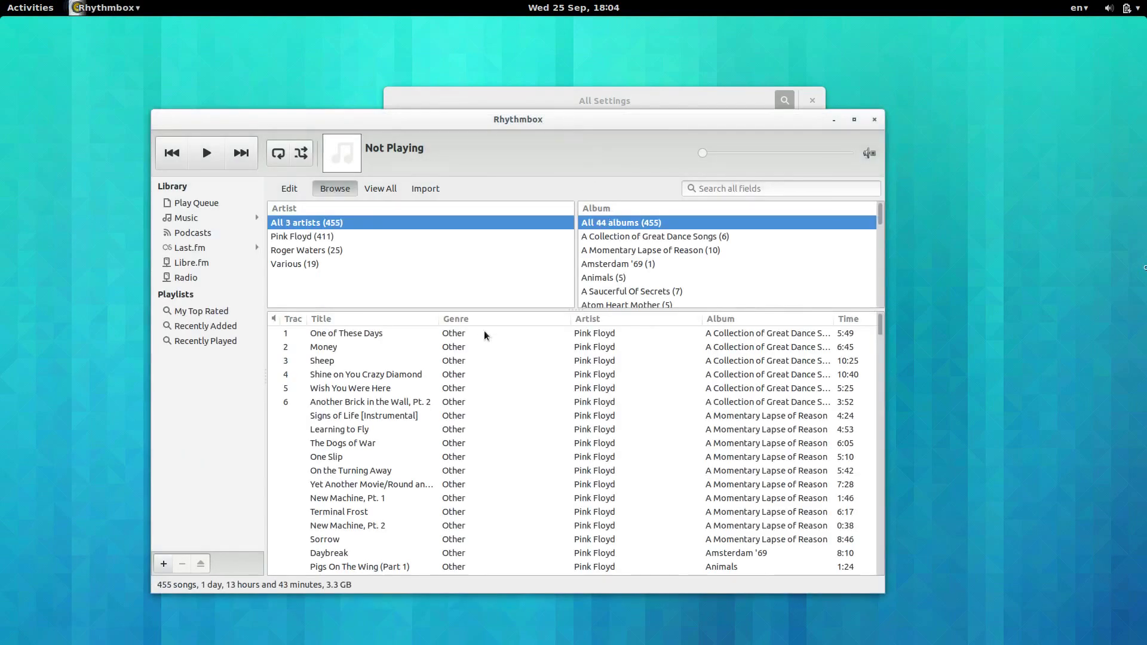
pyautogui.click(106, 8)
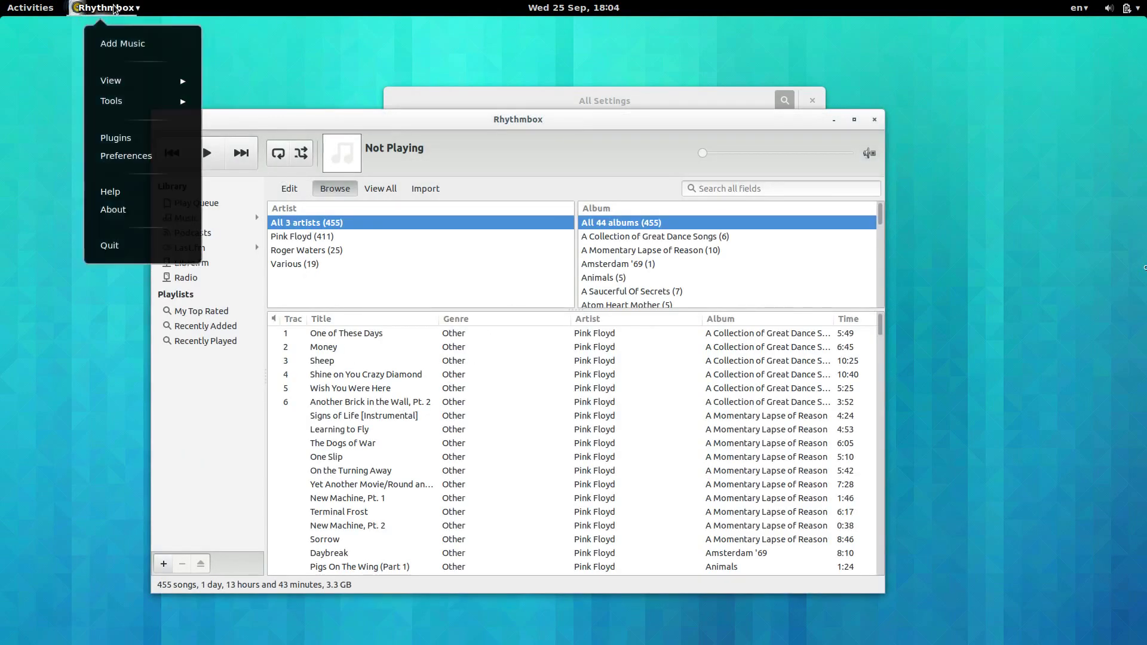
pyautogui.click(128, 208)
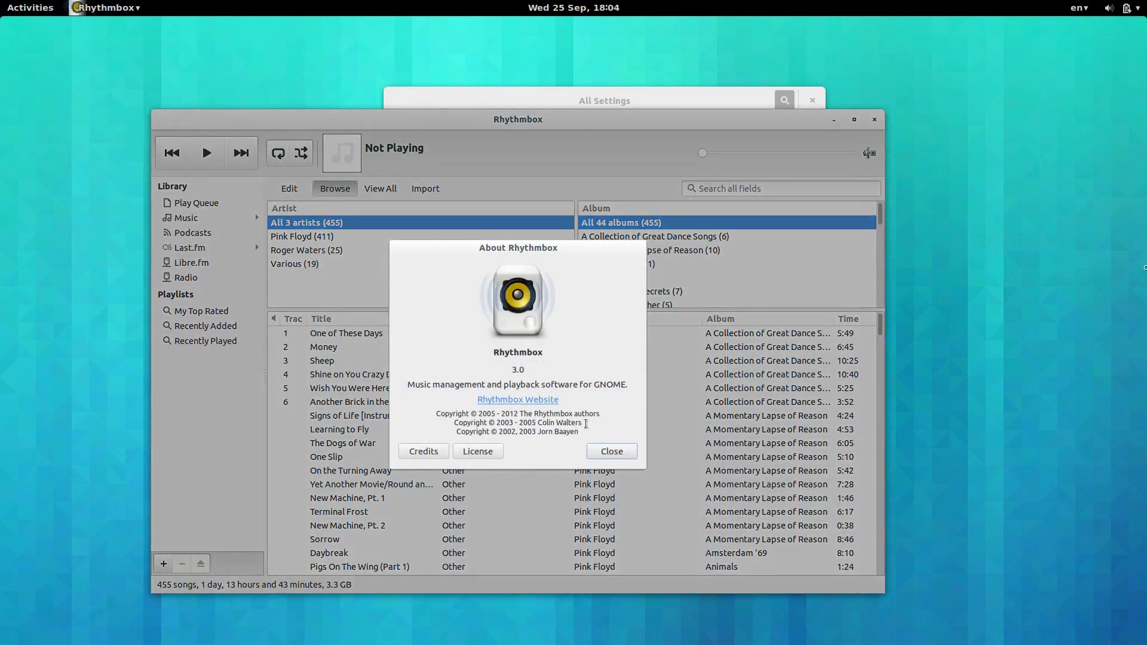
pyautogui.click(611, 451)
# Play the Pink Floyd track "Remeber A Day" from the album A Saucerful Of Secrets.
pyautogui.scroll(-2, 395, 447)
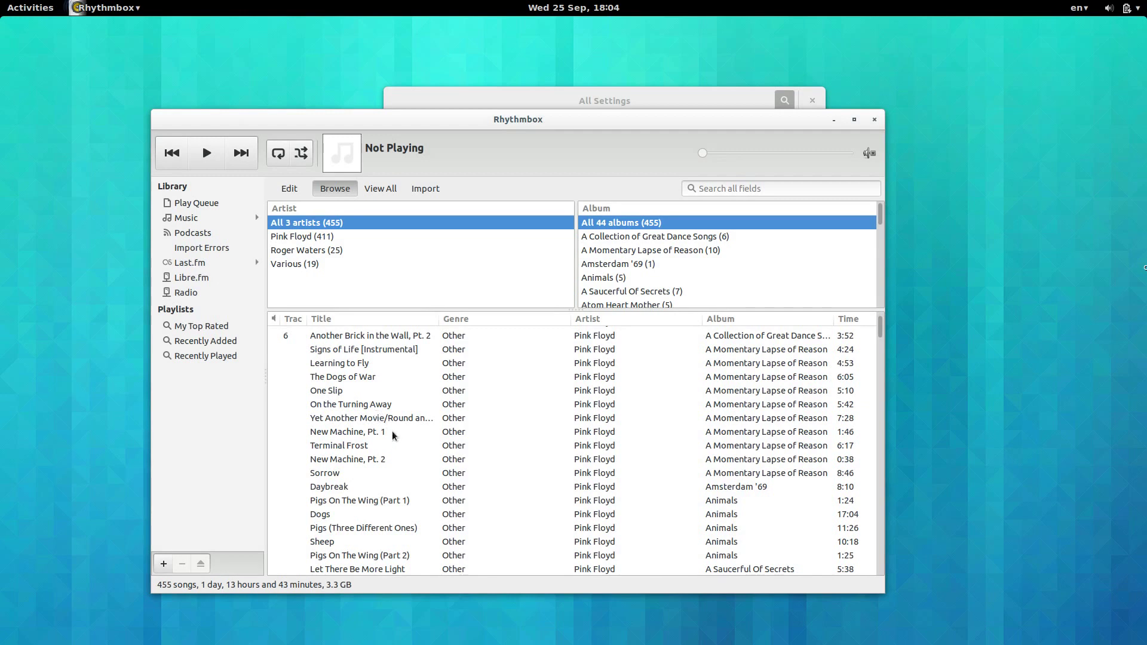
pyautogui.scroll(-5, 359, 539)
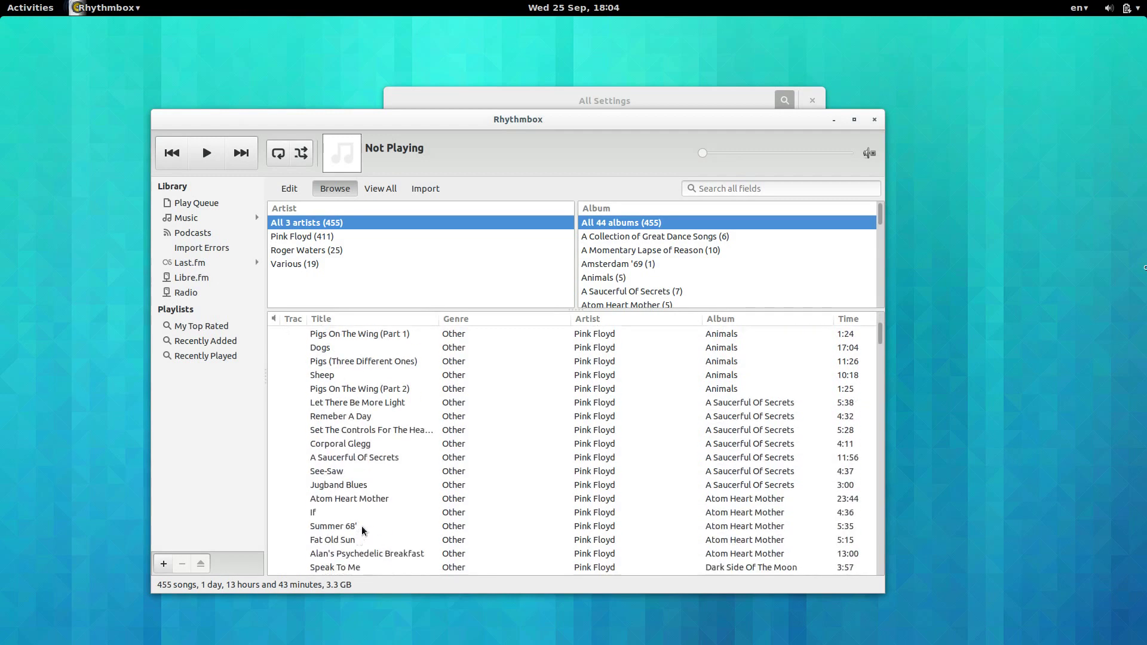
pyautogui.doubleClick(361, 416)
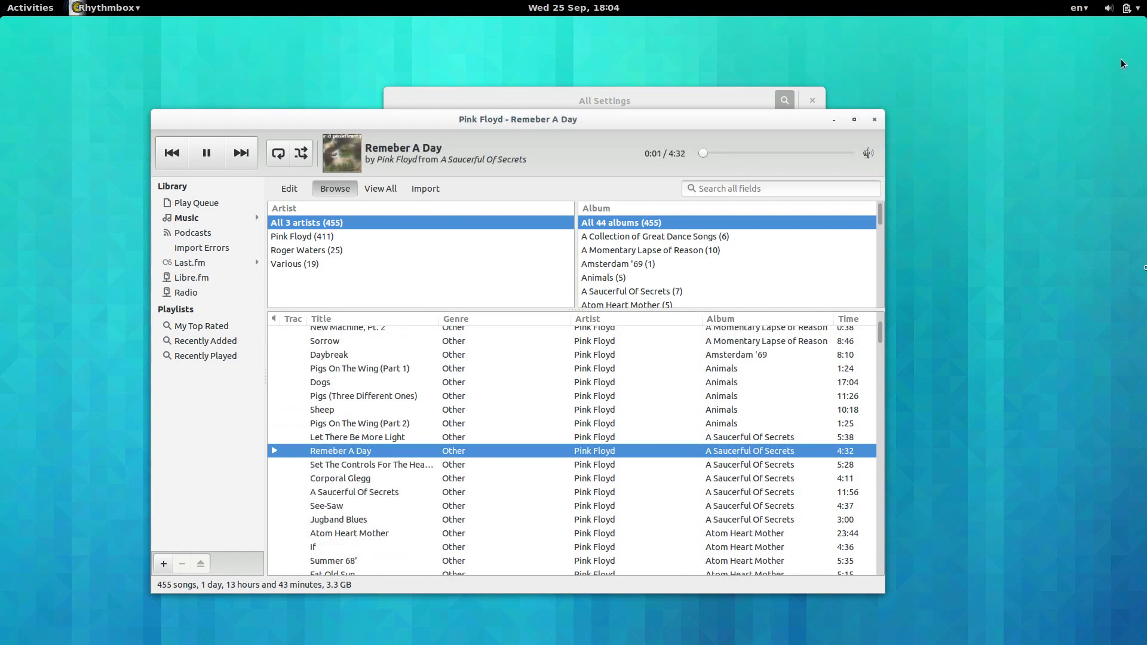
# Lock the screen from the system menu and skip to the next track using the lock screen's music controls.
pyautogui.click(1124, 8)
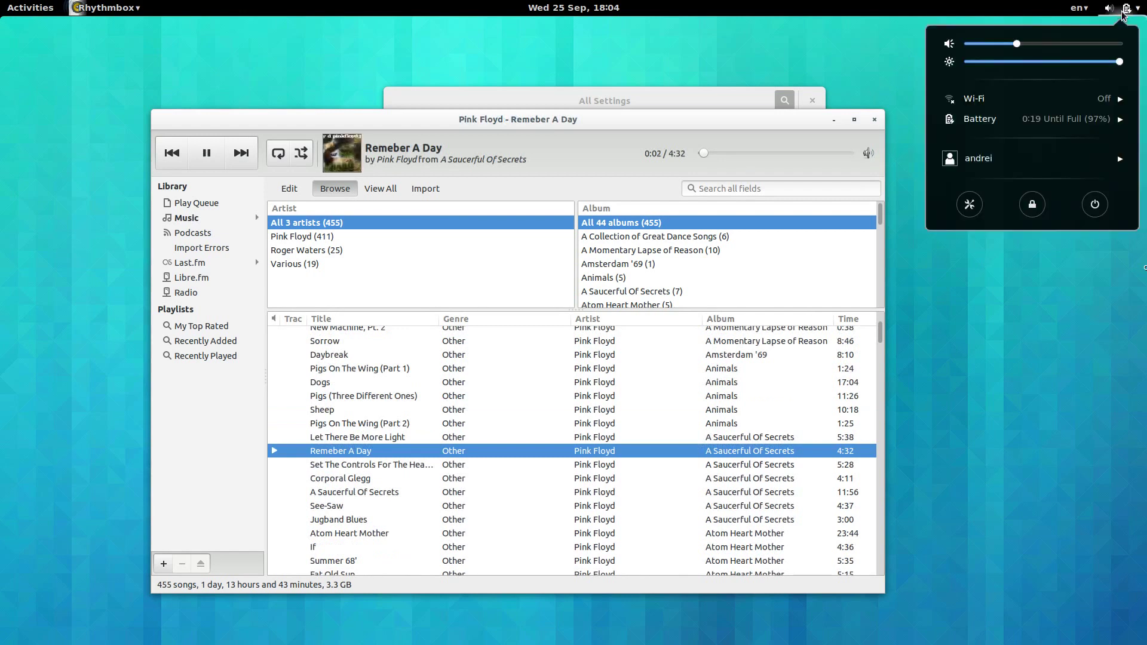
pyautogui.click(1032, 204)
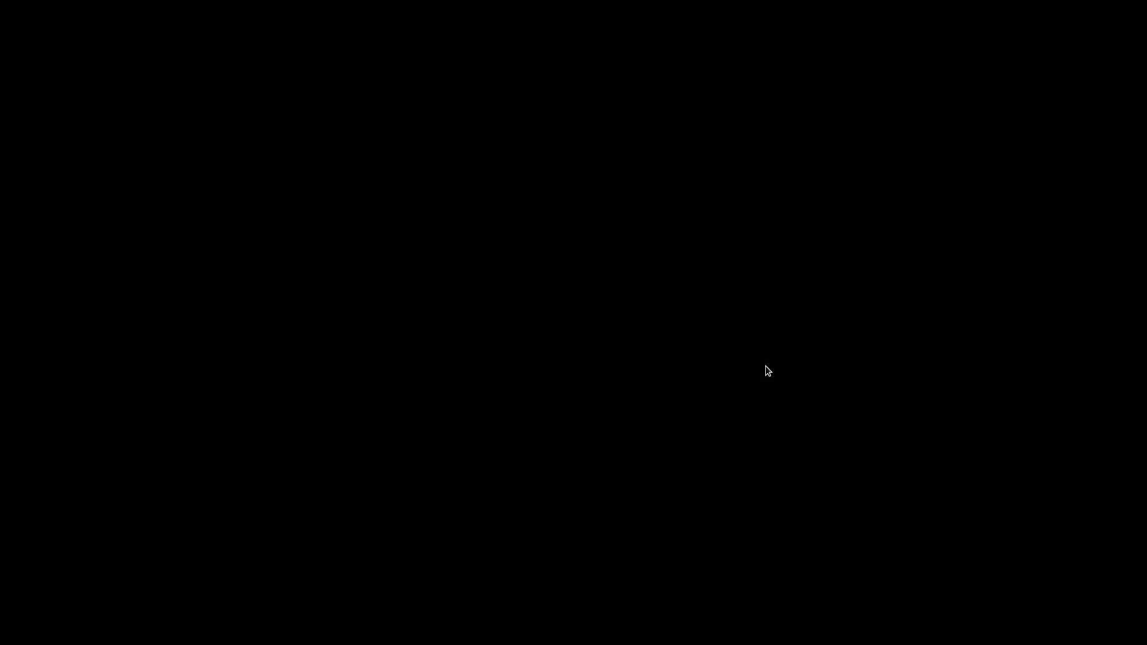
pyautogui.moveTo(761, 364)
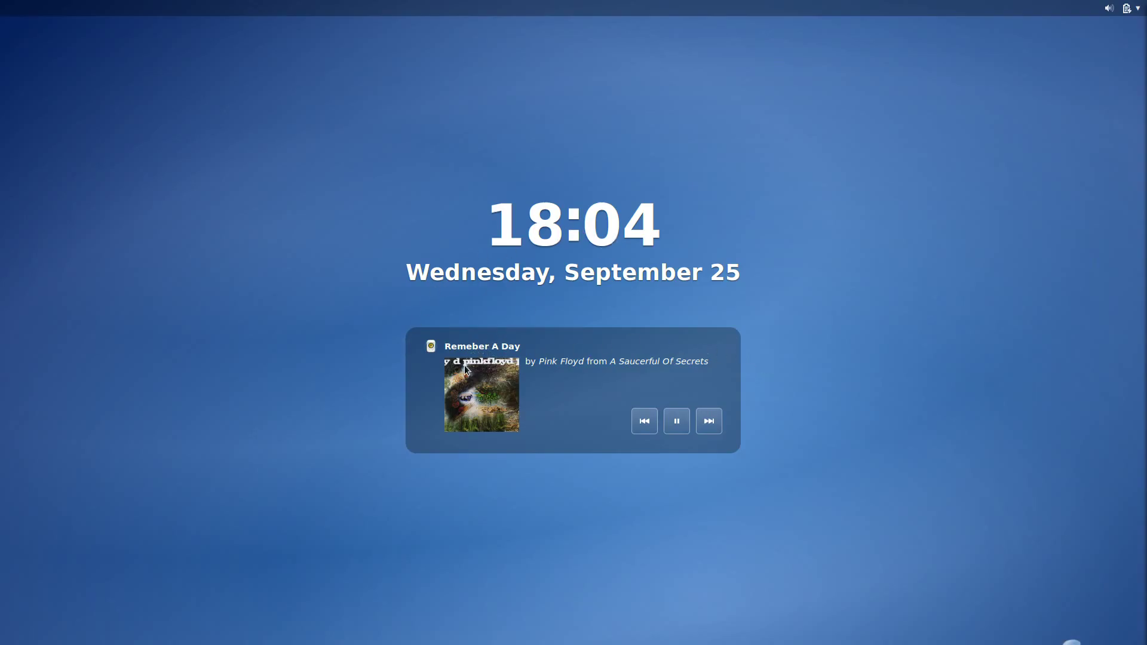
pyautogui.click(716, 421)
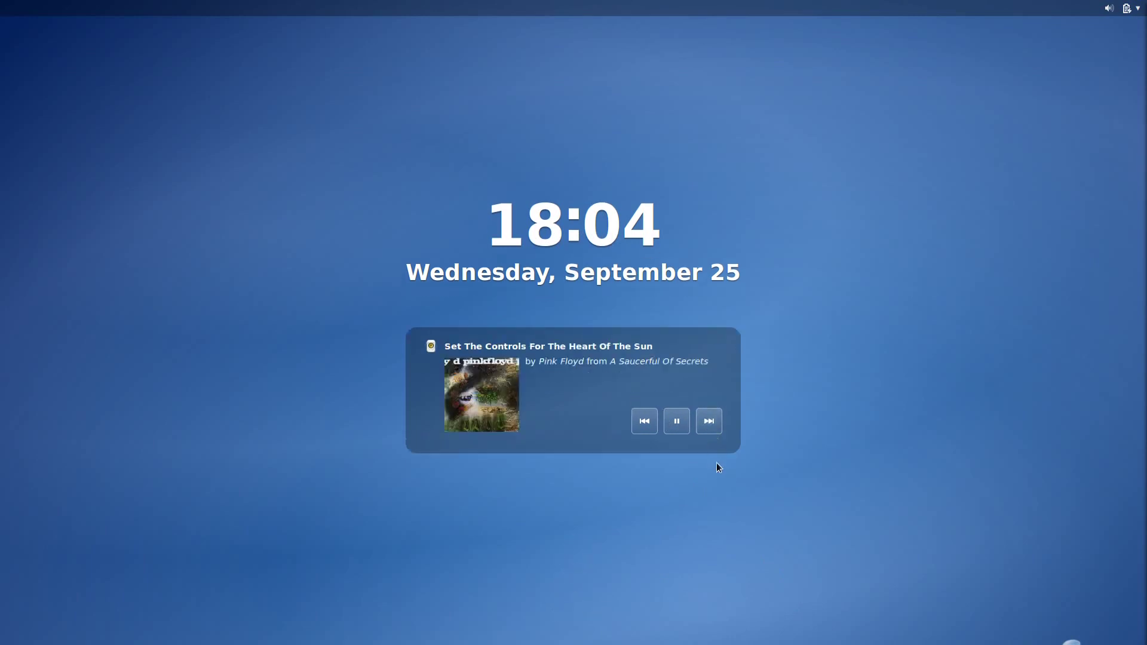
# Lift the lock screen and unlock the session by entering the account password.
pyautogui.moveTo(573, 631); pyautogui.dragTo(604, 219)
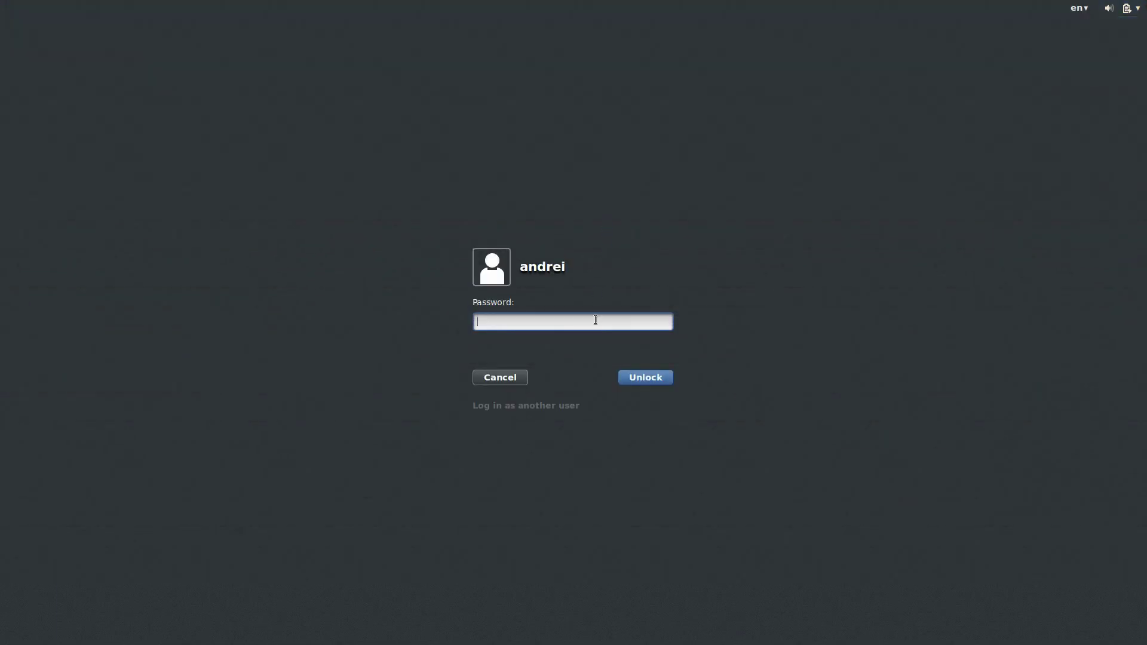
pyautogui.write('*********')
pyautogui.press('Return')
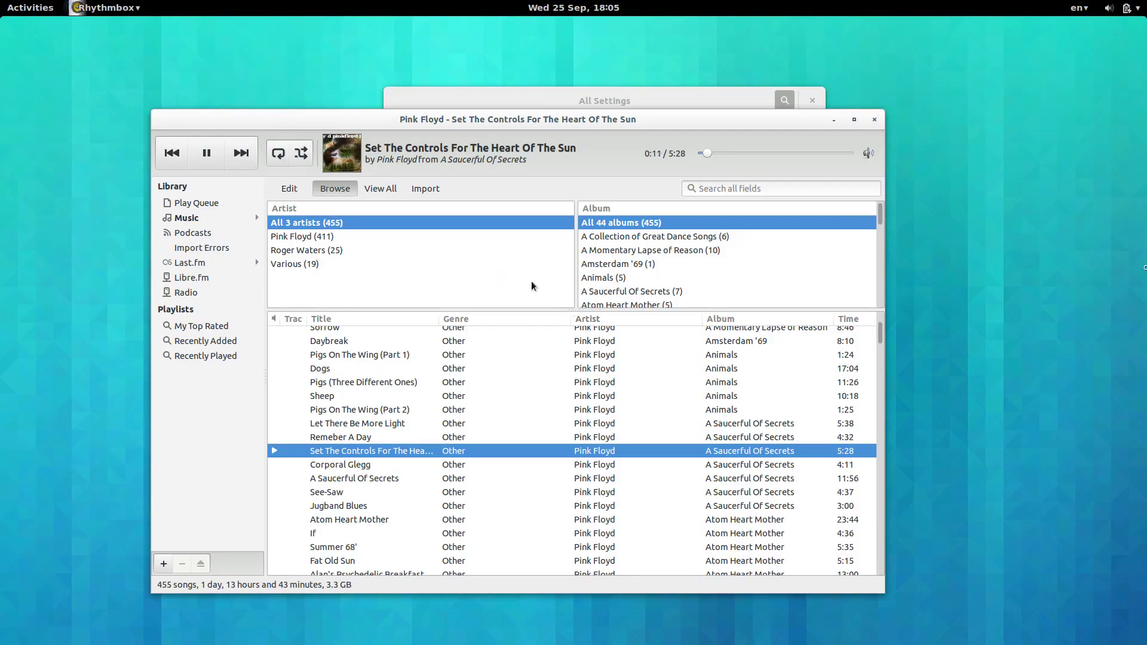
# Quit Rhythmbox from its application menu and close the All Settings window.
pyautogui.click(119, 8)
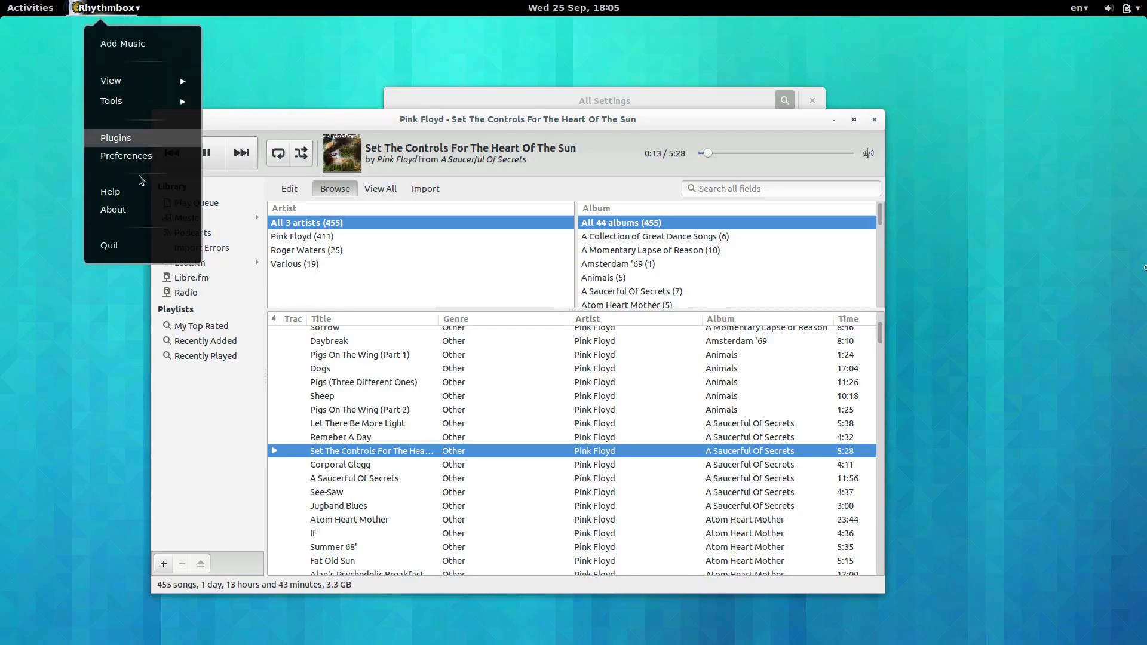
pyautogui.click(128, 247)
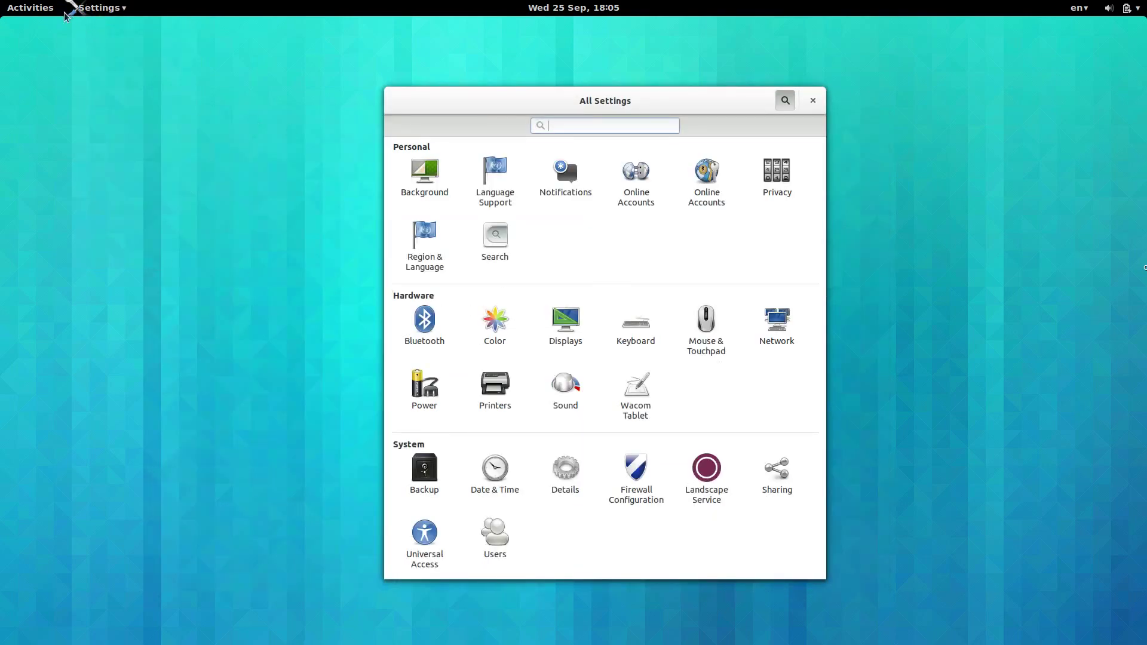
pyautogui.click(812, 100)
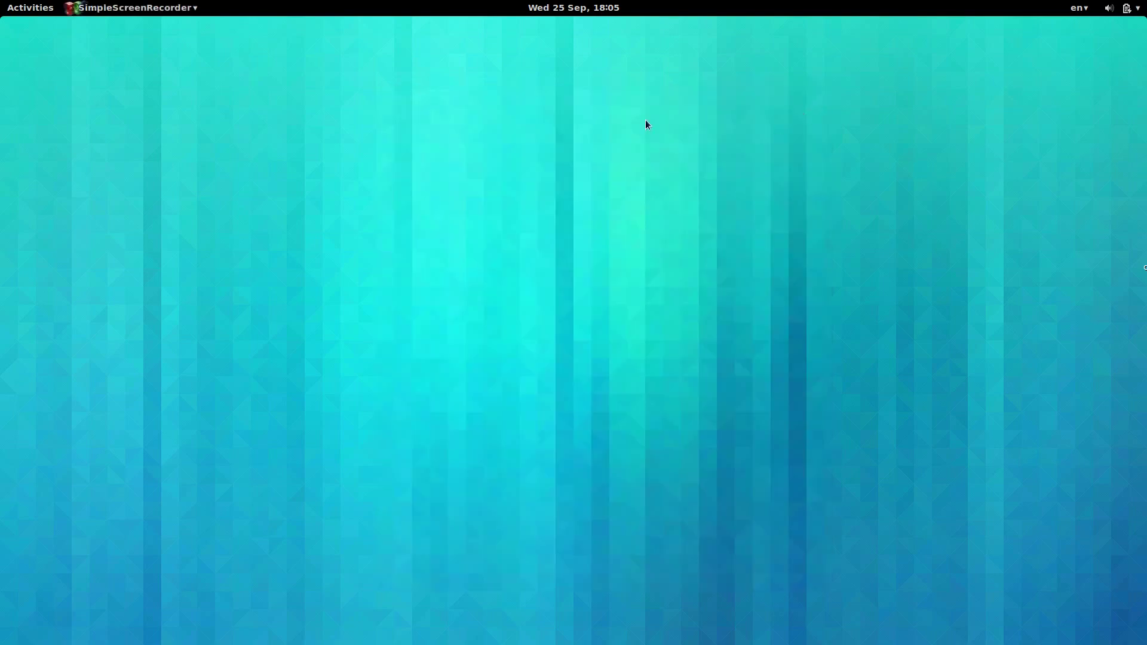
# Open the file manager from Activities, view the Downloads folder, return to Home, and close the window.
pyautogui.click(2, 5)
pyautogui.click(28, 370)
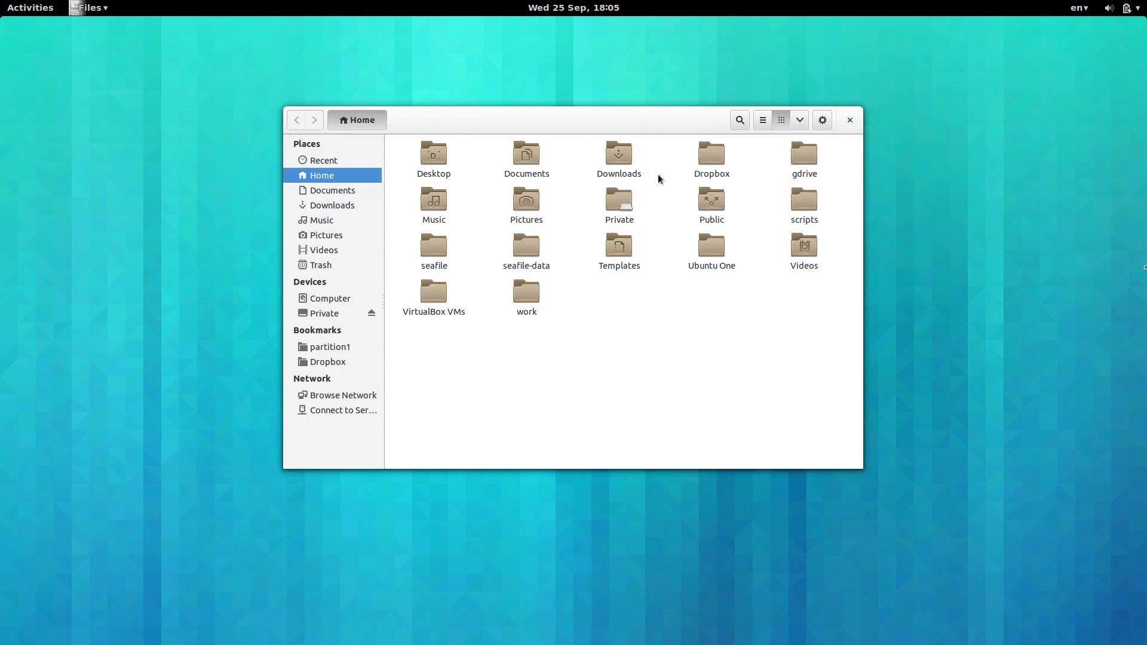
pyautogui.doubleClick(619, 157)
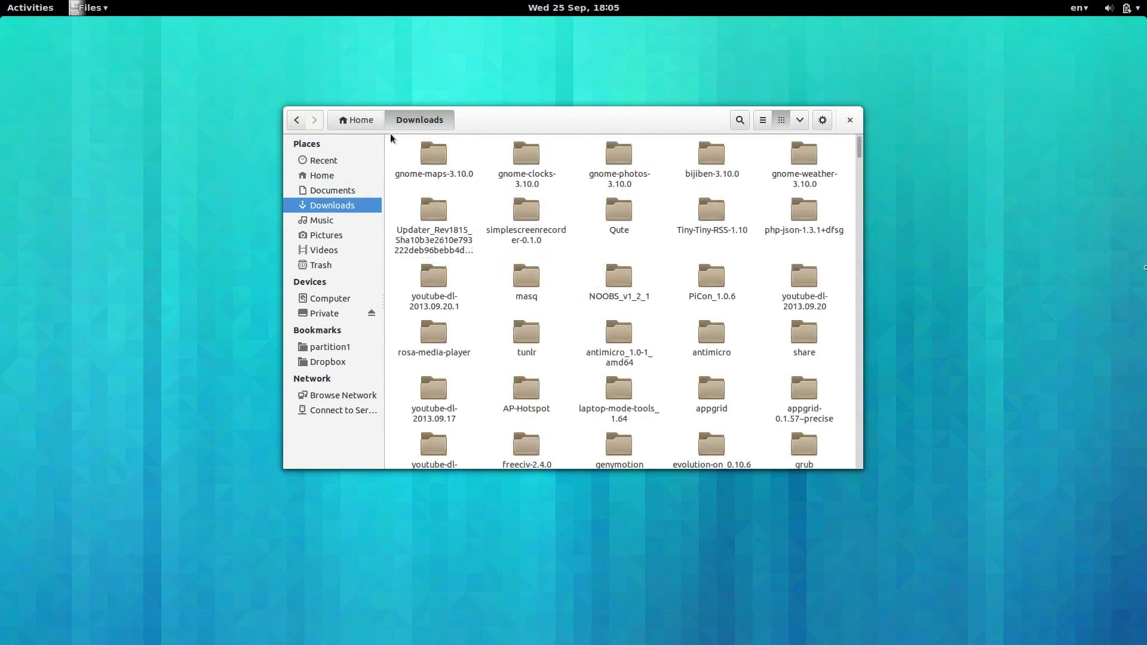
pyautogui.click(370, 122)
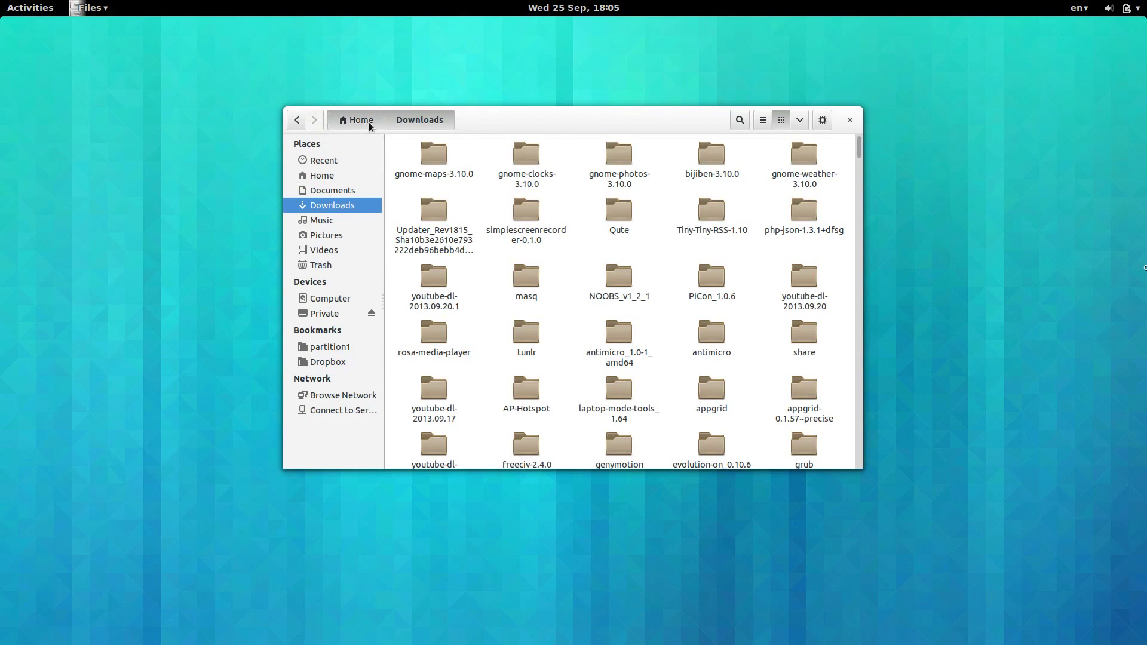
pyautogui.click(528, 413)
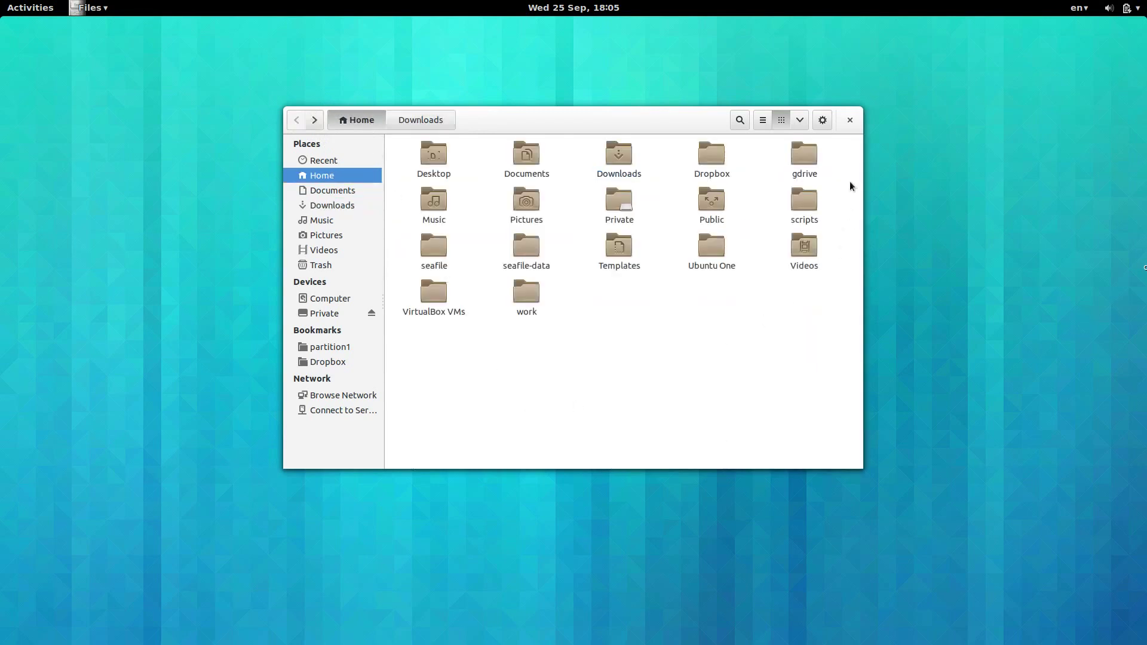
pyautogui.click(851, 120)
pyautogui.click(851, 119)
# Search Activities for "clo", open Clocks, and view the Barcelona entry among the world clocks.
pyautogui.click(29, 8)
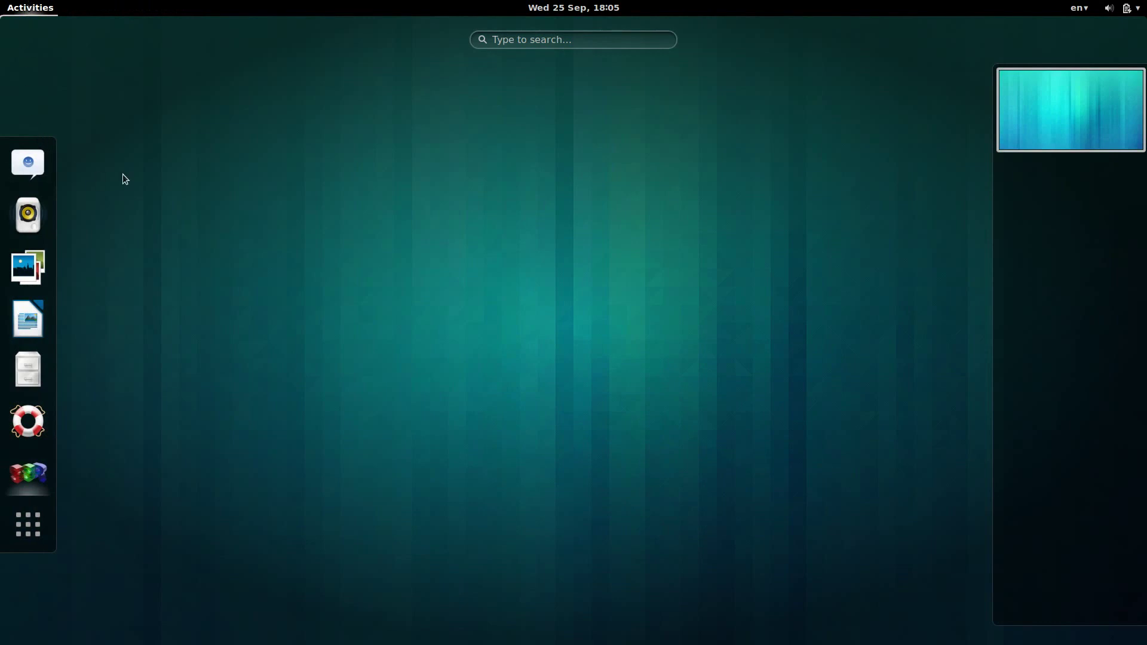
pyautogui.write('clo')
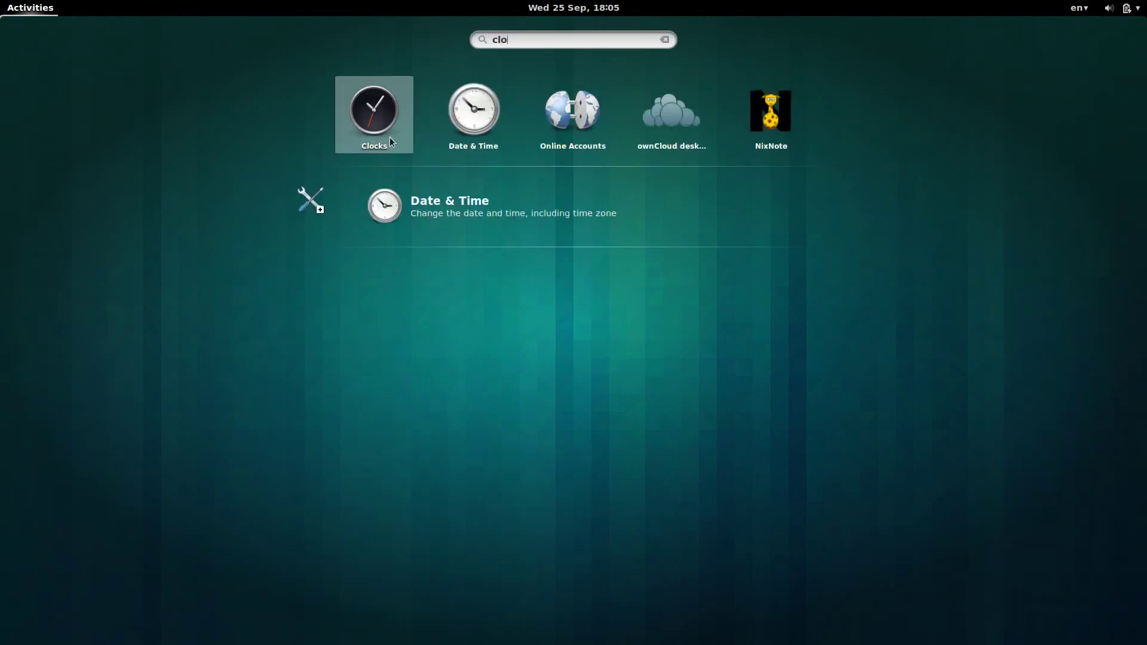
pyautogui.click(389, 139)
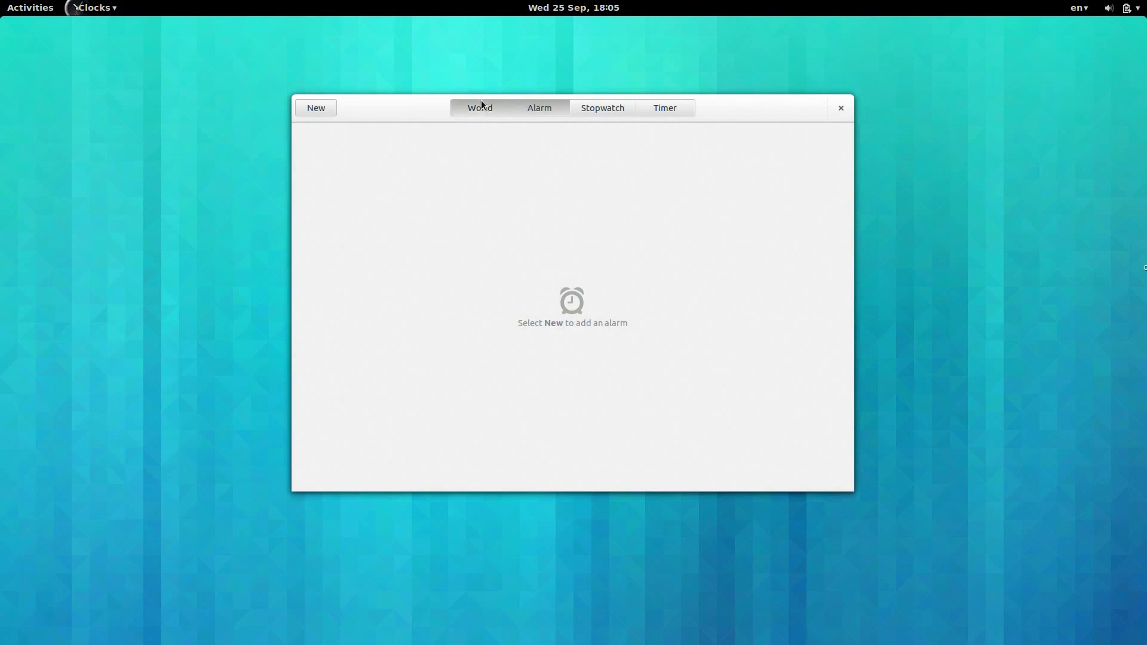
pyautogui.click(482, 106)
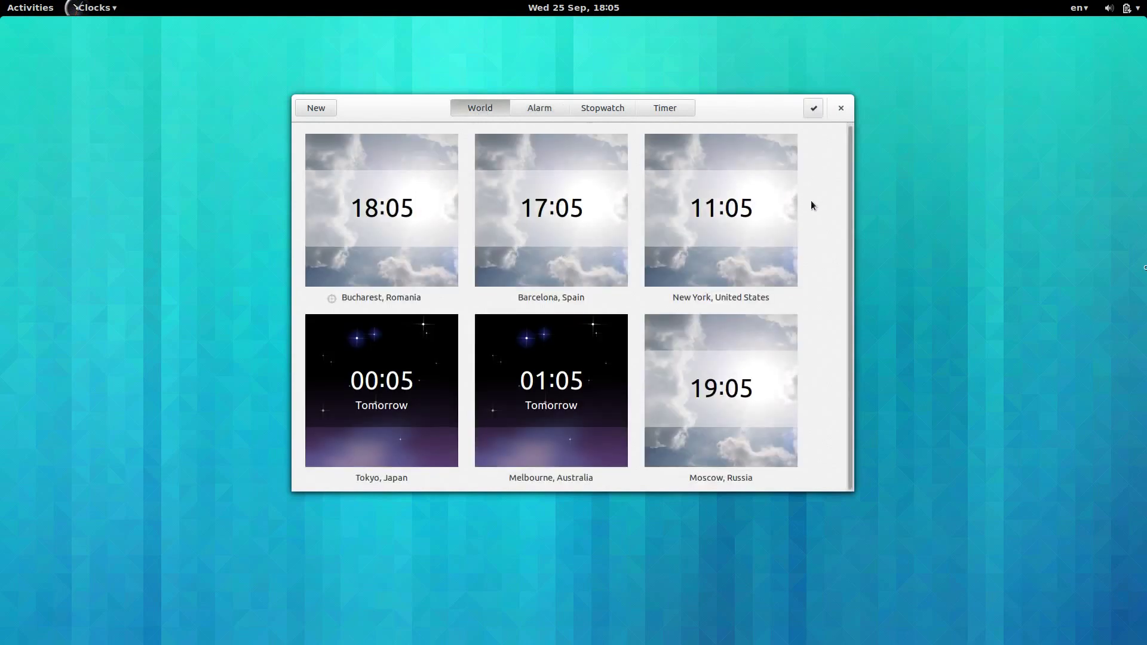
pyautogui.click(558, 254)
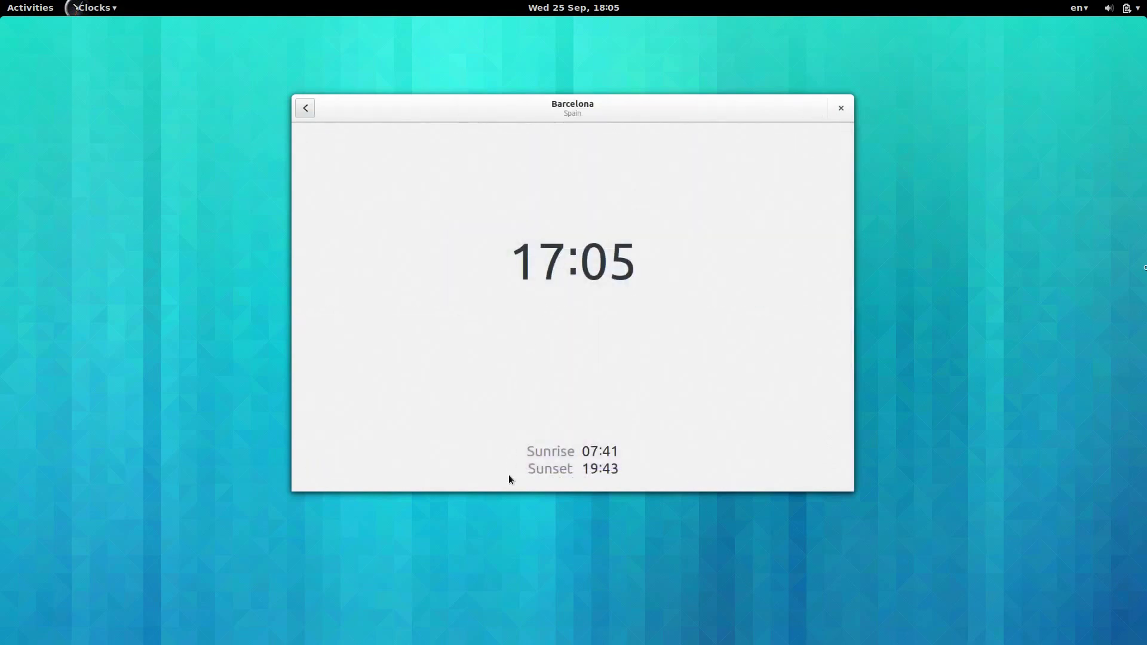
pyautogui.click(304, 108)
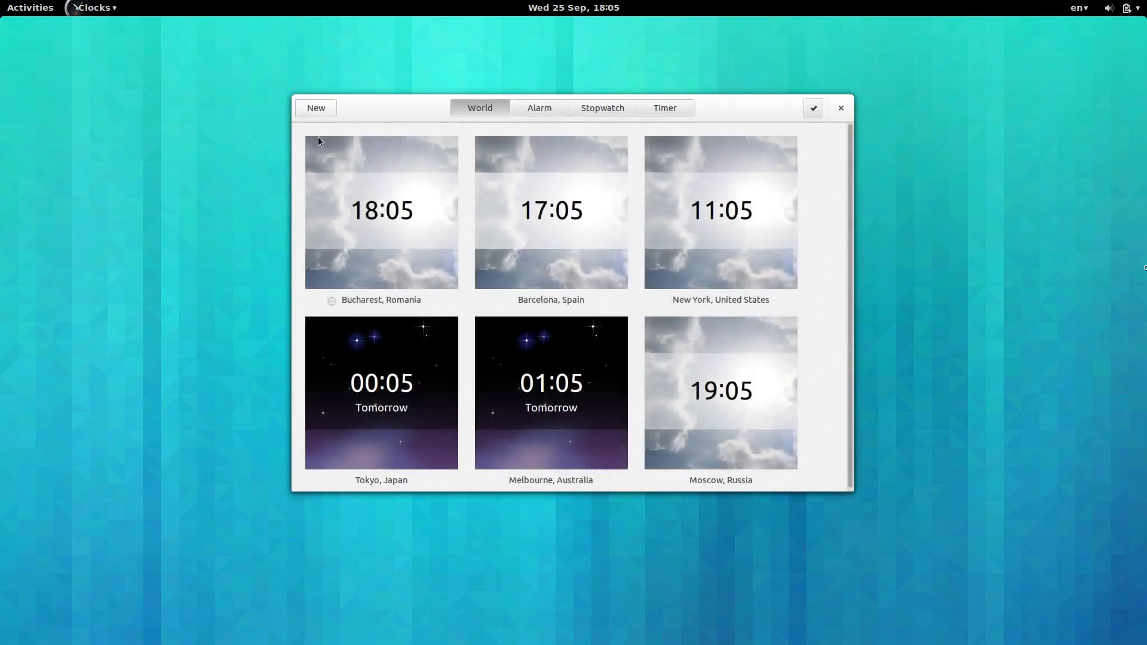
# Look at the alarm view, and try starting, stopping and continuing the stopwatch.
pyautogui.click(532, 111)
pyautogui.click(606, 109)
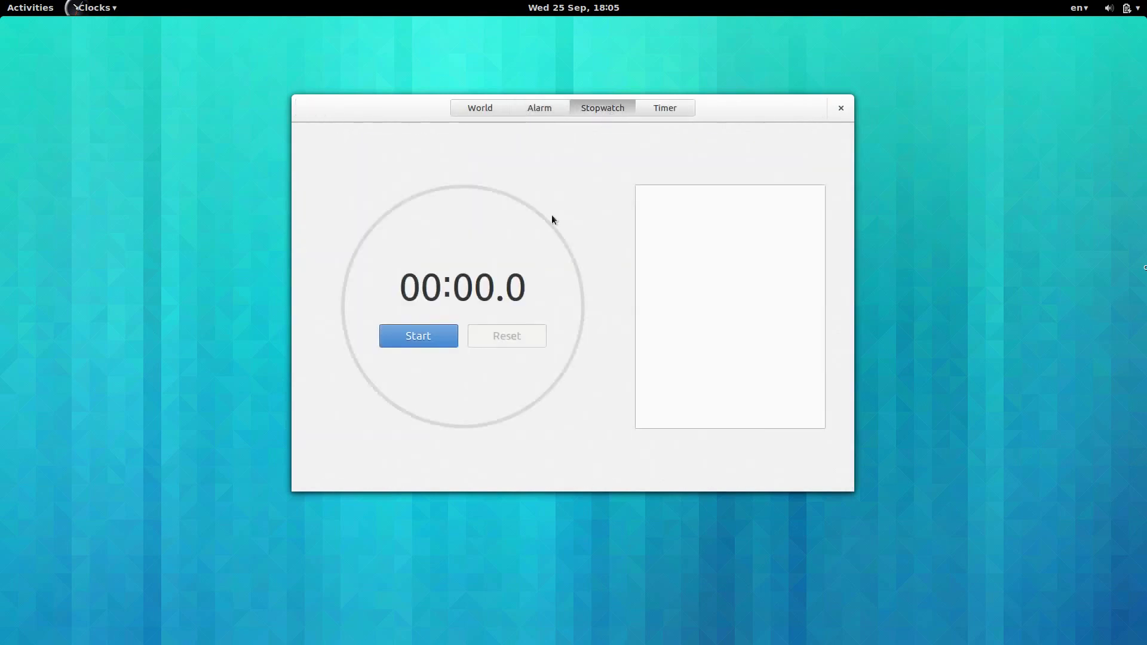
pyautogui.click(451, 343)
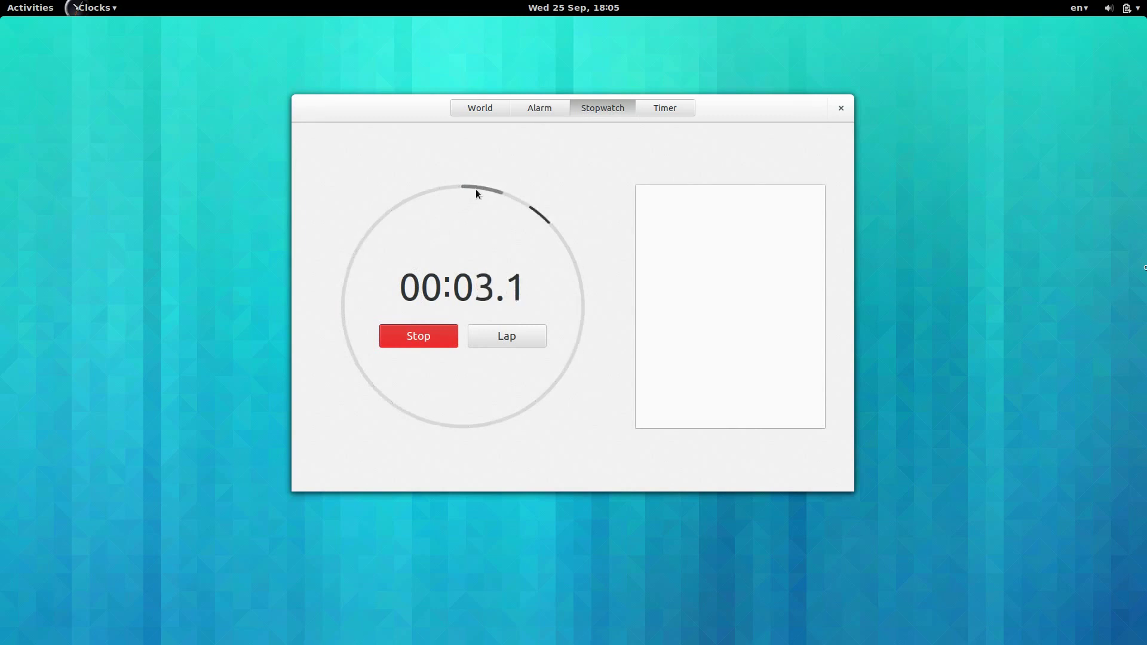
pyautogui.click(418, 337)
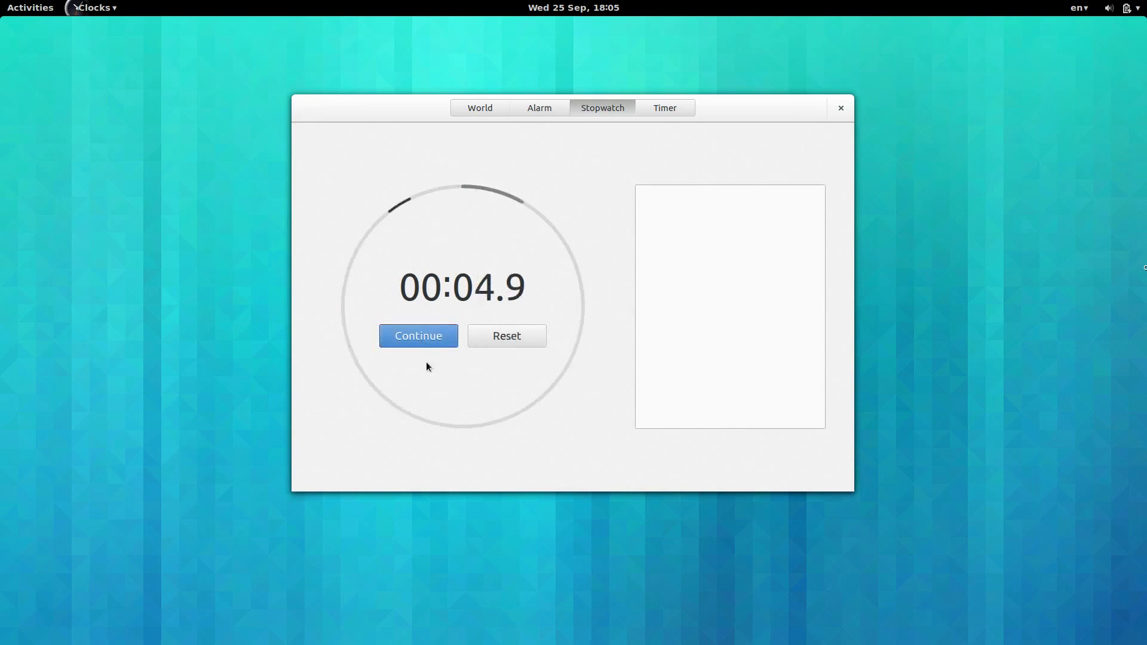
pyautogui.click(418, 339)
pyautogui.click(419, 336)
# Start the countdown timer with its preset duration and close Clocks.
pyautogui.click(663, 110)
pyautogui.click(573, 357)
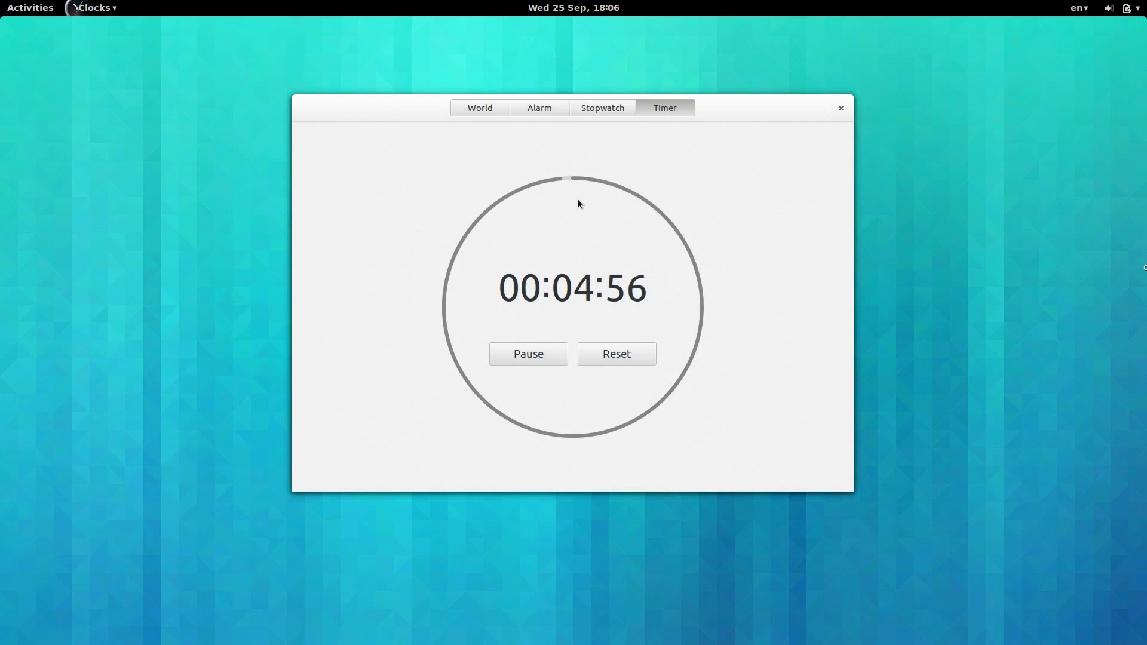
pyautogui.click(842, 112)
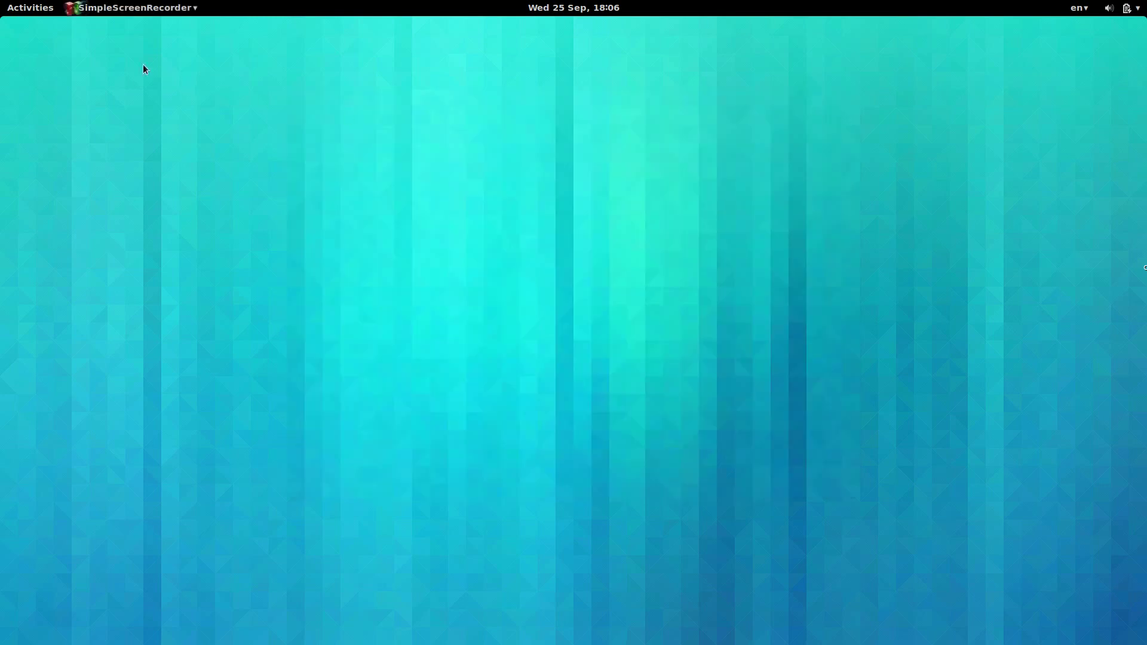
# Search Activities for "pho", open Photos, reposition its window, and open the picture Desk 1_001.png.
pyautogui.click(26, 5)
pyautogui.write('pho')
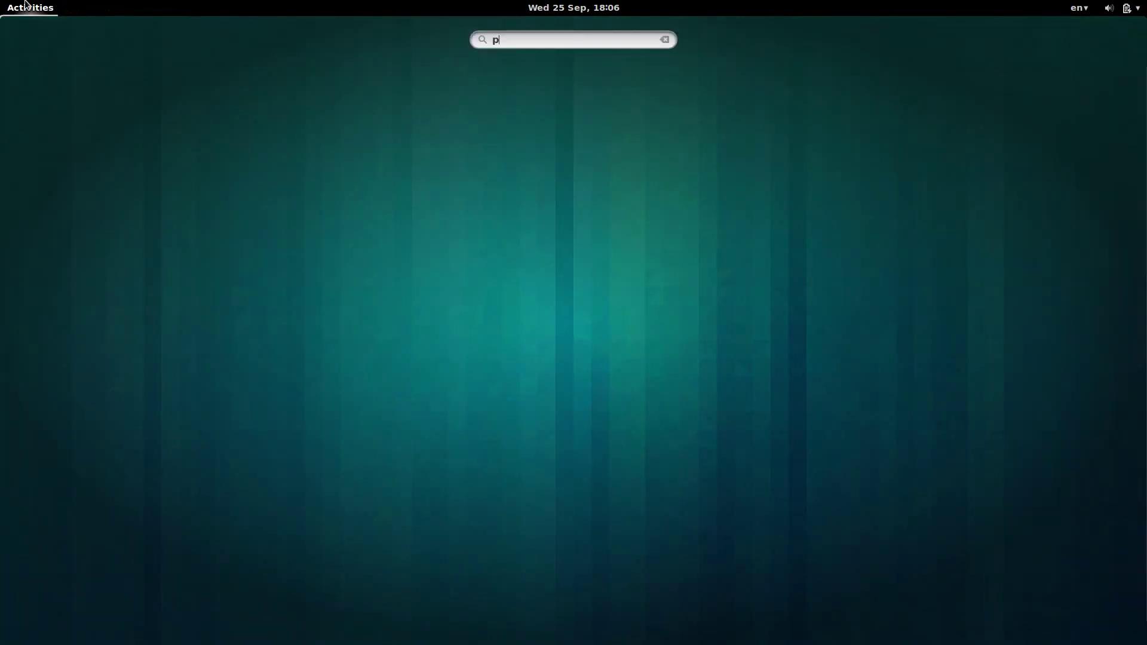
pyautogui.click(356, 107)
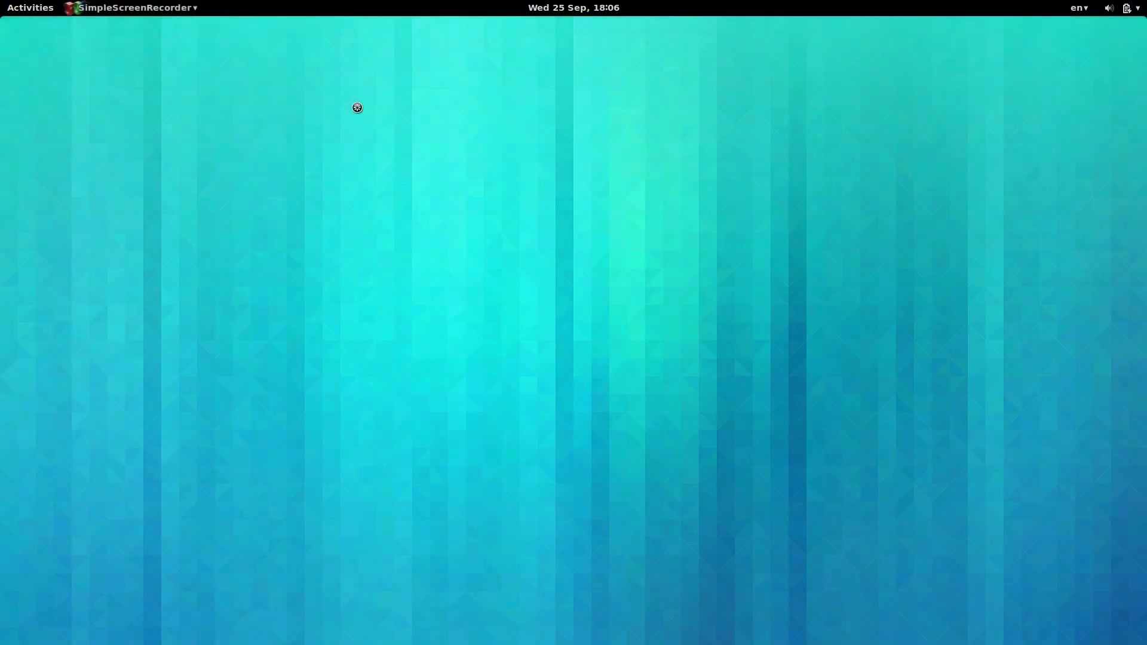
pyautogui.moveTo(1026, 199); pyautogui.dragTo(875, 175)
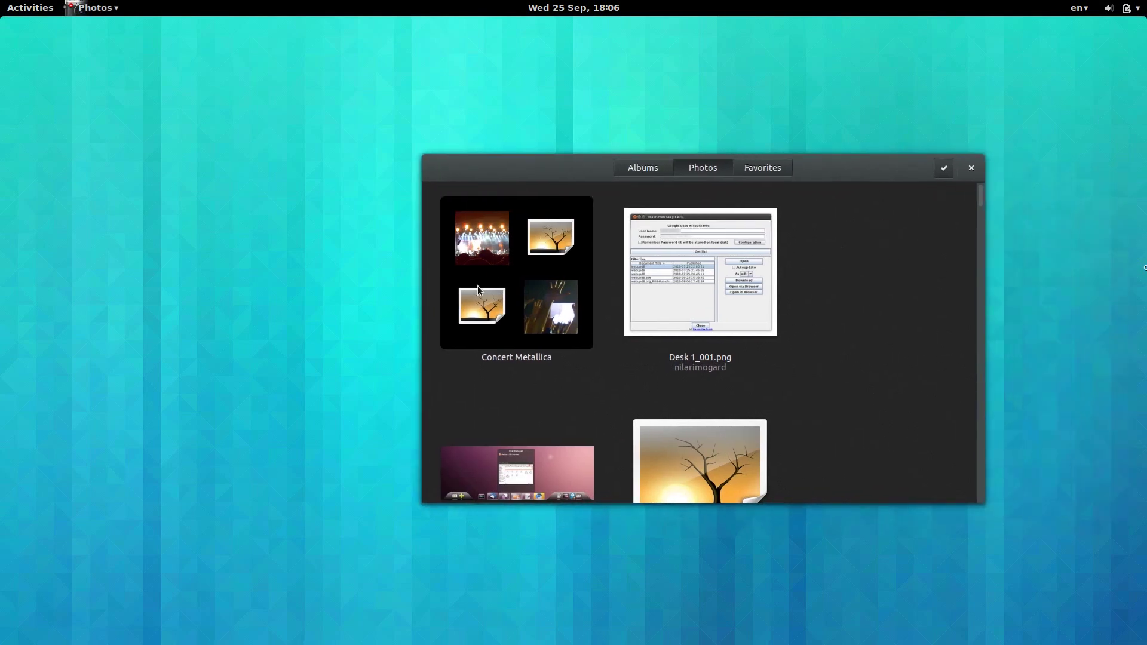
pyautogui.click(676, 313)
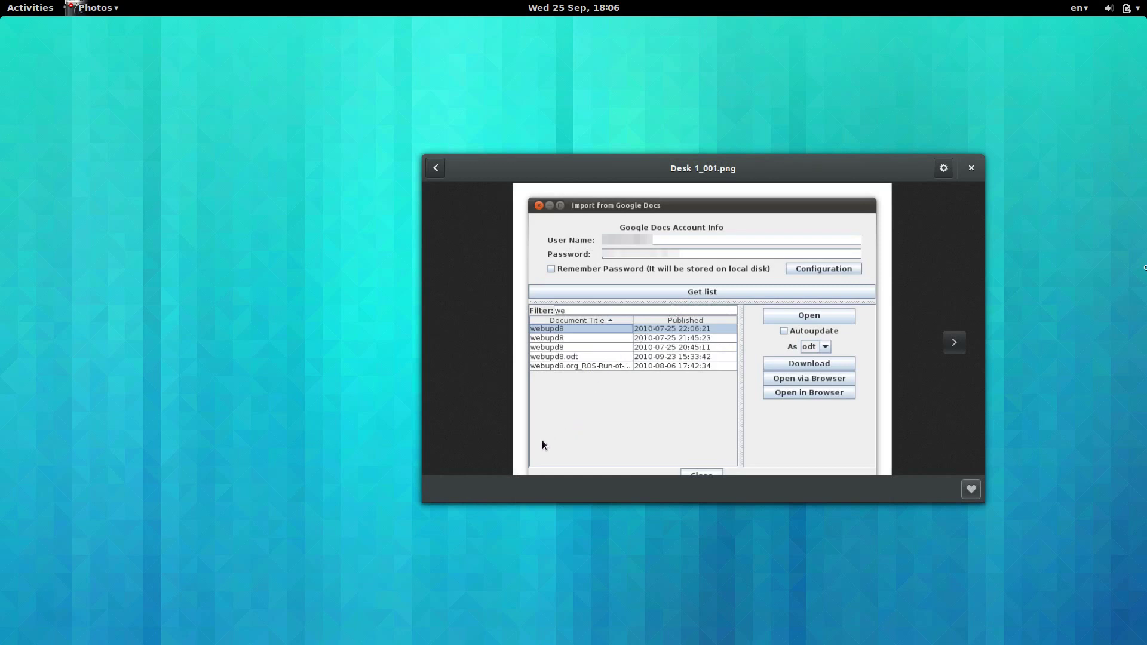
# Look at the options available for the picture Desk 1_001.png, then return to the photo collection.
pyautogui.click(945, 166)
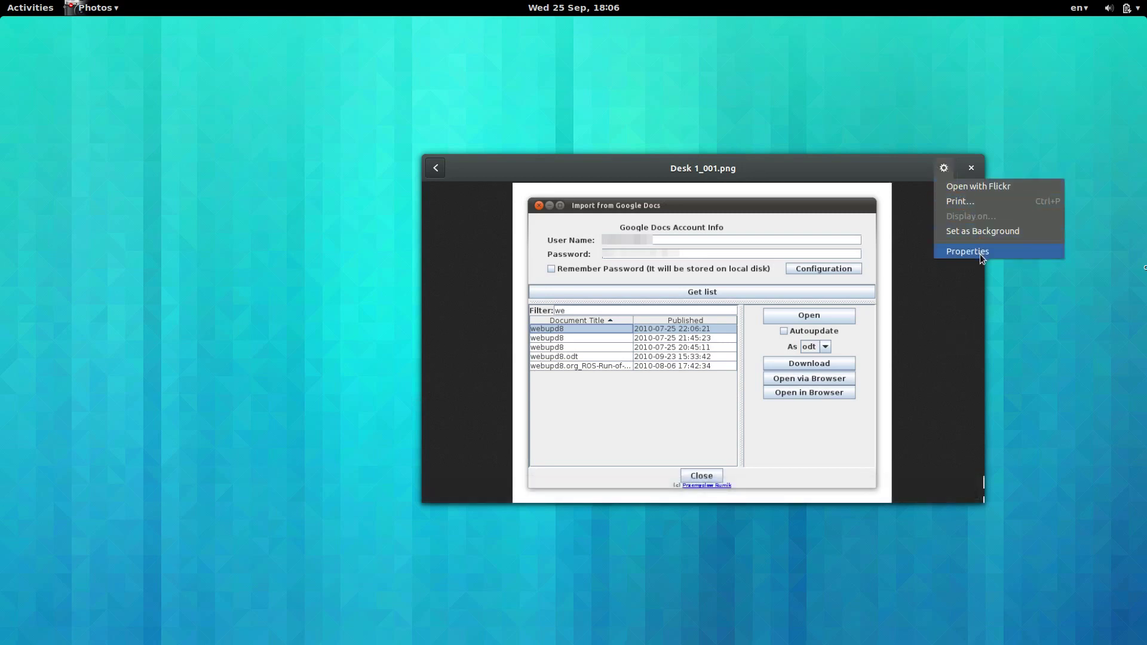
pyautogui.click(935, 324)
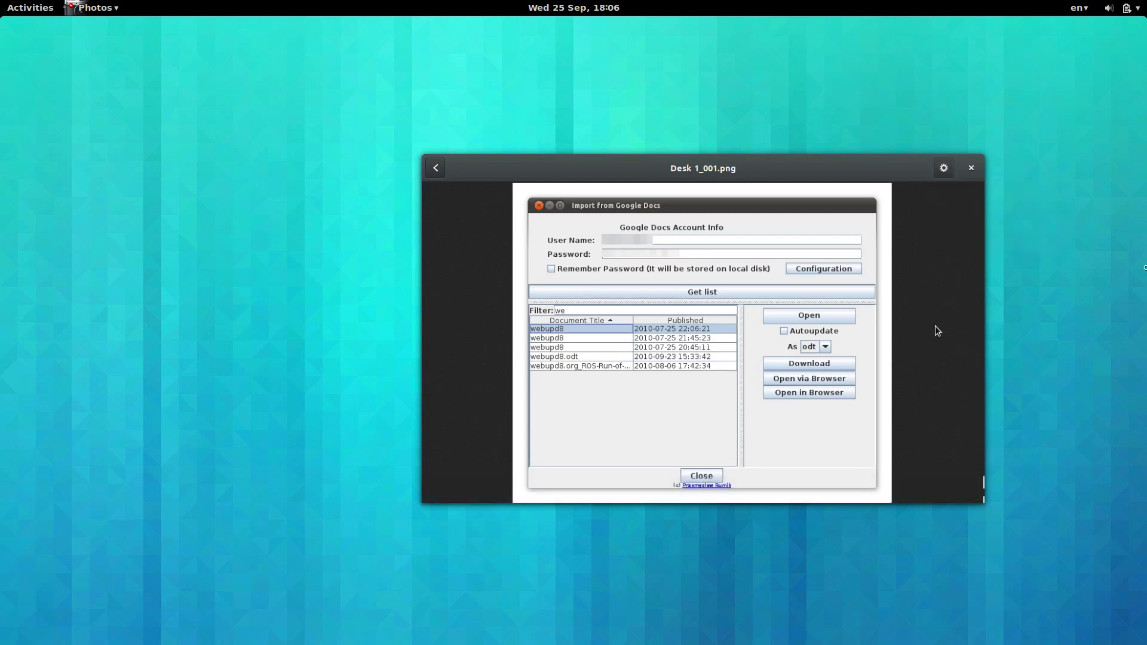
pyautogui.click(437, 169)
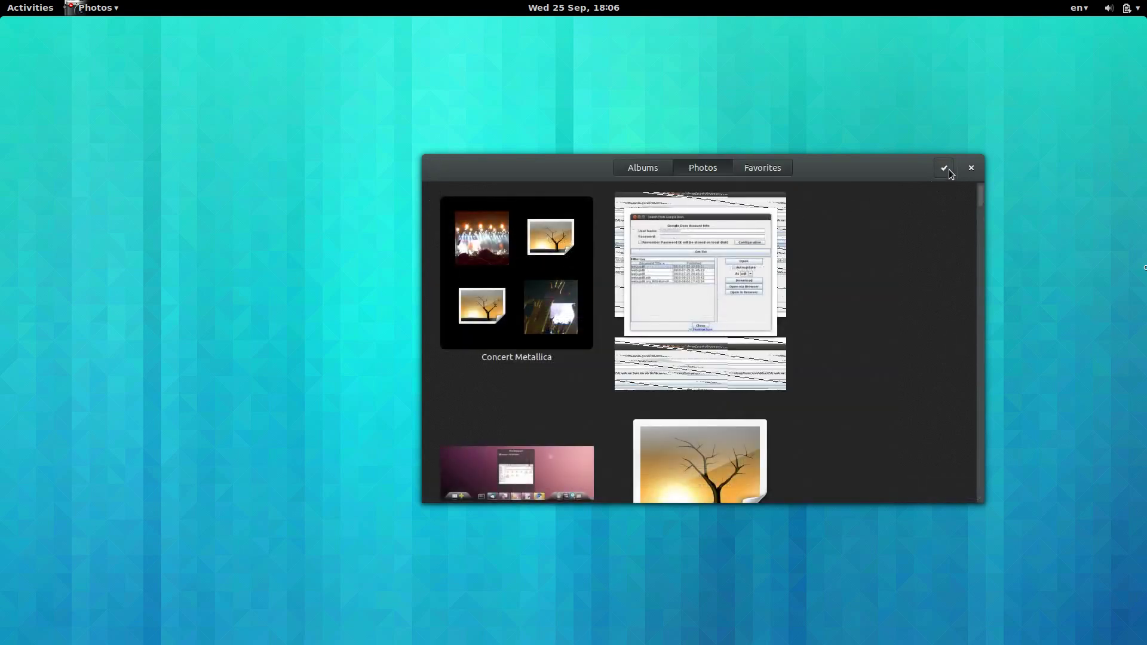
# Try selection mode on Desk 1_001.png, reposition the window, cancel the selection and close Photos.
pyautogui.click(943, 168)
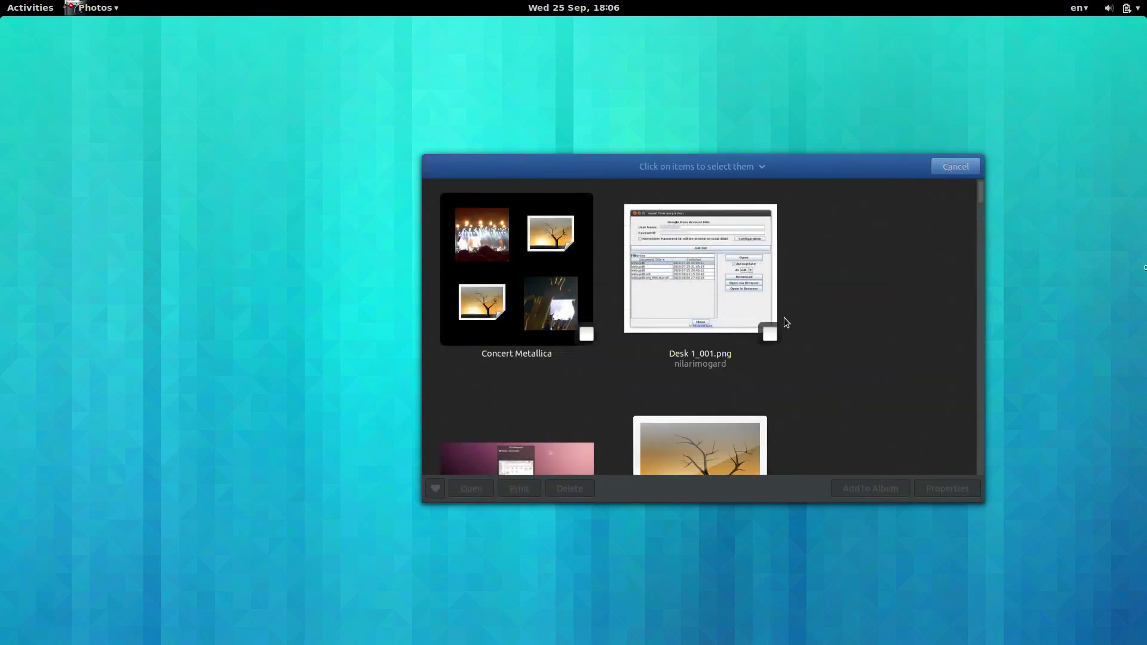
pyautogui.click(769, 334)
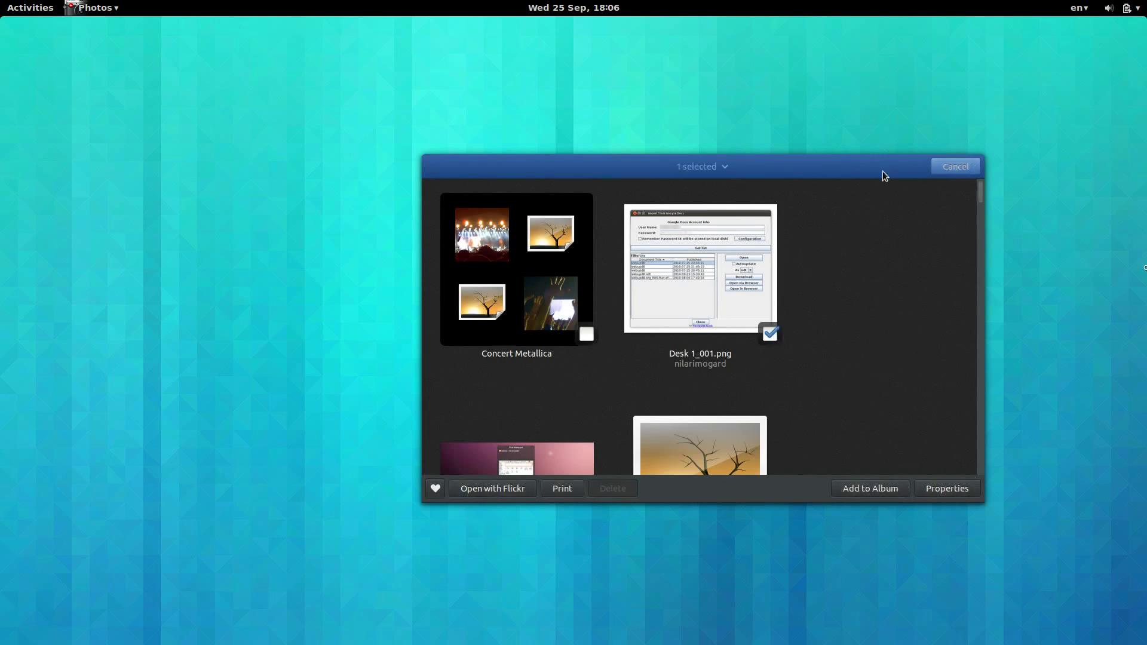
pyautogui.moveTo(883, 170); pyautogui.dragTo(718, 200)
pyautogui.click(789, 198)
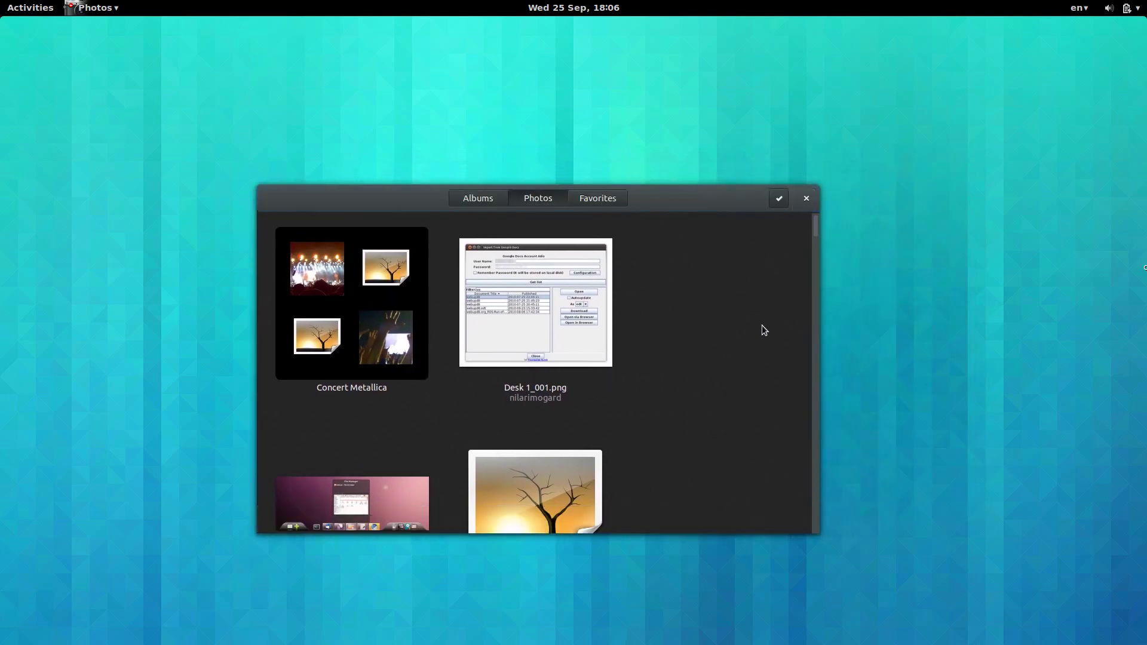
pyautogui.click(805, 199)
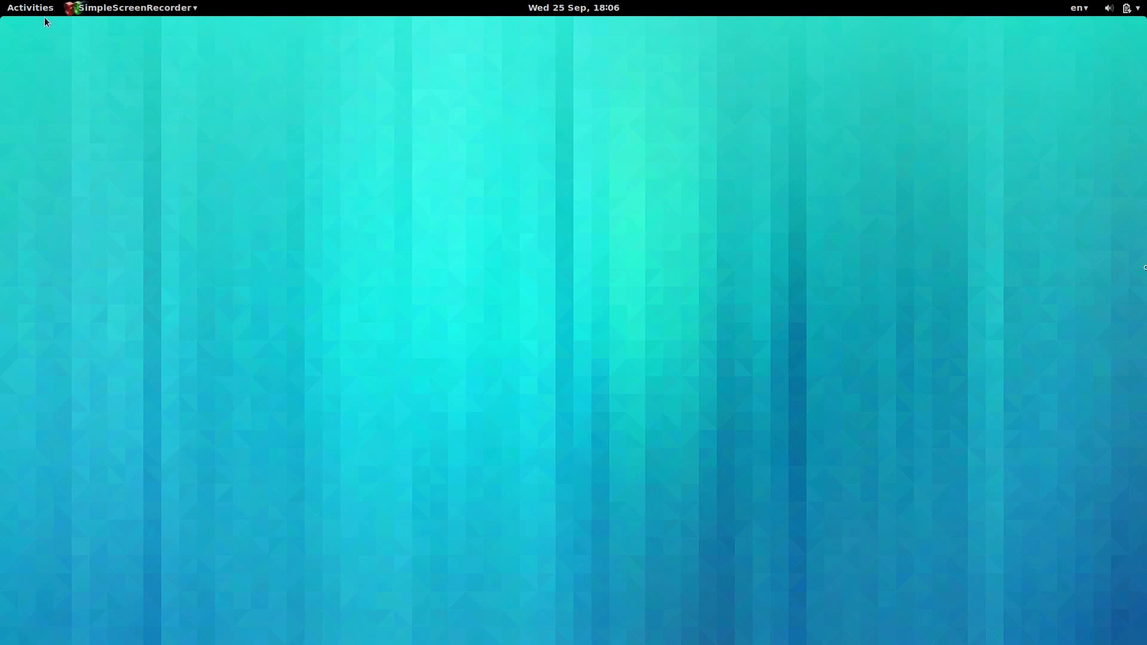
# Search Activities for "we", open Web, view the Web Upd8 and DuckDuckGo pages, and close the browser.
pyautogui.click(30, 8)
pyautogui.write('we')
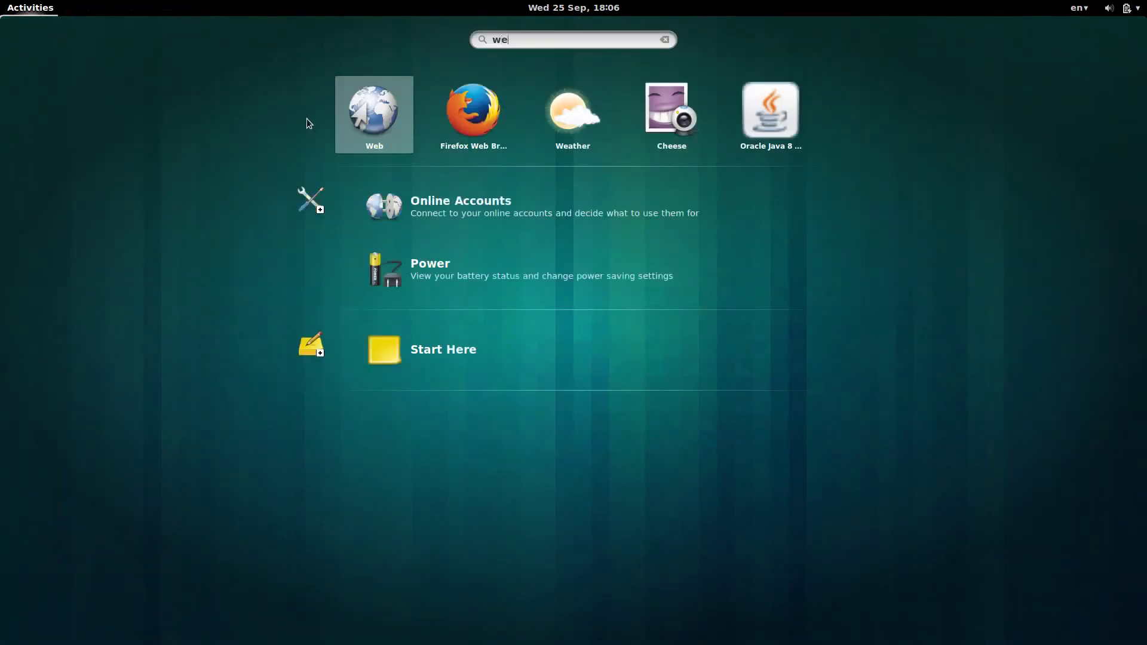
pyautogui.press('Return')
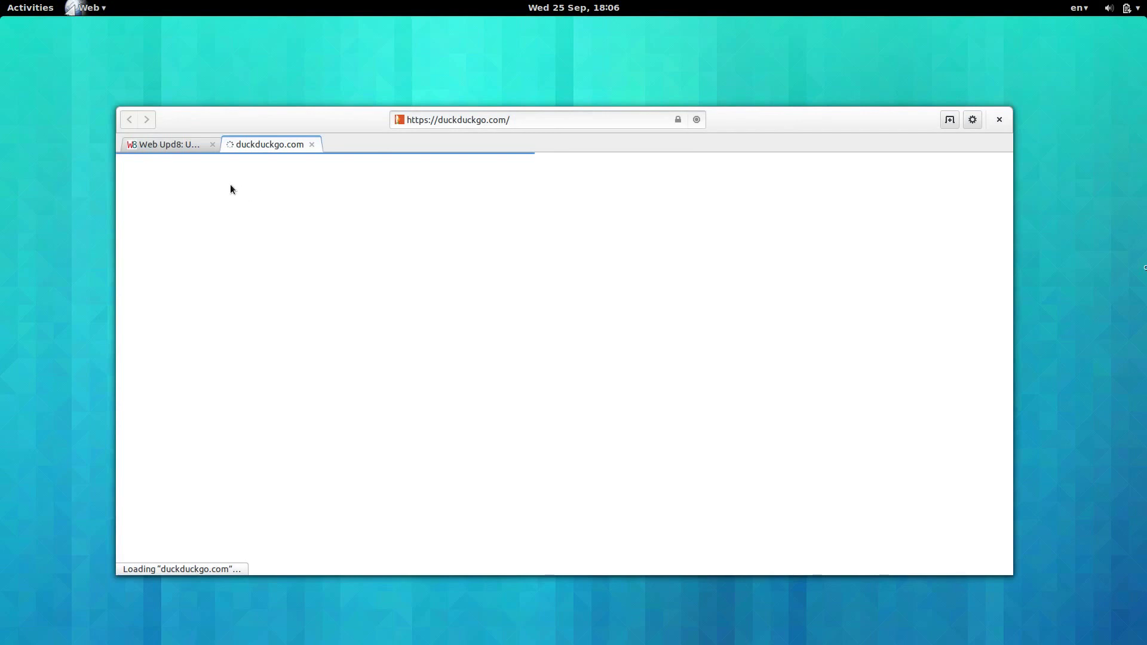
pyautogui.click(168, 144)
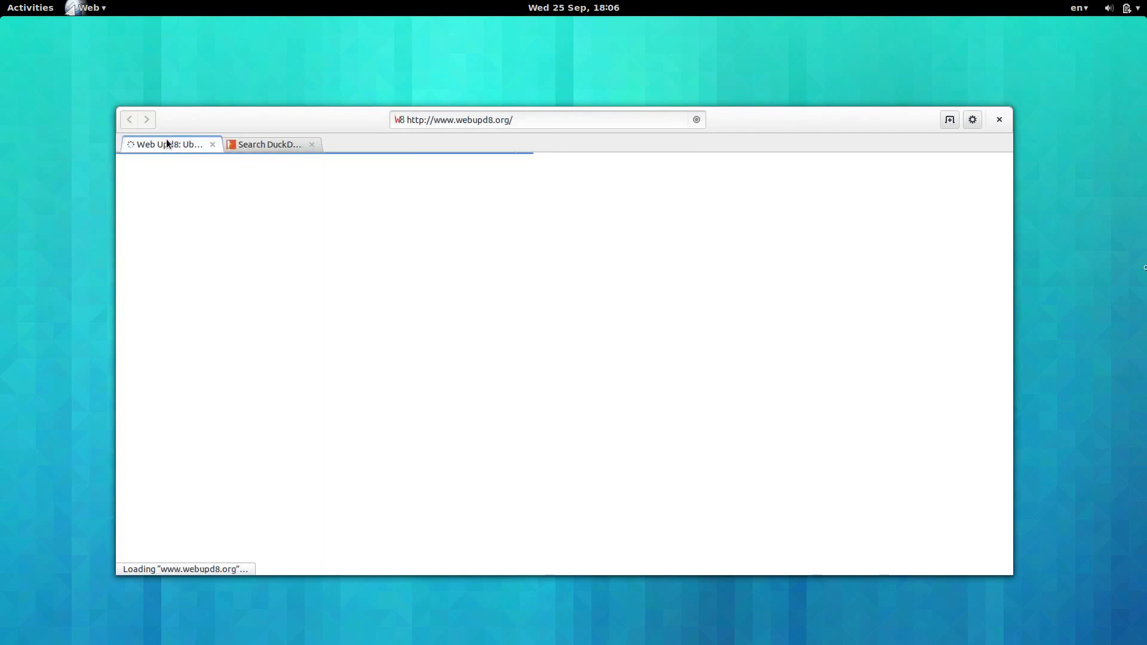
pyautogui.click(275, 145)
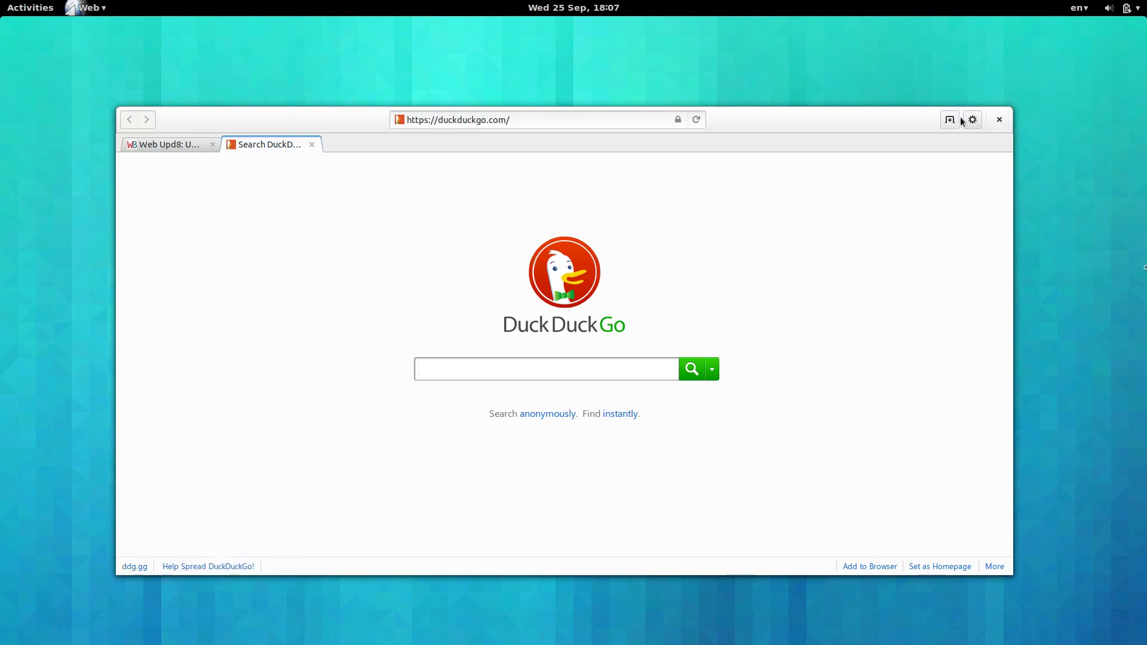
pyautogui.click(1000, 120)
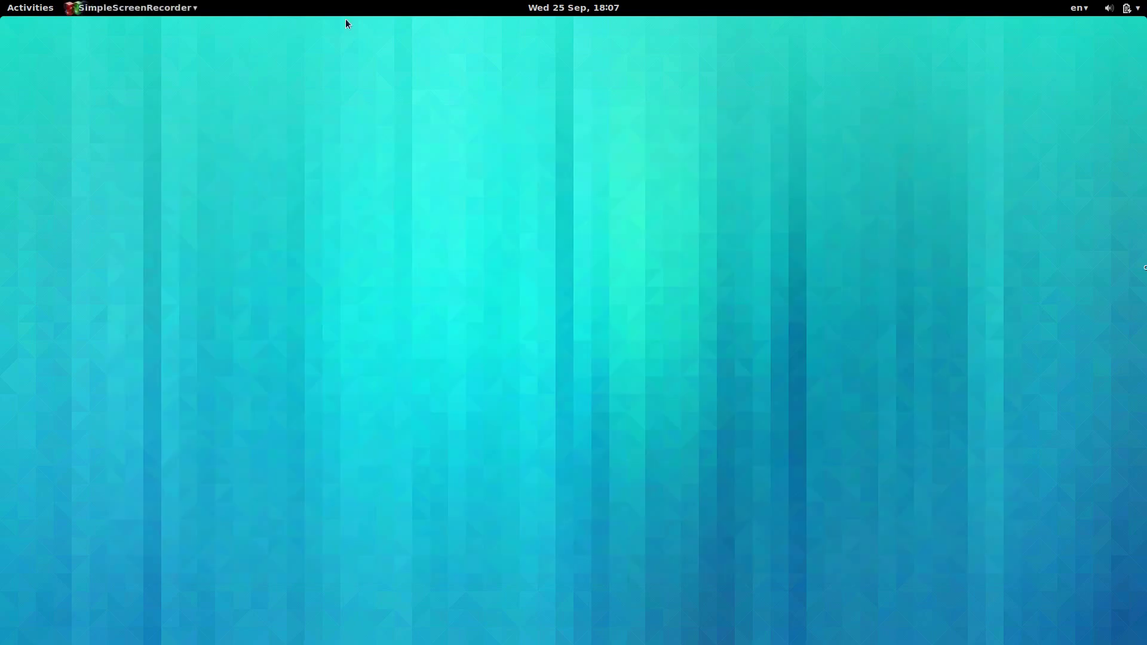
# Search Activities for "sys", open System Monitor, reposition its window, and select the gpg-agent process.
pyautogui.click(30, 5)
pyautogui.write('sys')
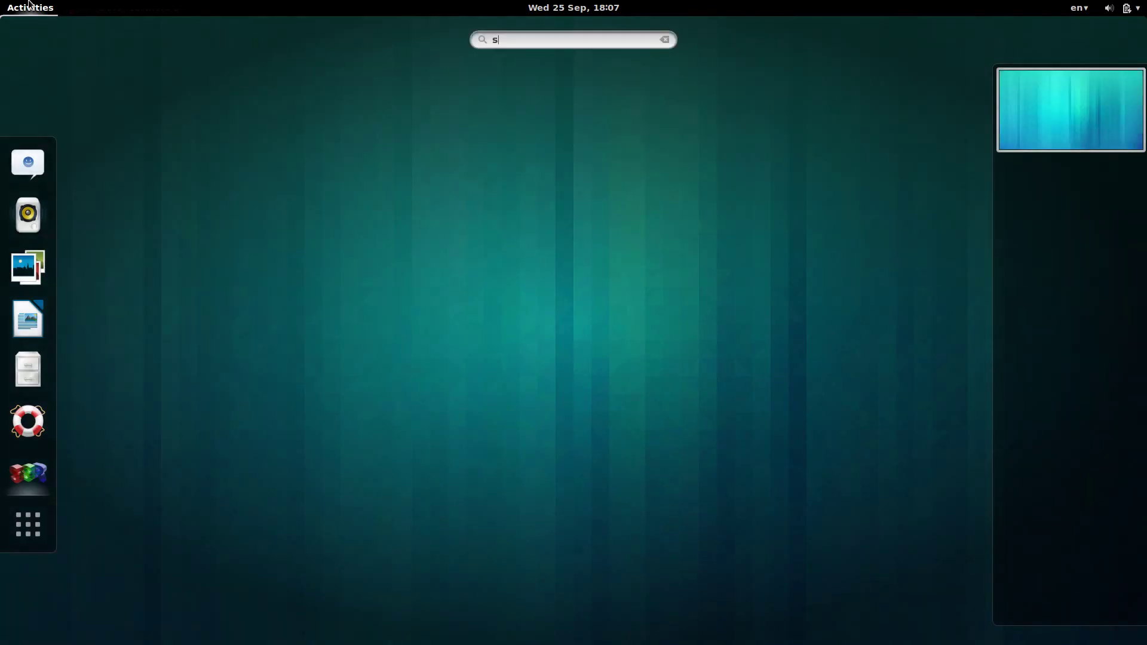
pyautogui.click(383, 121)
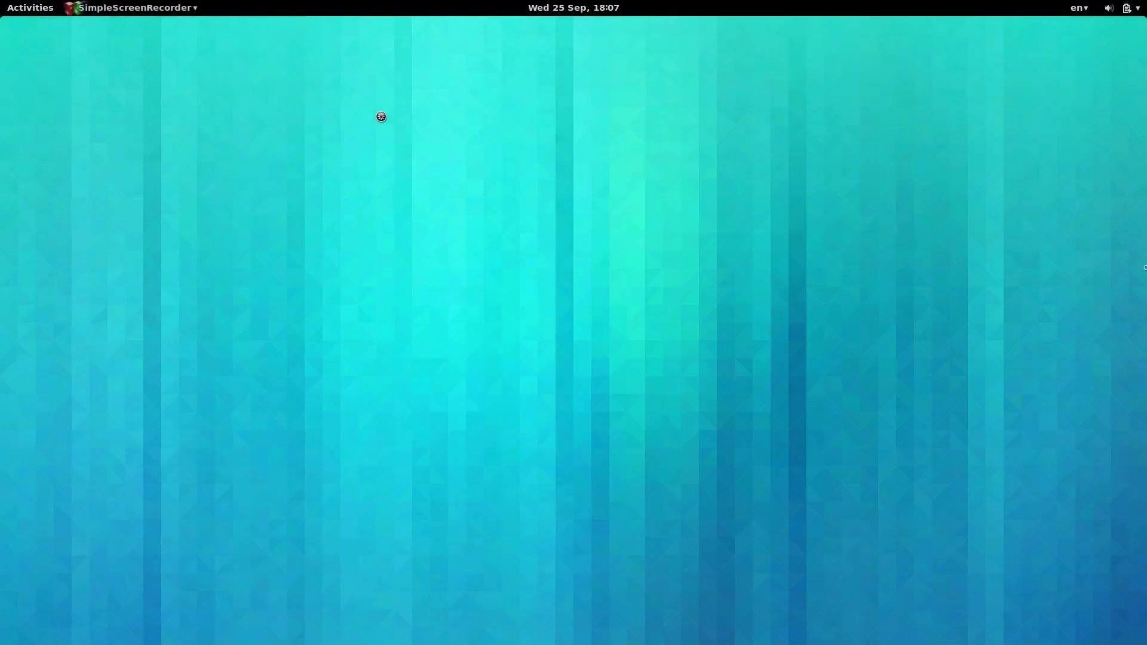
pyautogui.moveTo(126, 96); pyautogui.dragTo(399, 224)
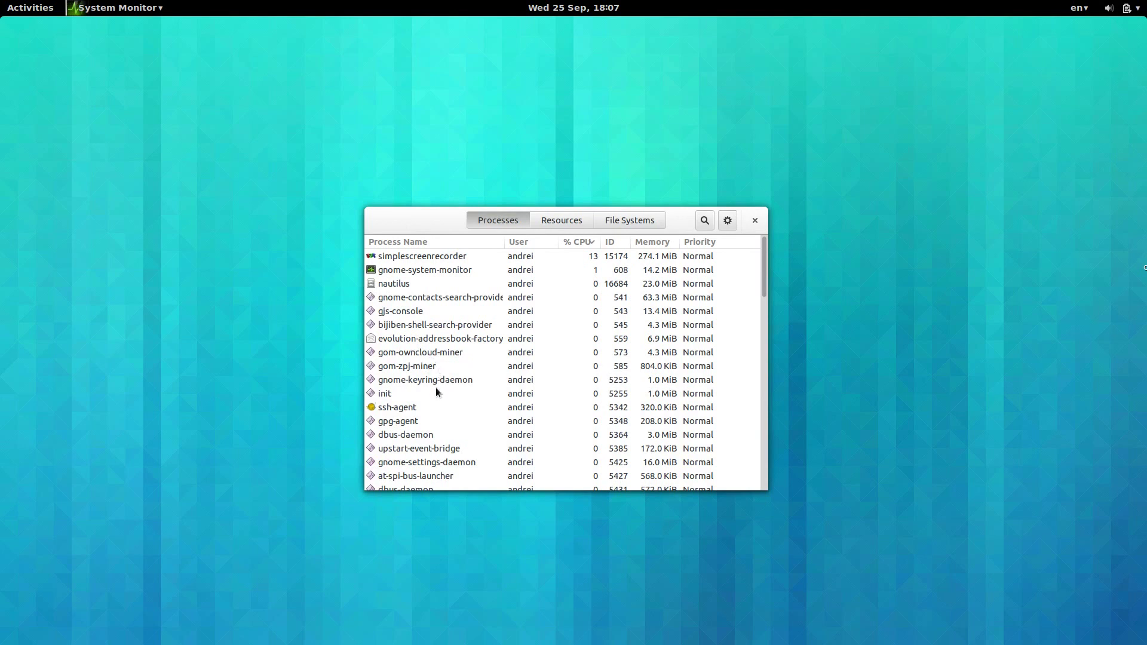
pyautogui.click(428, 397)
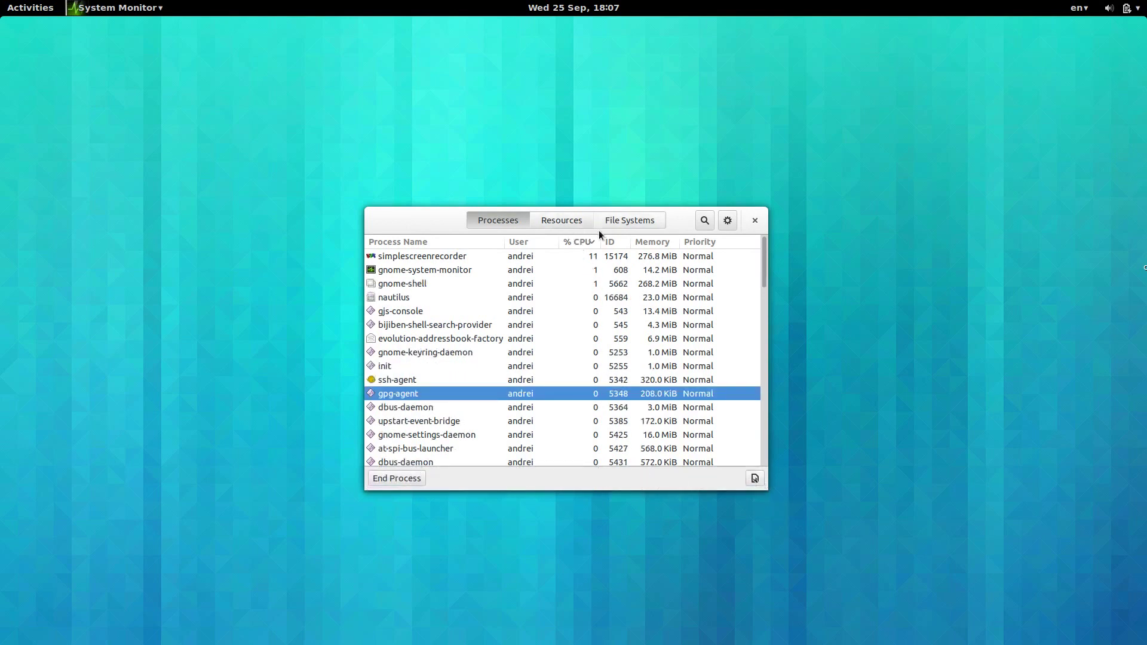
# Filter the process list by "ge", clear and hide the search, and close System Monitor.
pyautogui.write('ge')
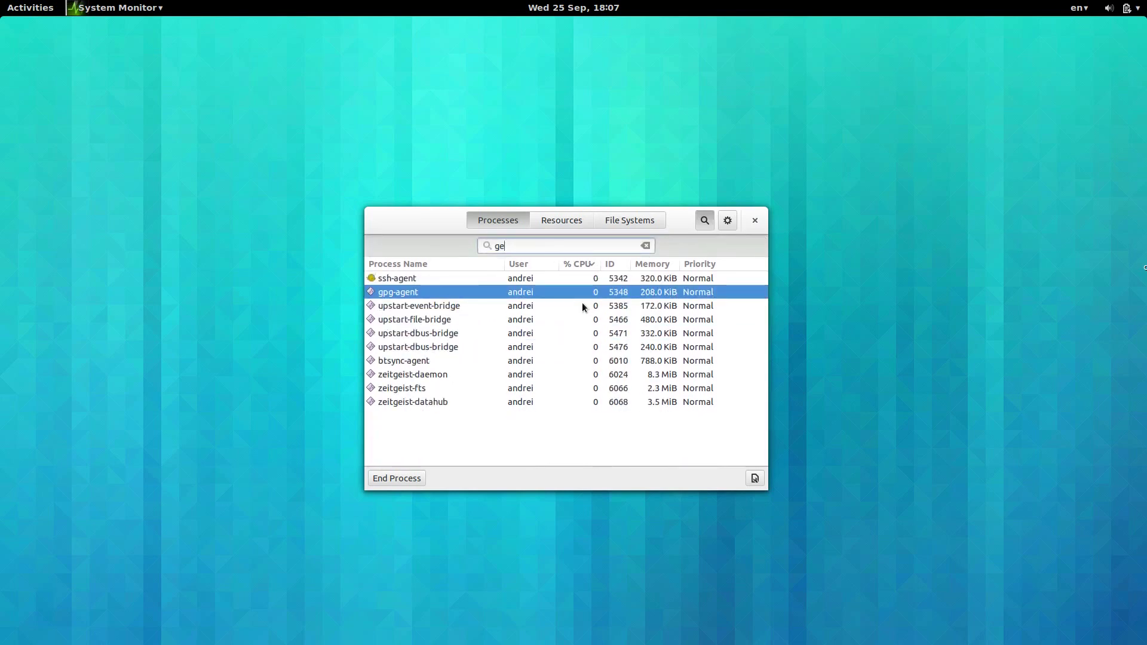
pyautogui.press('BackSpace')
pyautogui.press('BackSpace')
pyautogui.click(683, 361)
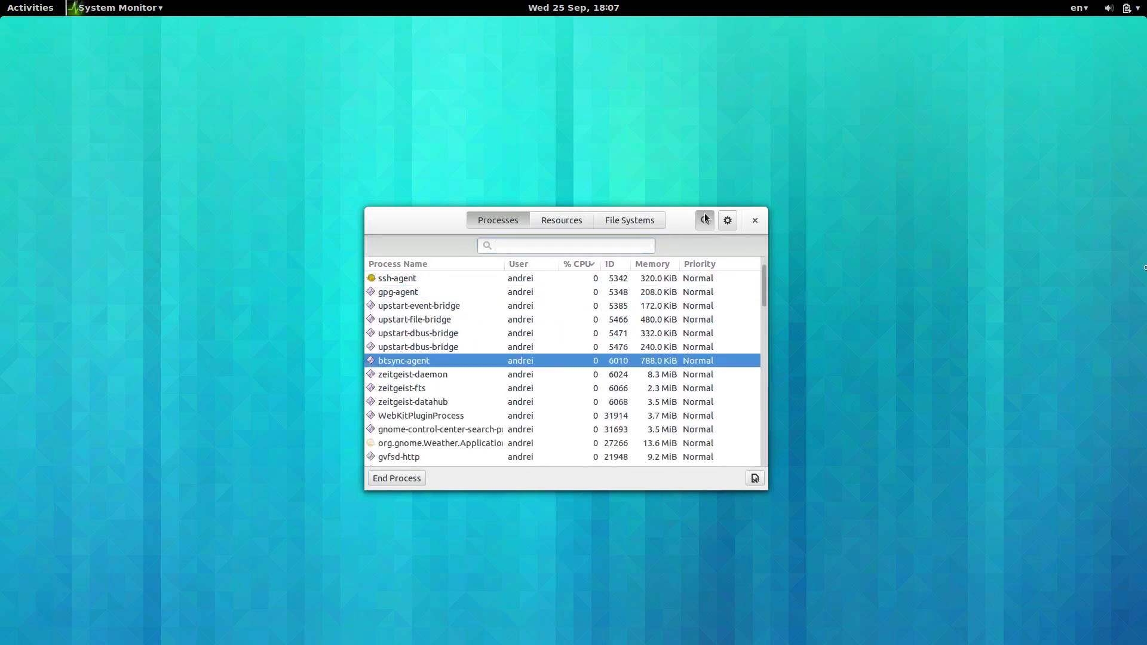
pyautogui.click(706, 219)
pyautogui.click(710, 221)
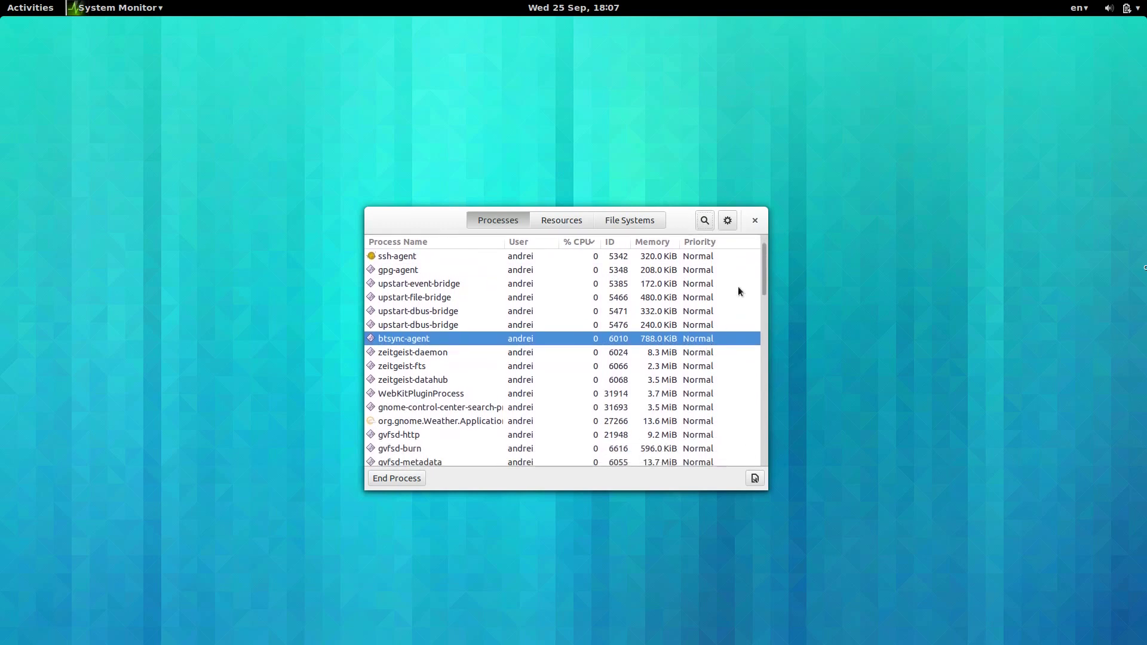
pyautogui.click(755, 221)
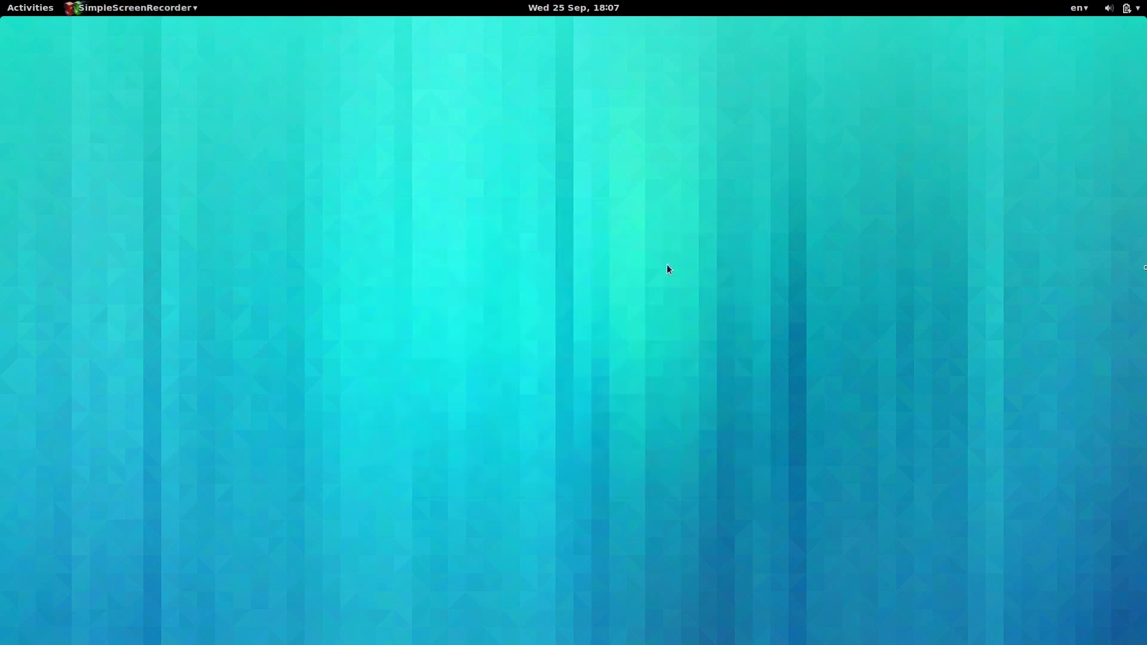
# Search Activities for "twe", open Tweak Tool, and reposition its window.
pyautogui.click(35, 6)
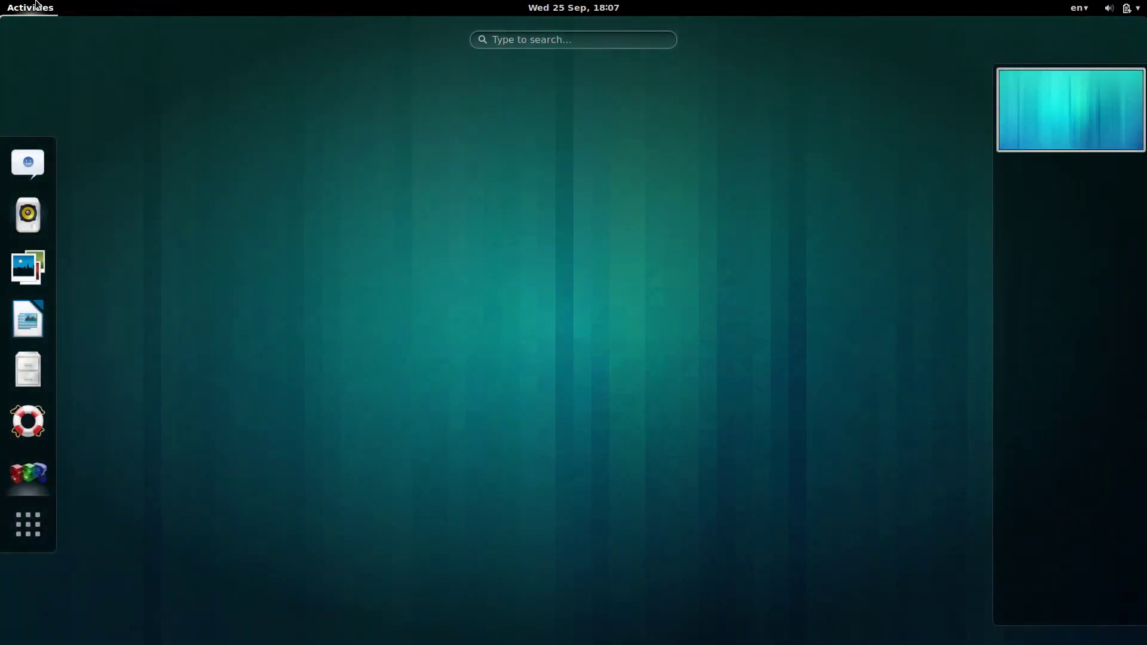
pyautogui.write('twe')
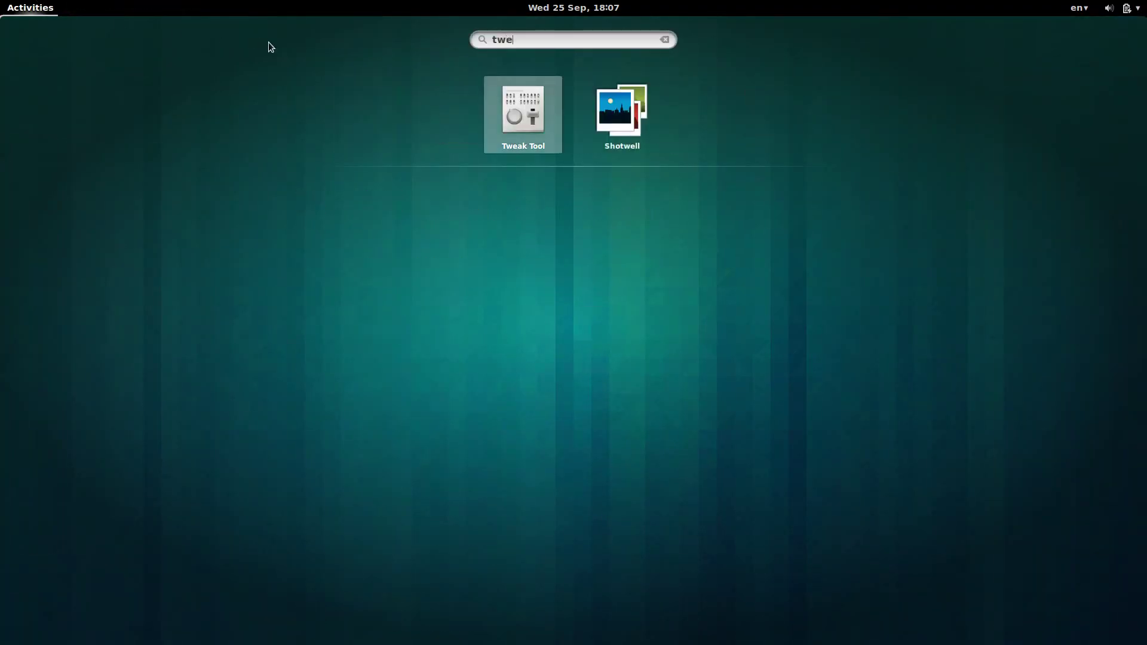
pyautogui.click(507, 113)
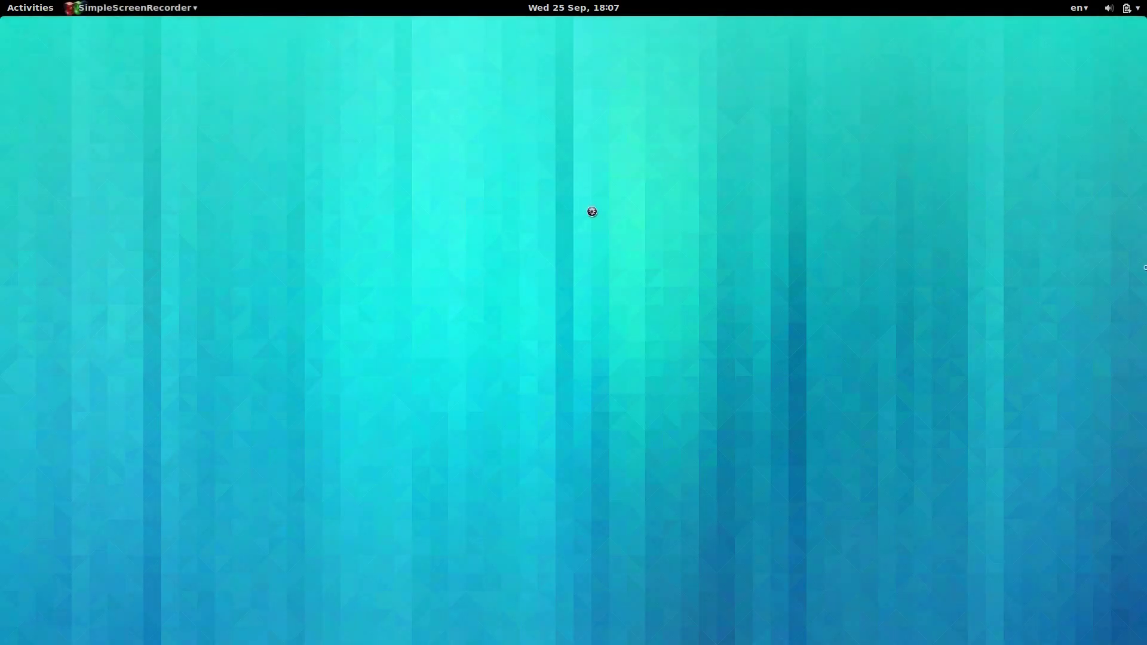
pyautogui.moveTo(575, 160); pyautogui.dragTo(551, 136)
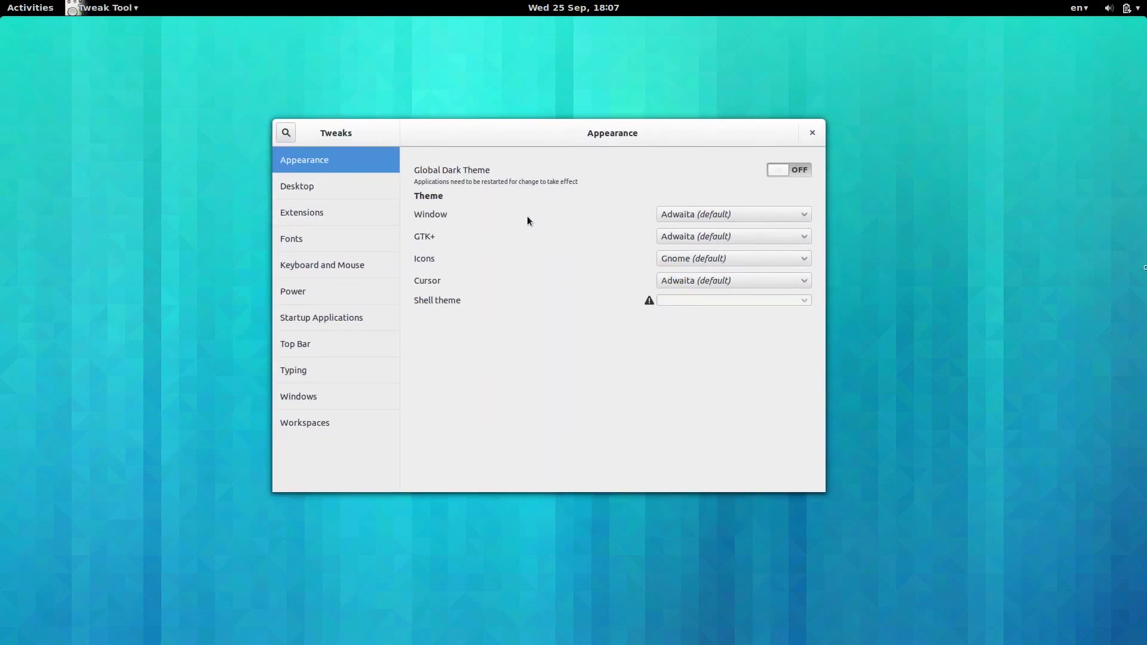
# Look through the Desktop, Extensions, Fonts, Keyboard and Mouse, and Power tweaks.
pyautogui.click(328, 189)
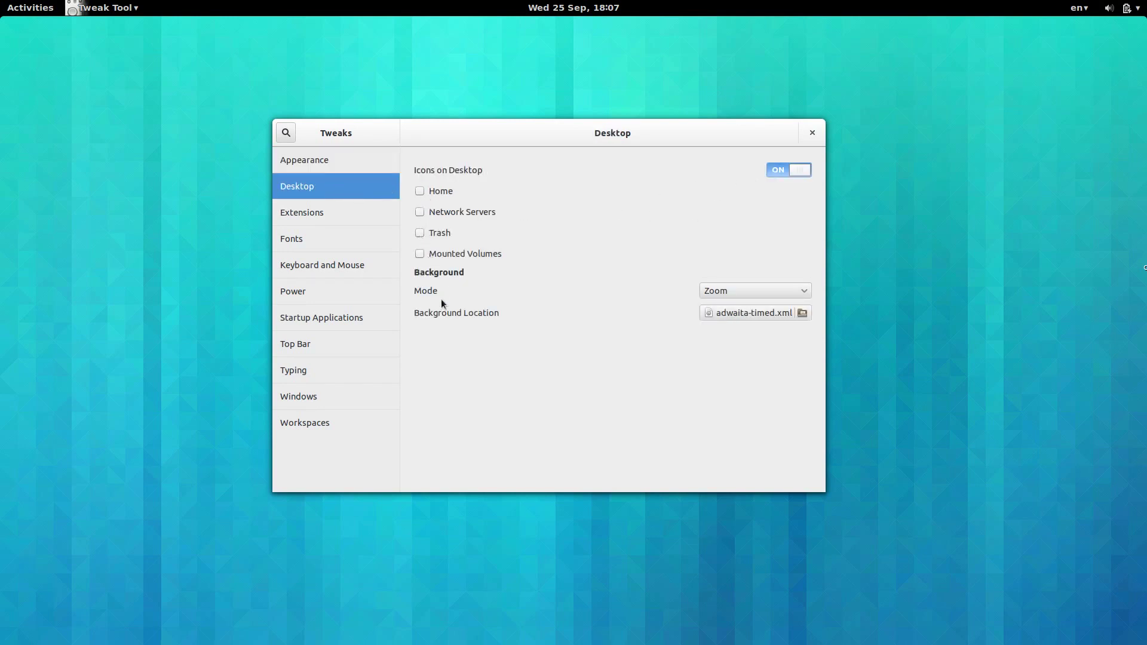
pyautogui.click(362, 216)
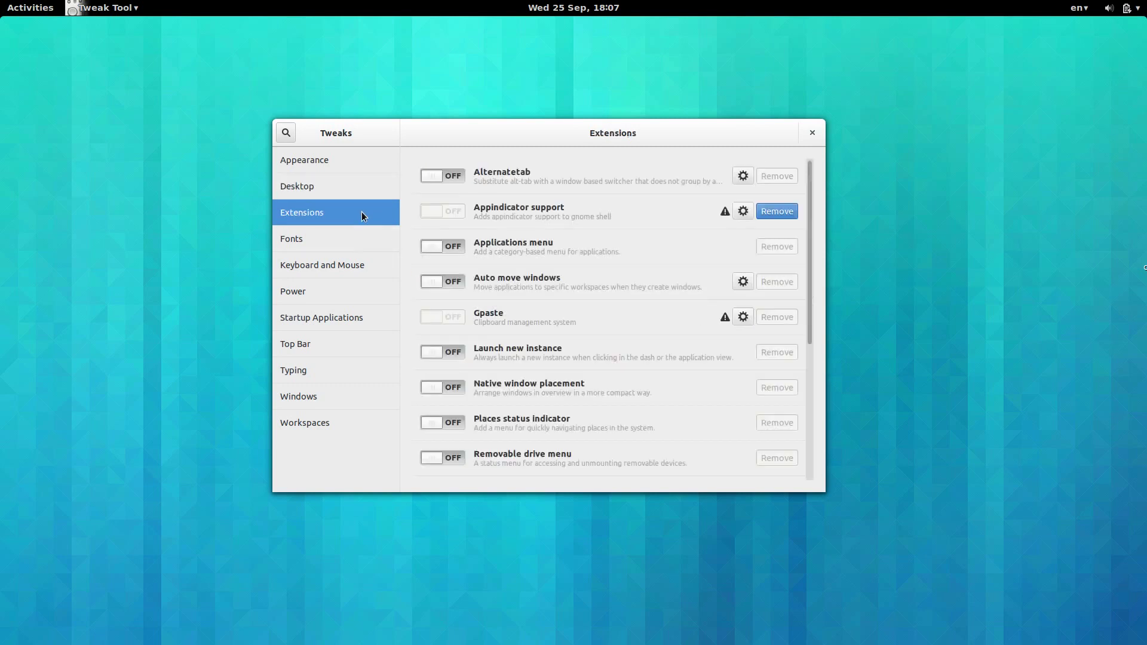
pyautogui.click(335, 245)
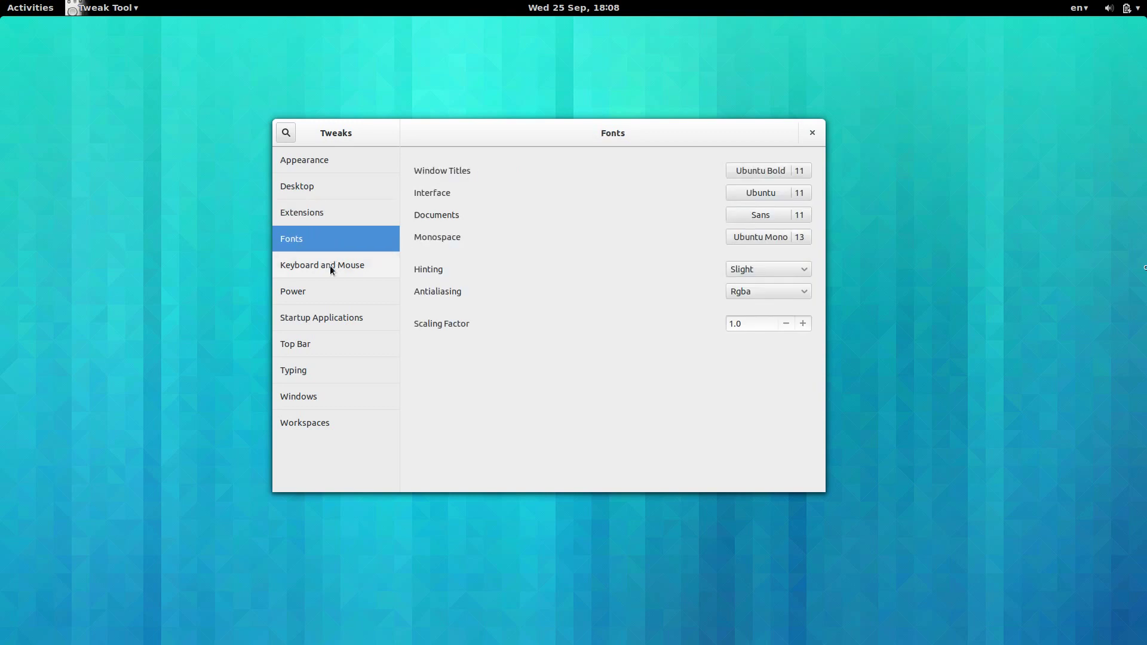
pyautogui.click(332, 270)
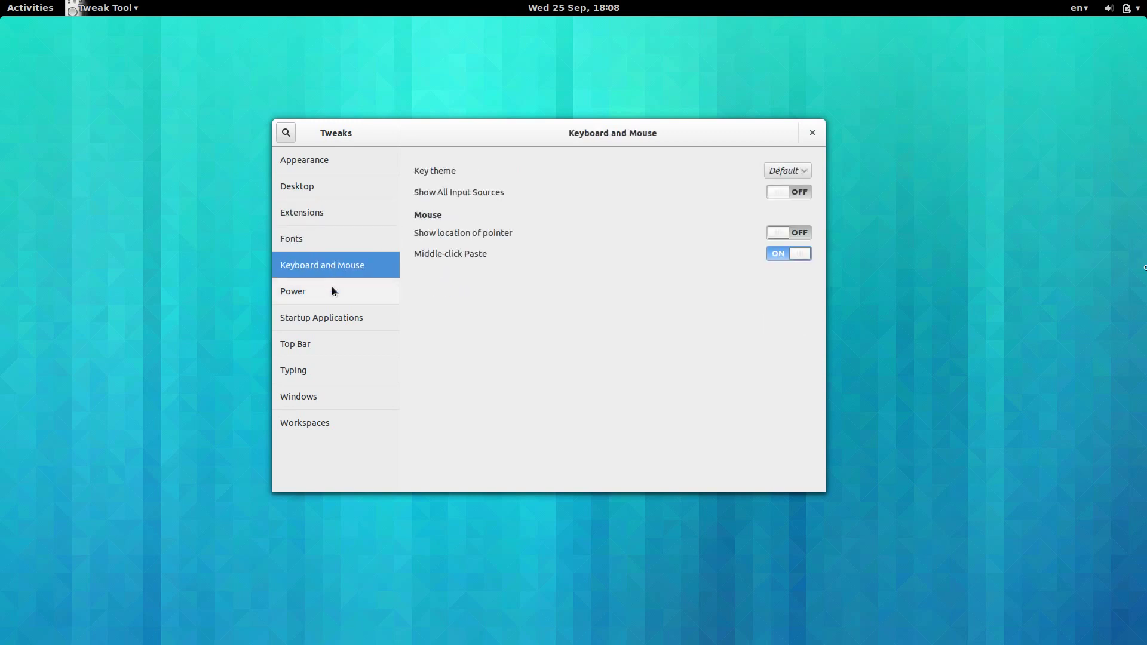
pyautogui.click(332, 291)
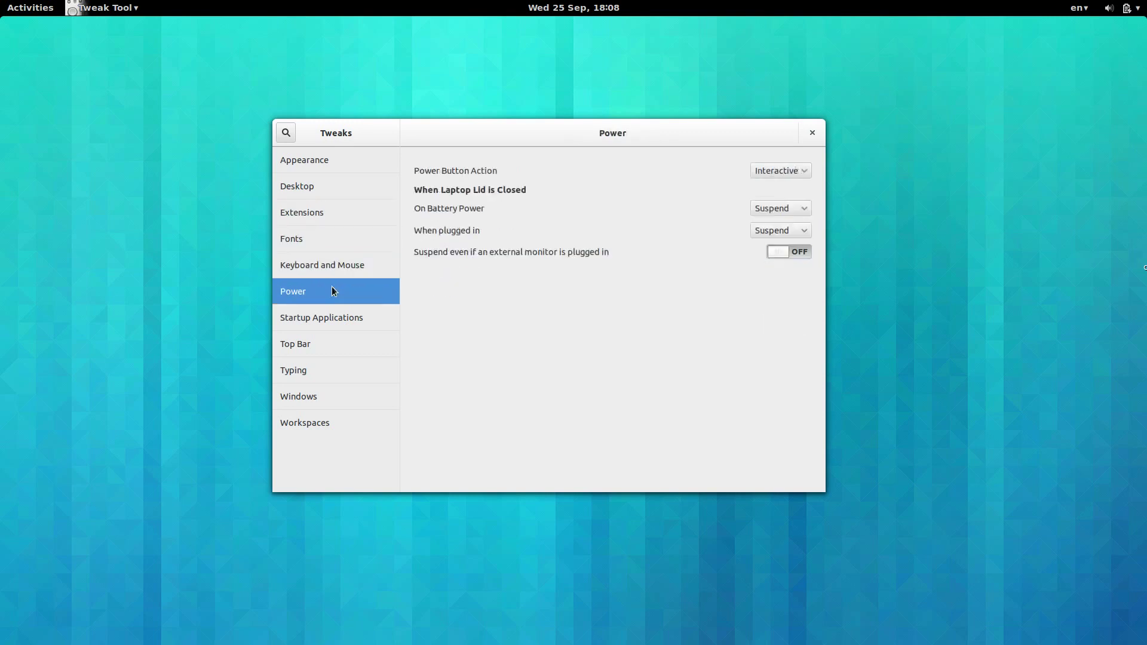
# Look through the Startup Applications, Top Bar, Typing, Windows and Workspaces tweaks, and close Tweak Tool.
pyautogui.click(342, 321)
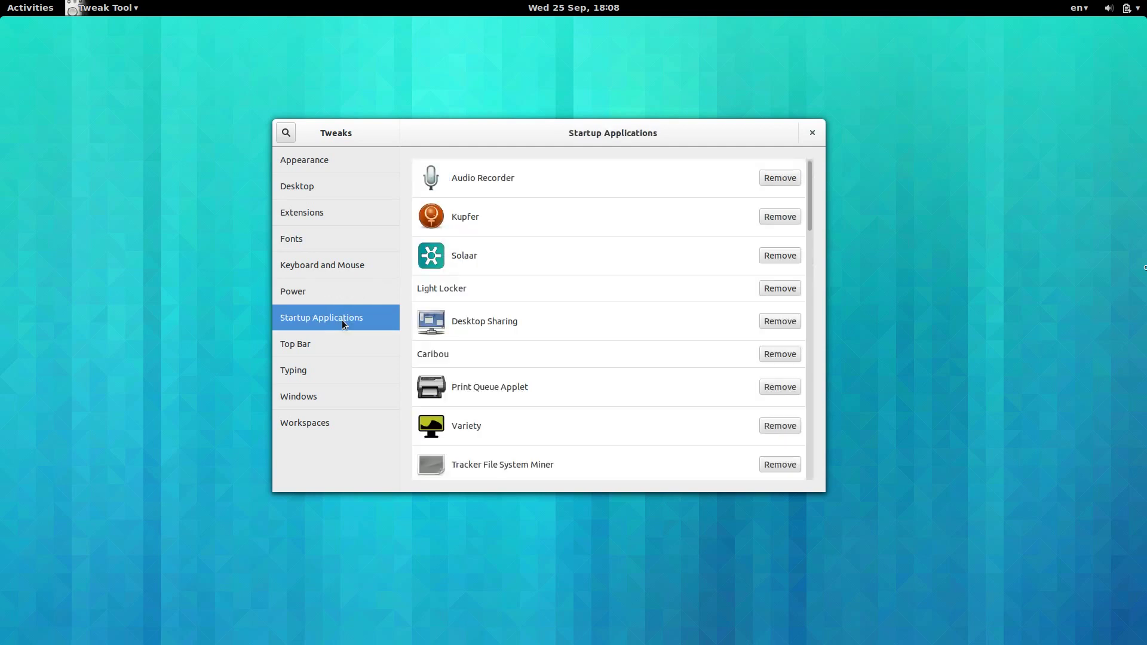
pyautogui.click(340, 350)
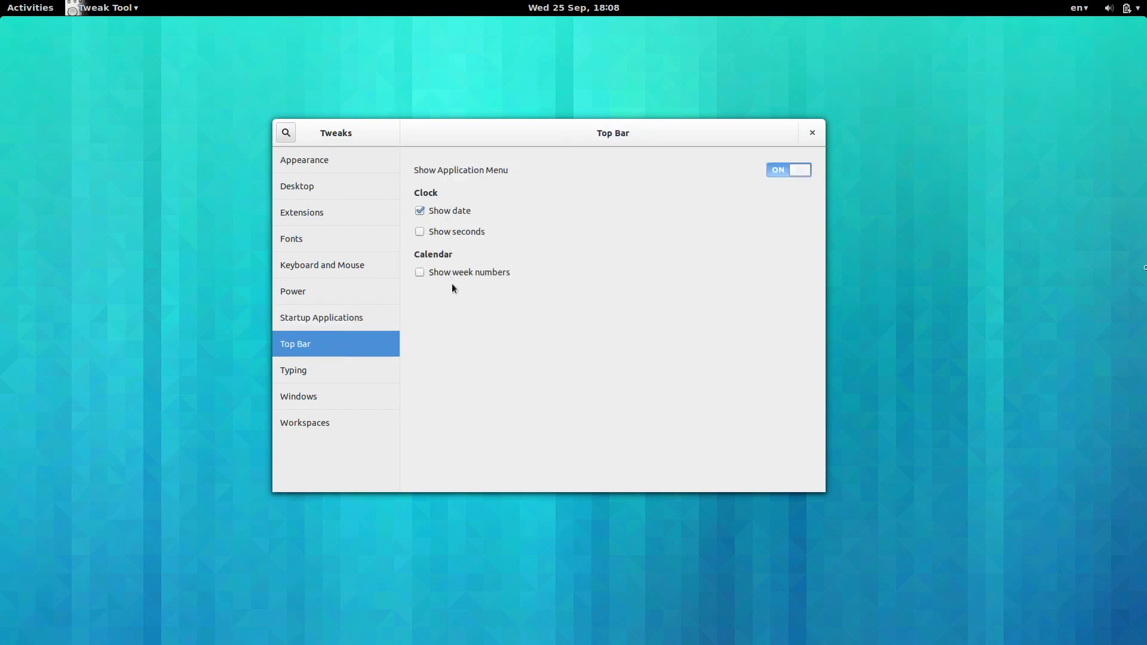
pyautogui.click(341, 374)
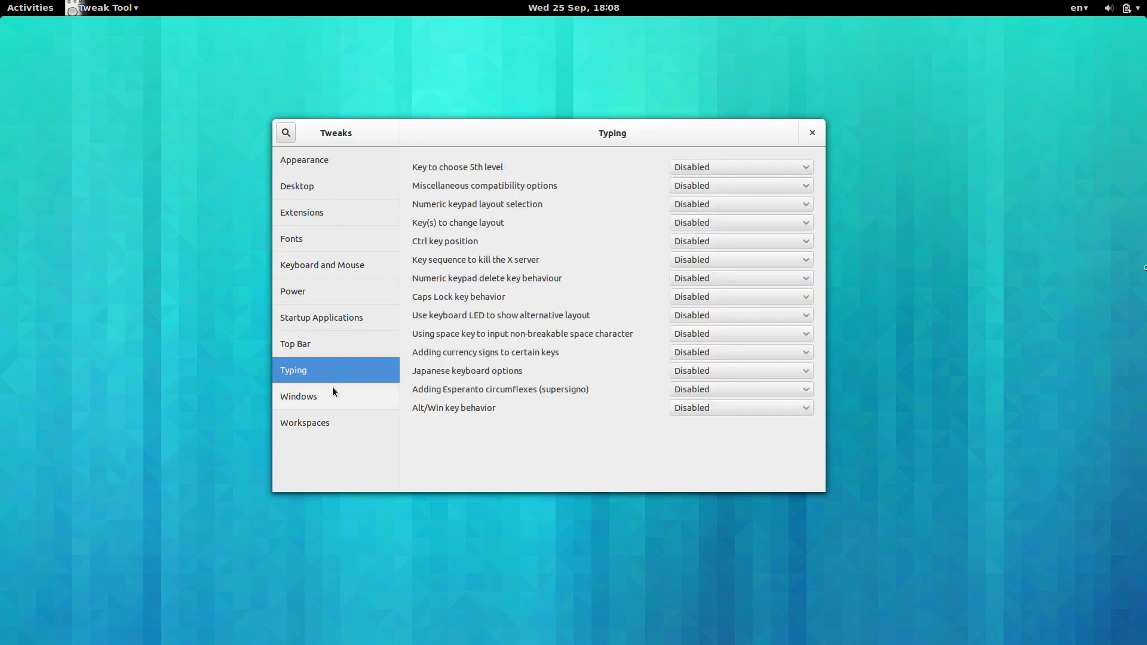
pyautogui.click(332, 394)
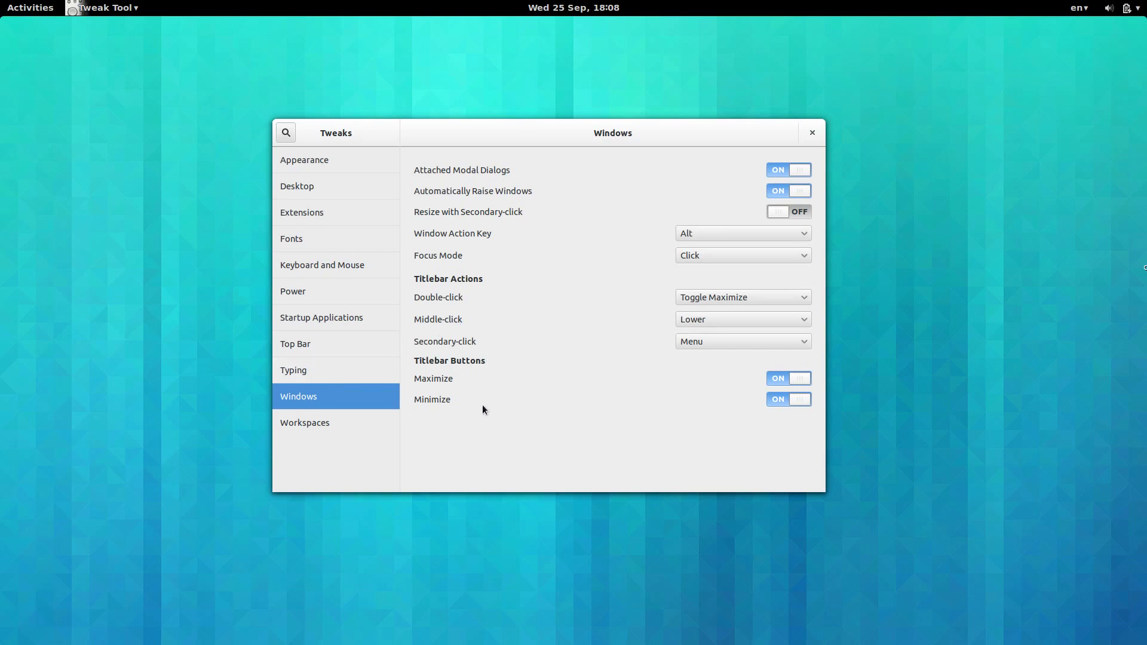
pyautogui.click(360, 433)
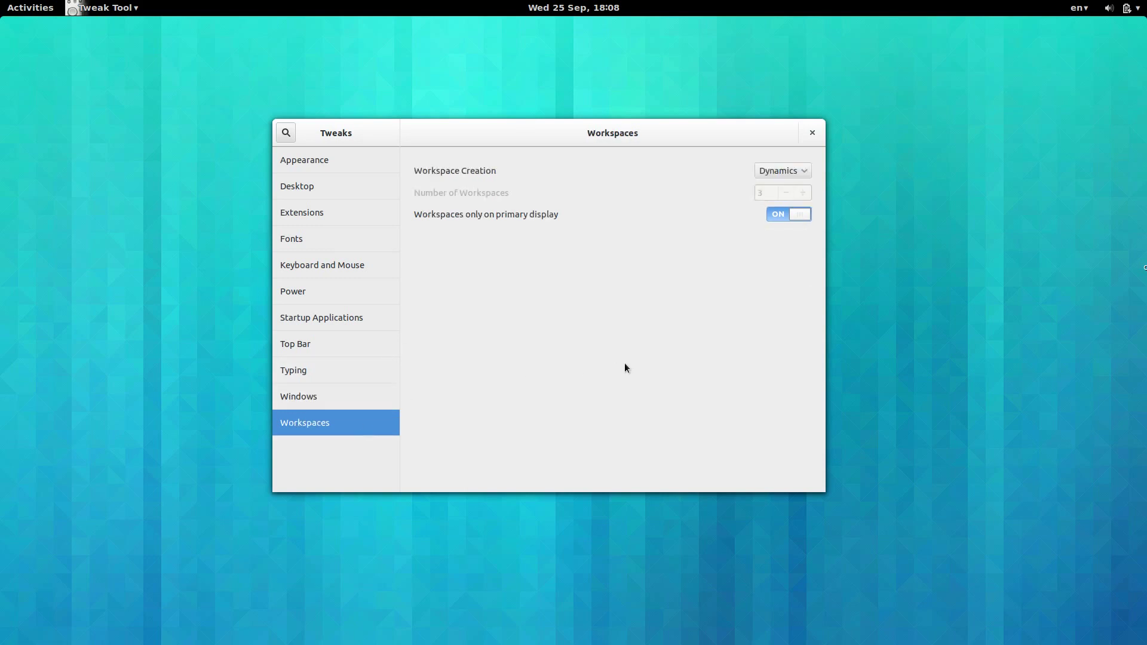
pyautogui.click(811, 133)
# Search Activities for "bij", open Notes, and write "test note" in a new note.
pyautogui.click(50, 5)
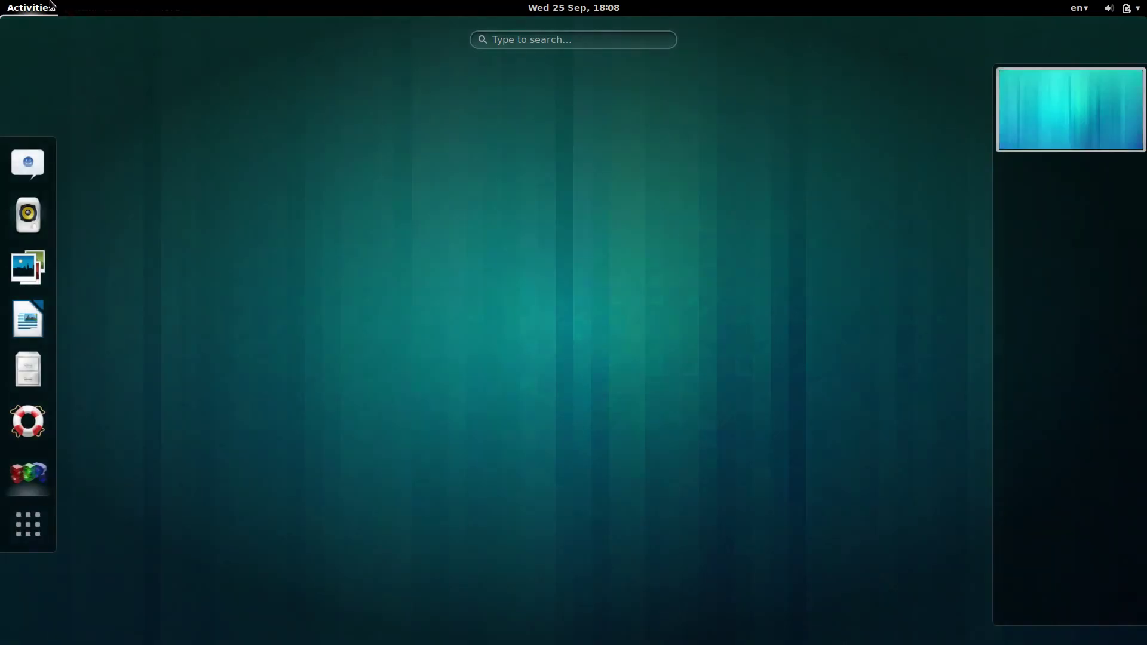
pyautogui.write('bij')
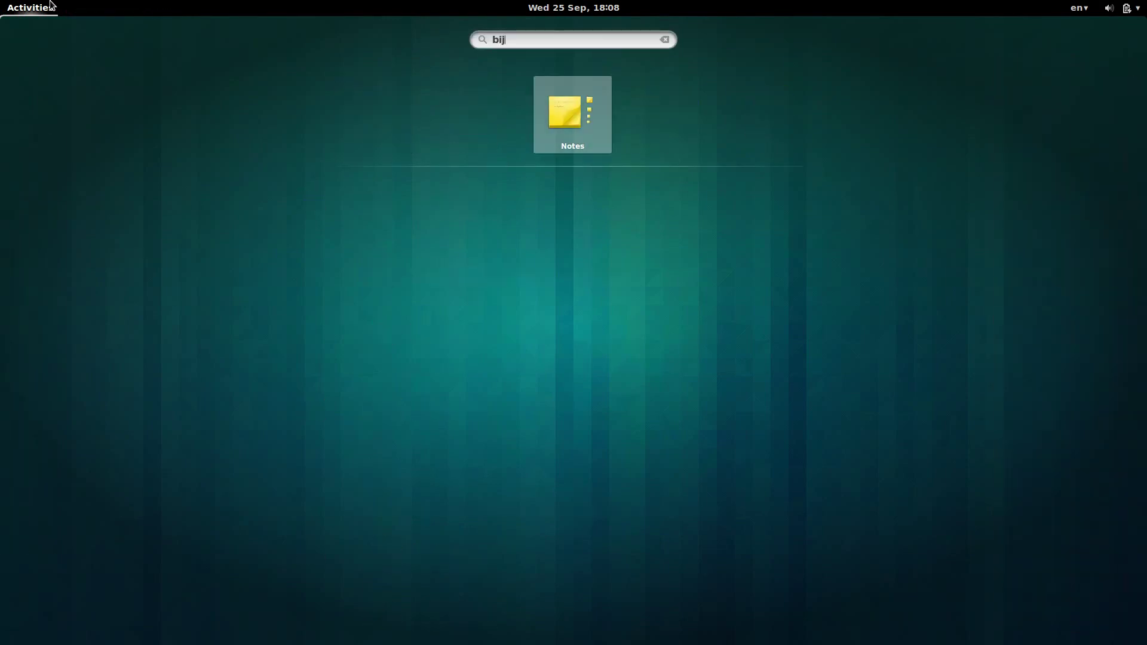
pyautogui.click(572, 127)
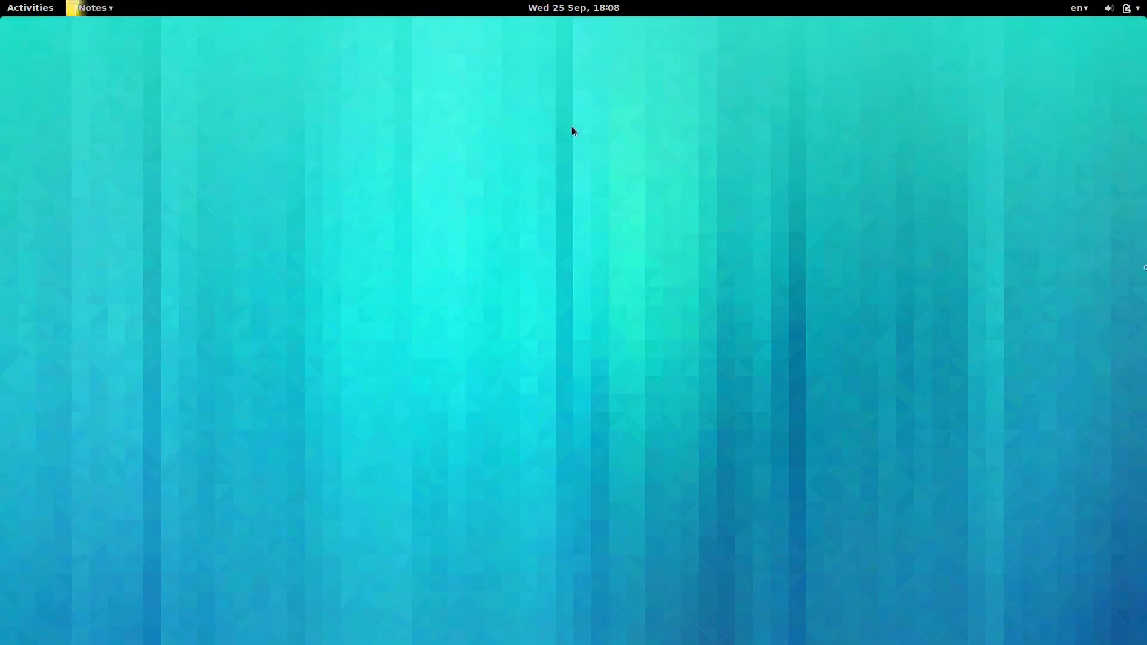
pyautogui.moveTo(559, 177); pyautogui.dragTo(543, 188)
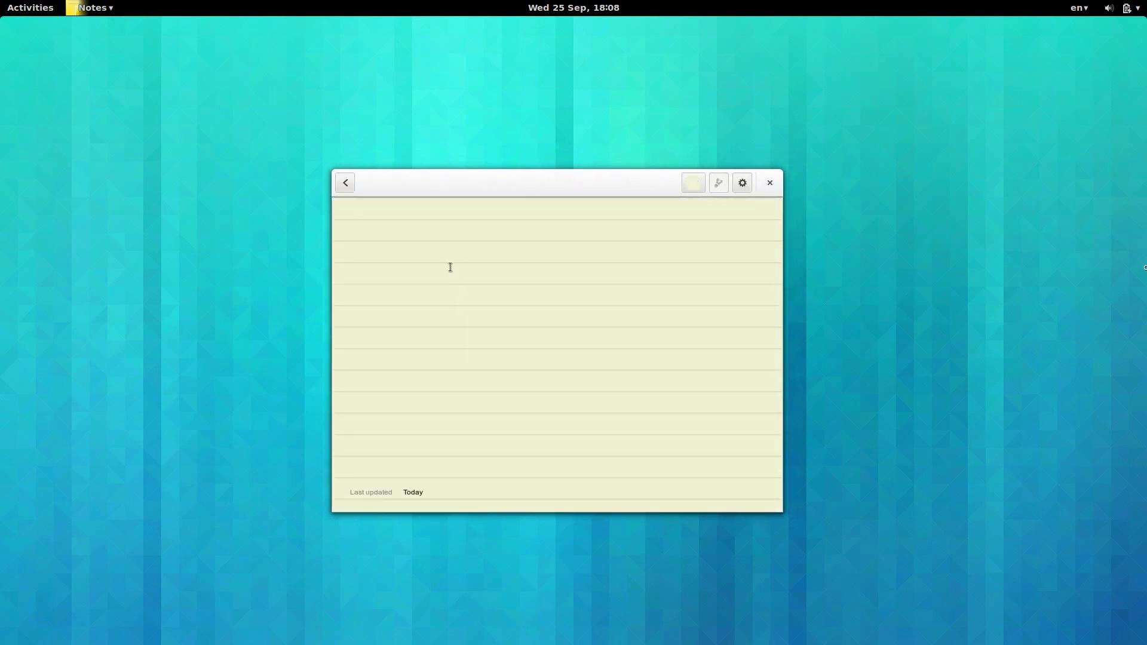
pyautogui.write('test note')
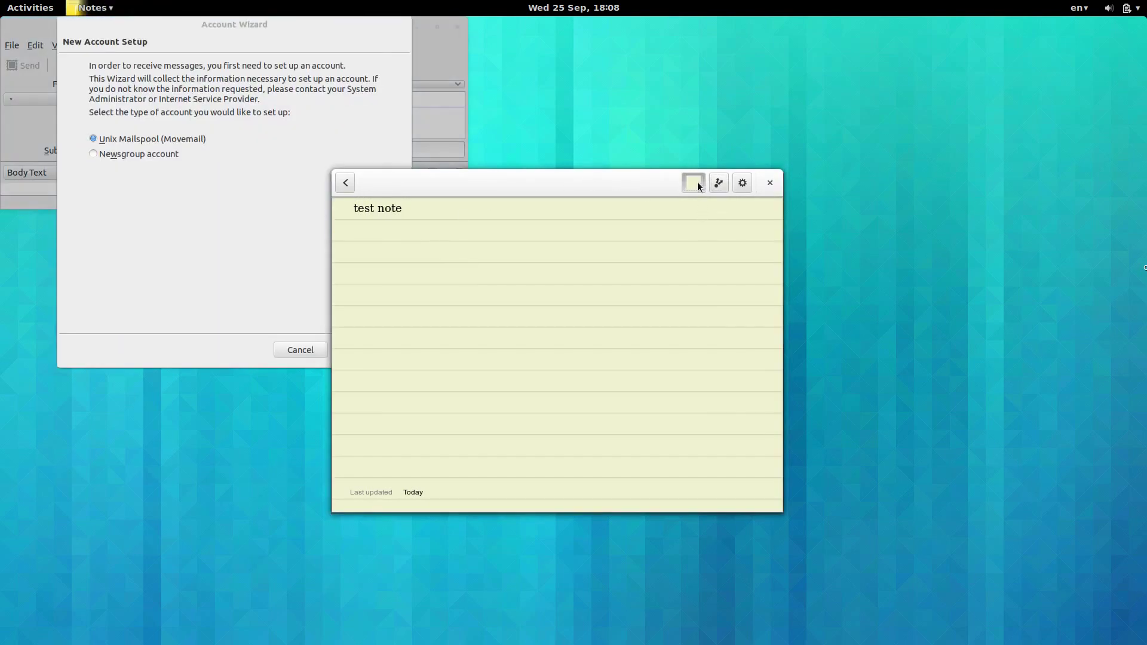
pyautogui.click(697, 181)
pyautogui.click(224, 253)
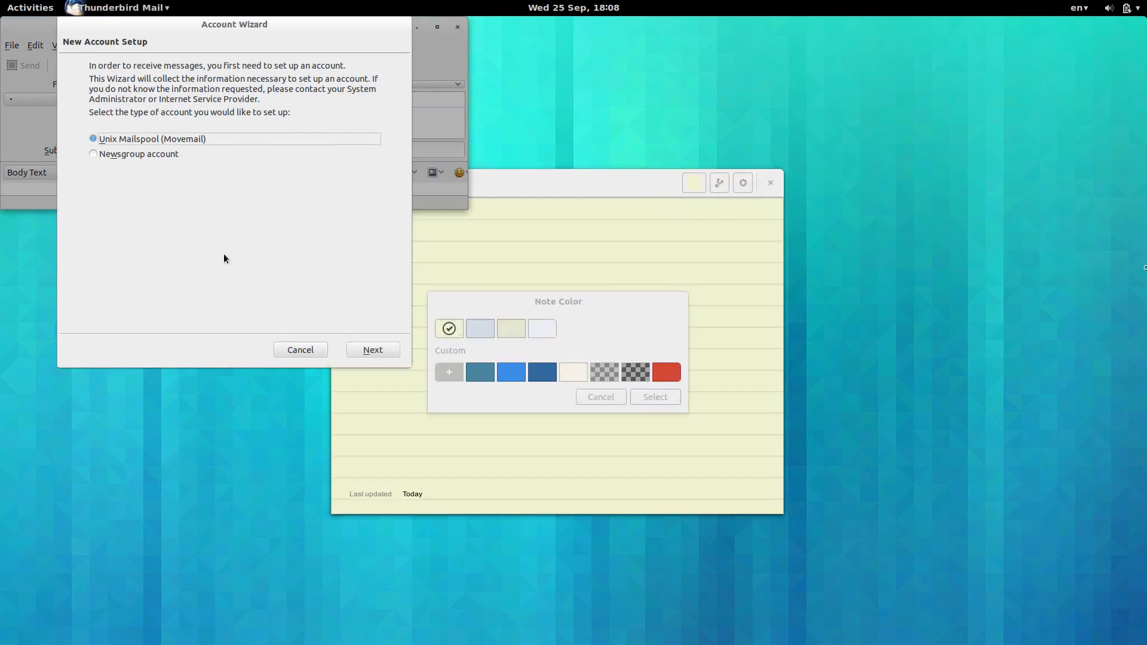
pyautogui.click(298, 350)
pyautogui.click(406, 217)
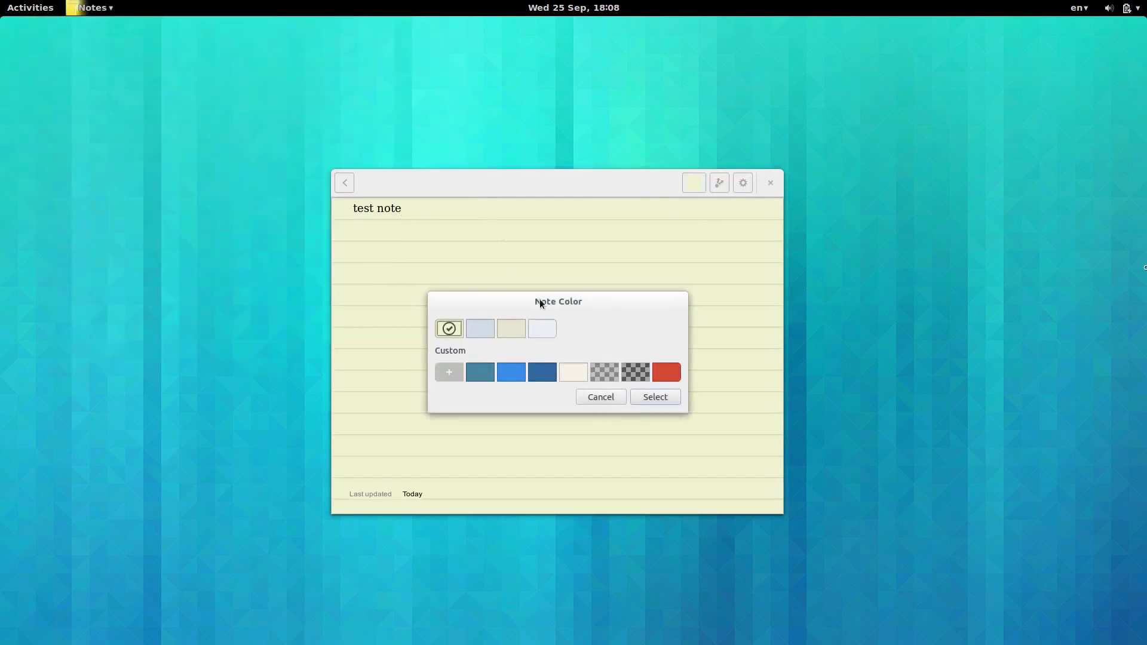
pyautogui.click(481, 374)
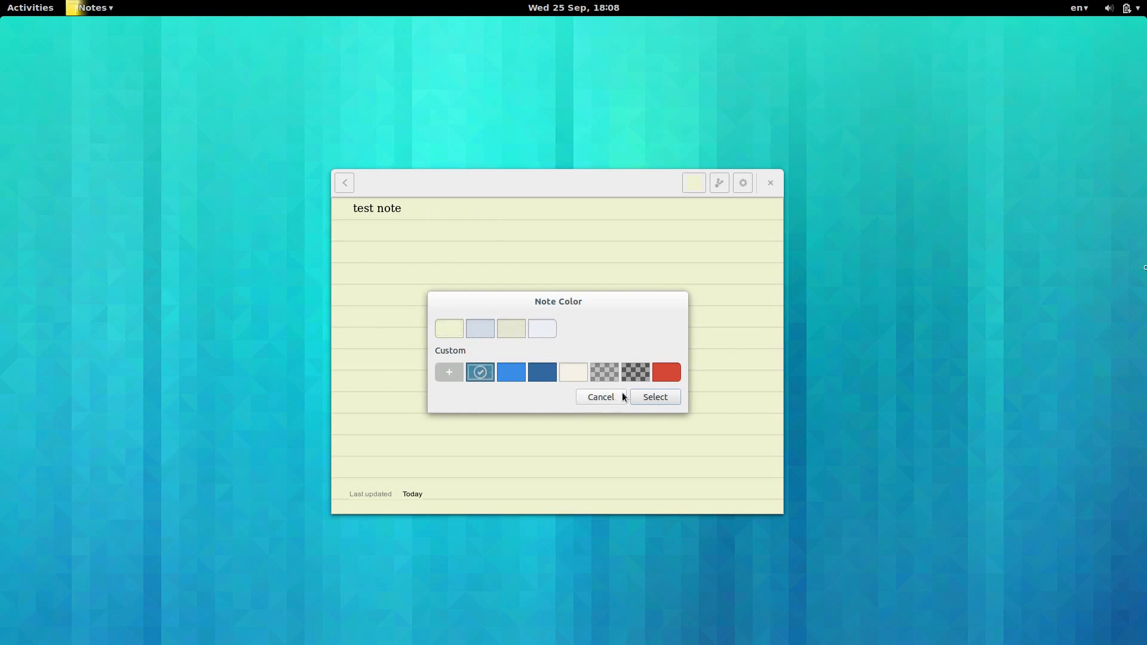
pyautogui.click(655, 397)
# Change the note's color to the dark checkered custom swatch.
pyautogui.click(693, 183)
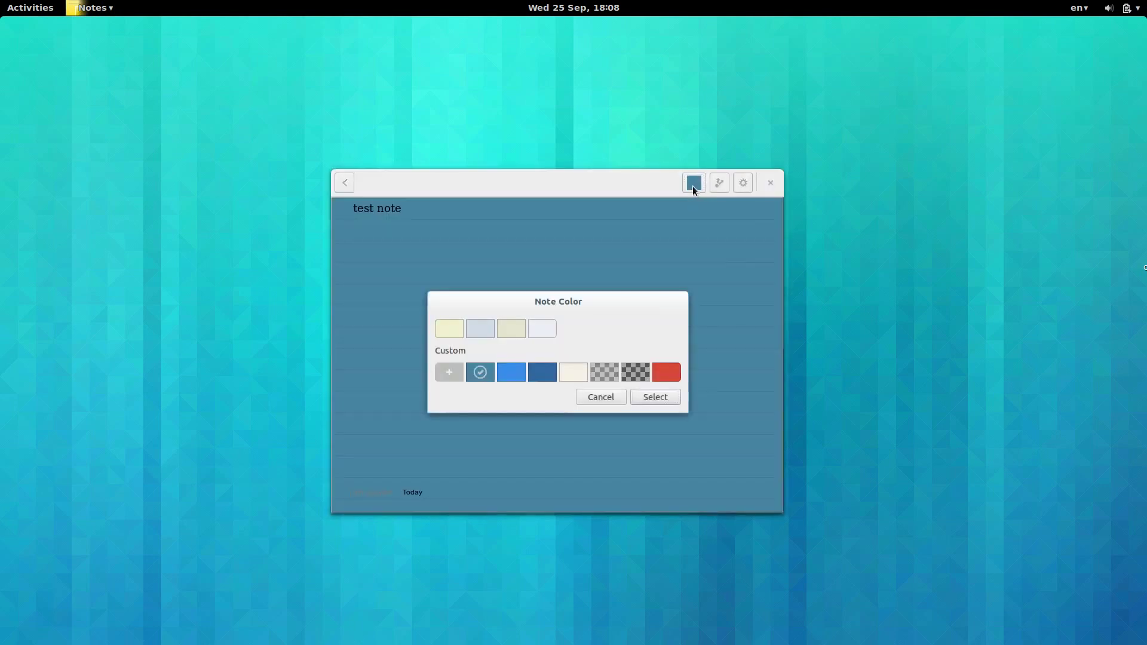
pyautogui.click(643, 376)
pyautogui.click(674, 398)
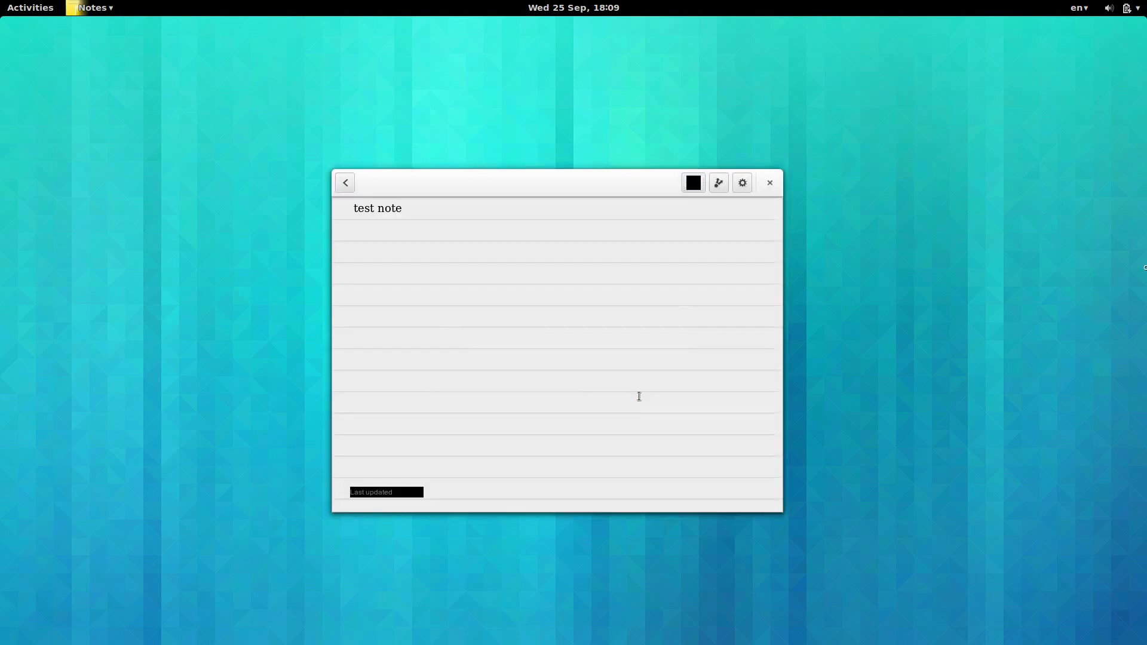
# View the note's options, try the list view in the notes overview, and quit Notes.
pyautogui.click(742, 184)
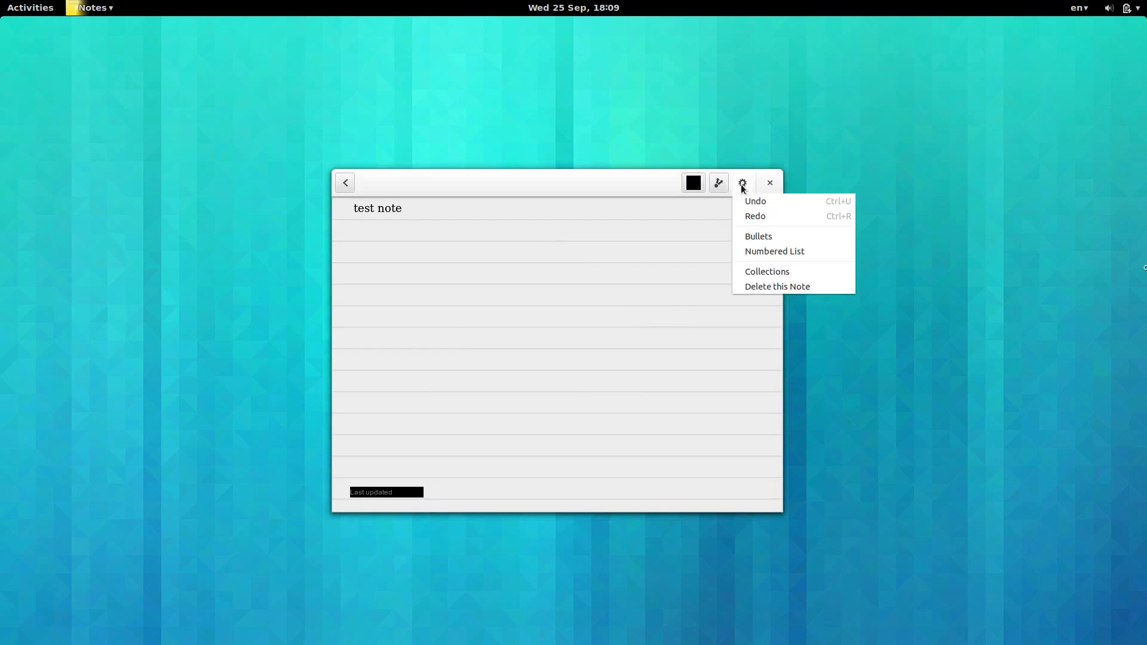
pyautogui.click(561, 420)
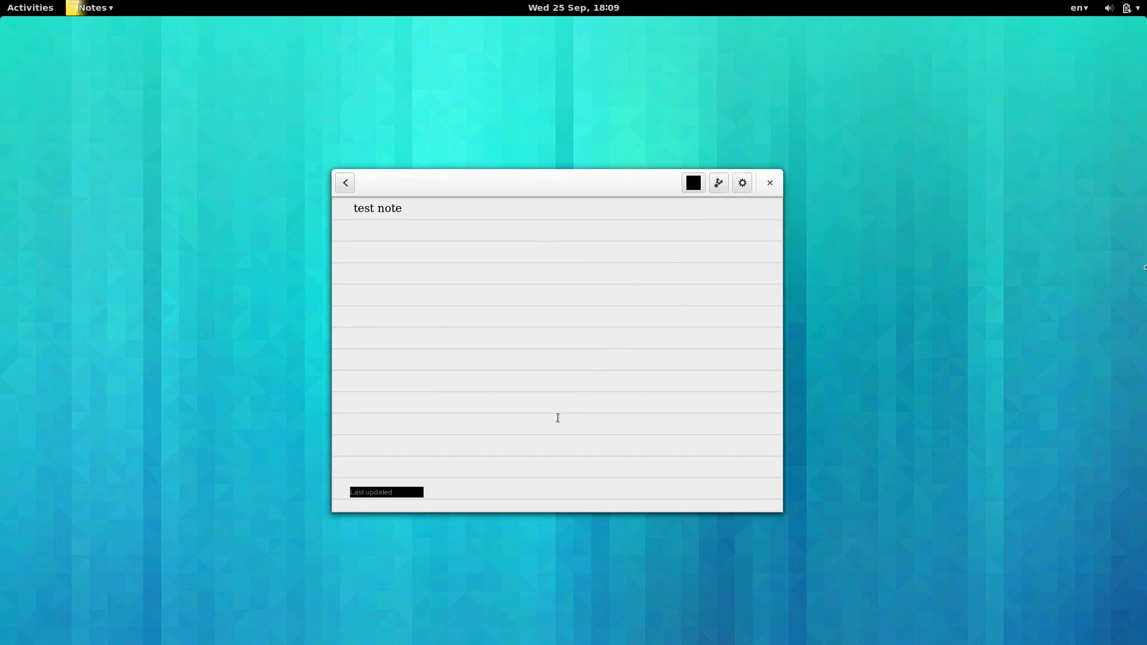
pyautogui.click(346, 183)
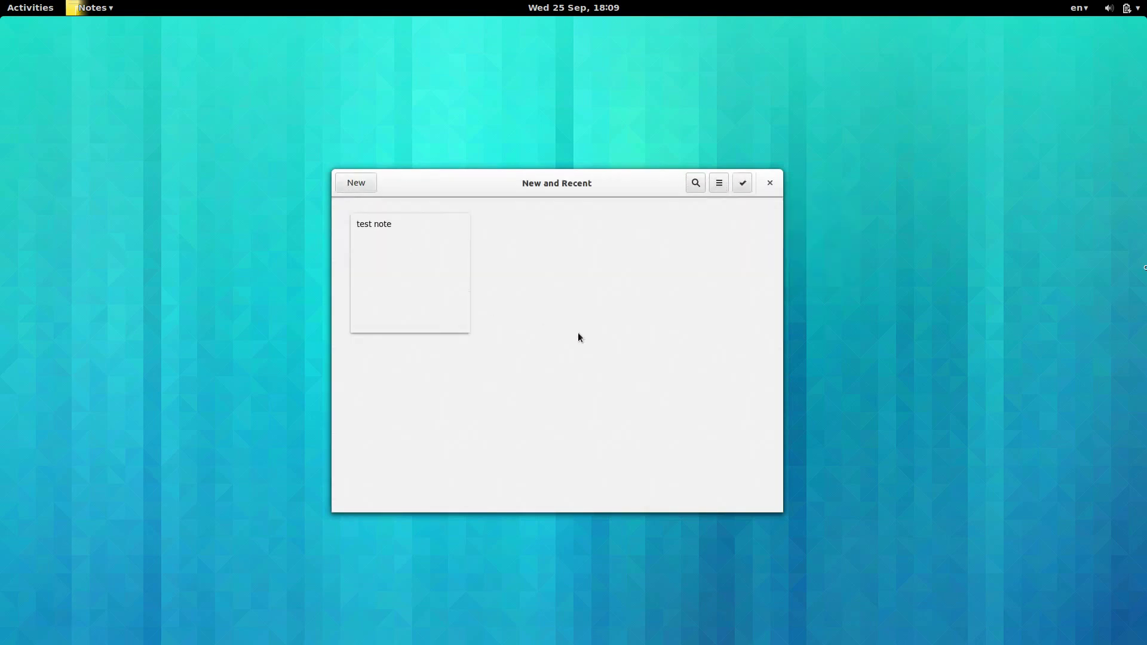
pyautogui.click(721, 184)
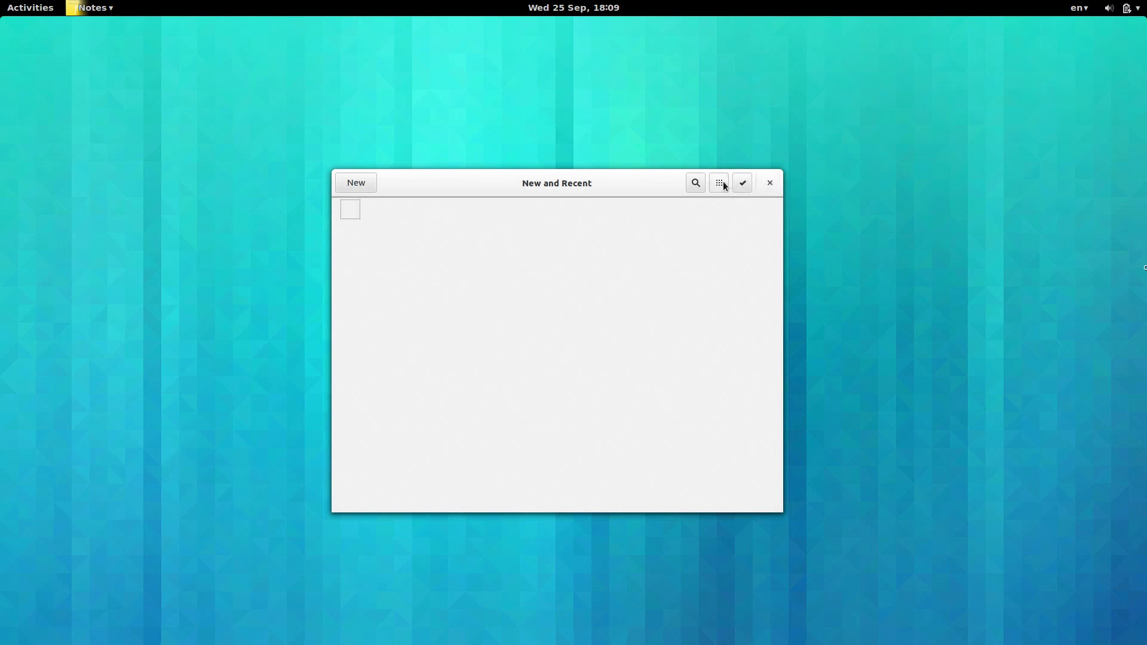
pyautogui.click(721, 184)
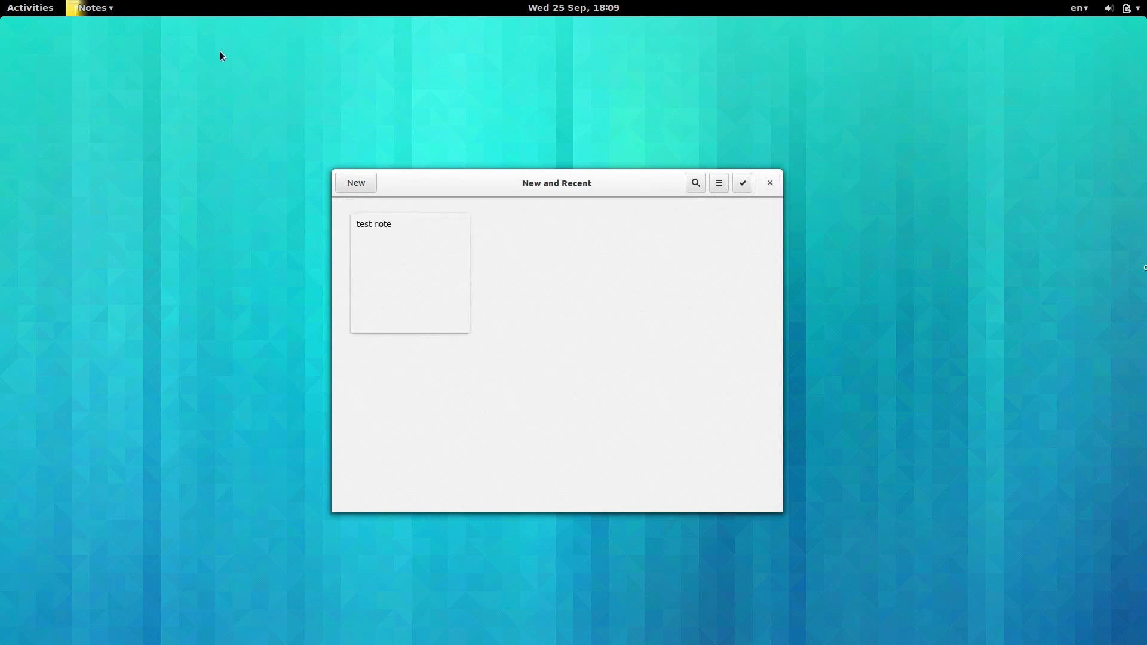
pyautogui.click(93, 7)
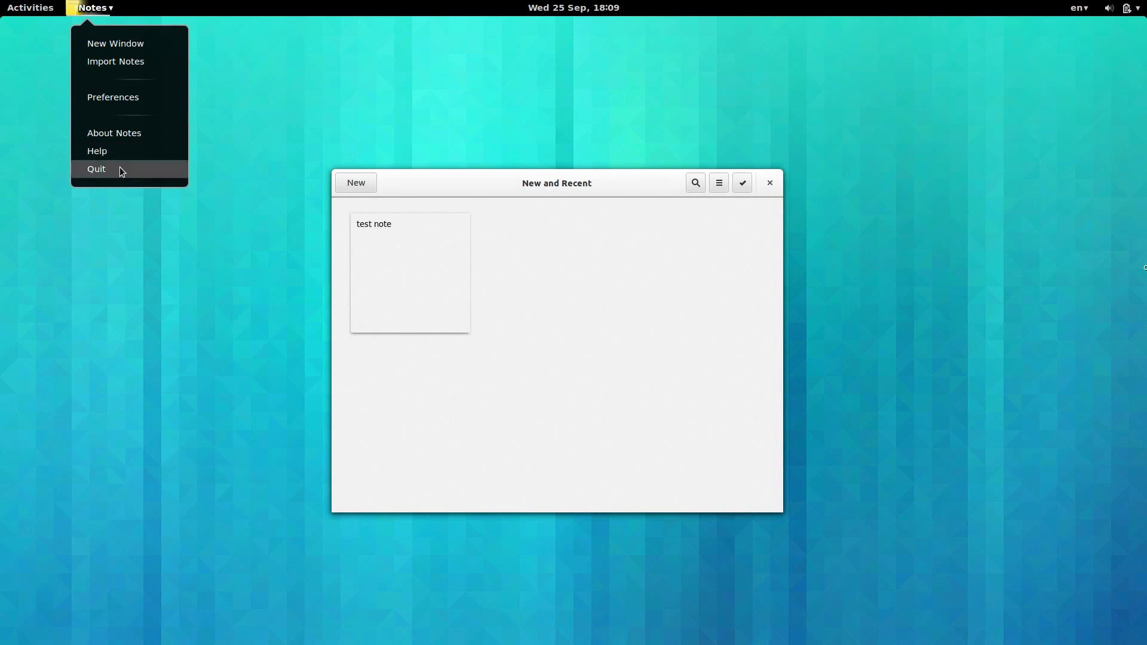
pyautogui.click(121, 171)
# Search Activities for "wea", open Weather, and move its window toward the desktop's center and widen it.
pyautogui.click(8, 8)
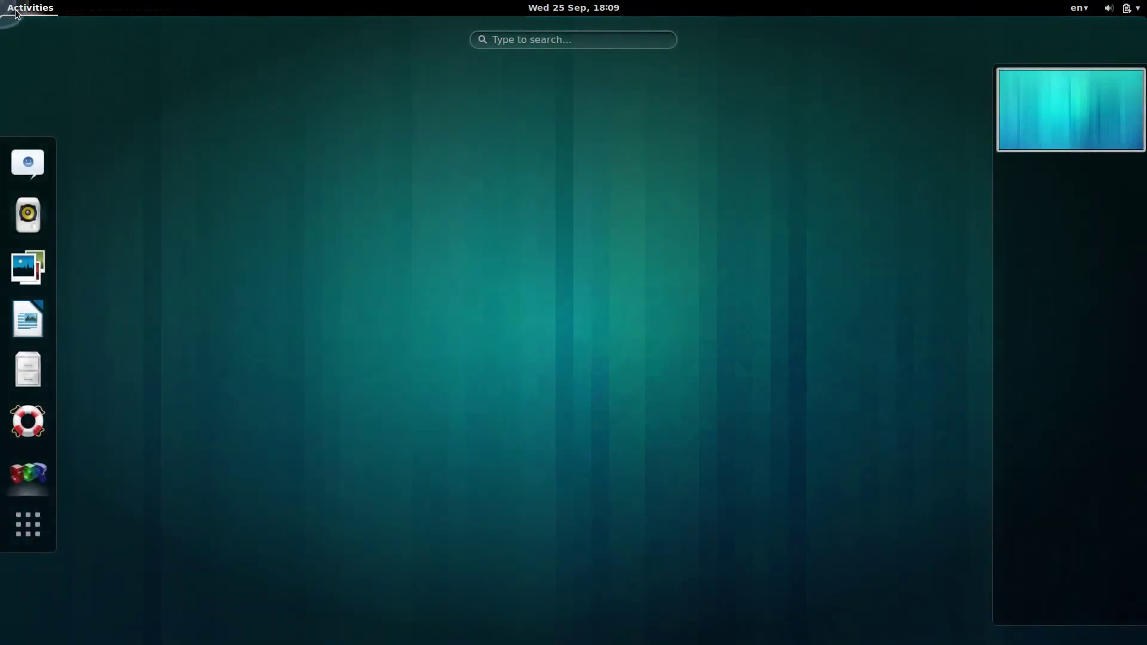
pyautogui.write('wea')
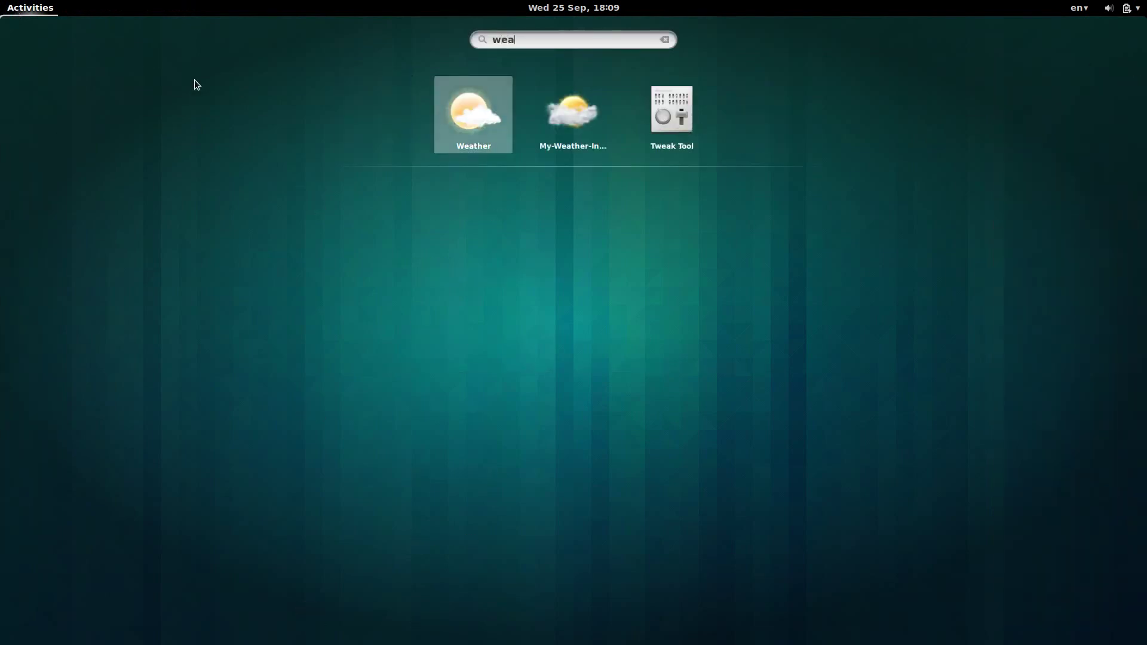
pyautogui.click(472, 120)
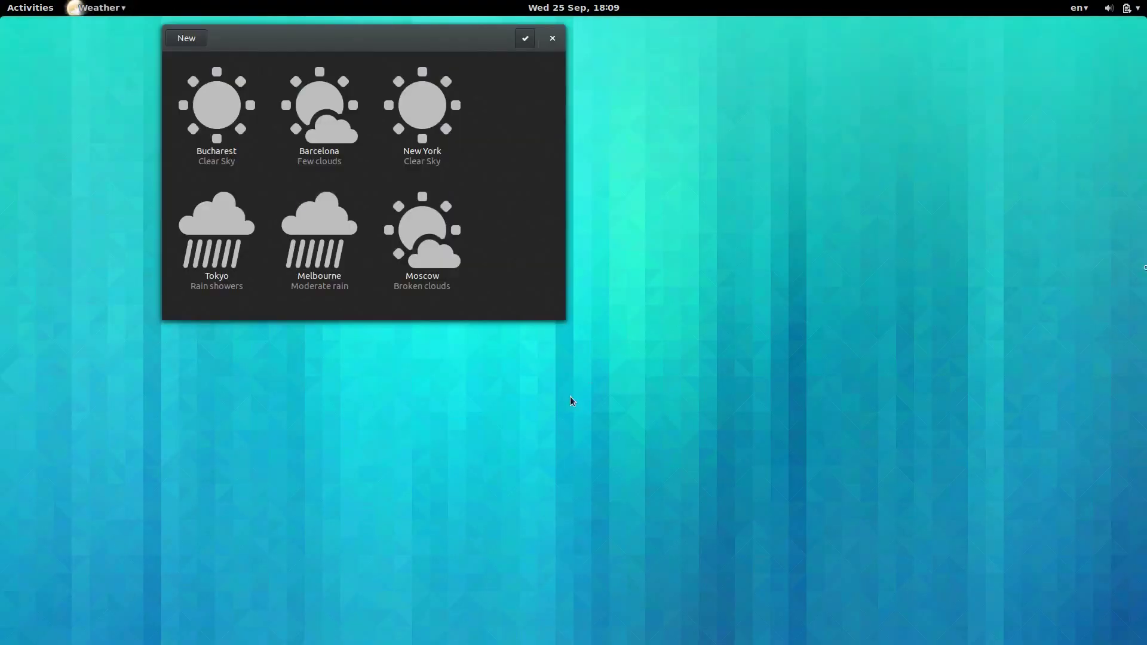
pyautogui.moveTo(357, 40); pyautogui.dragTo(592, 167)
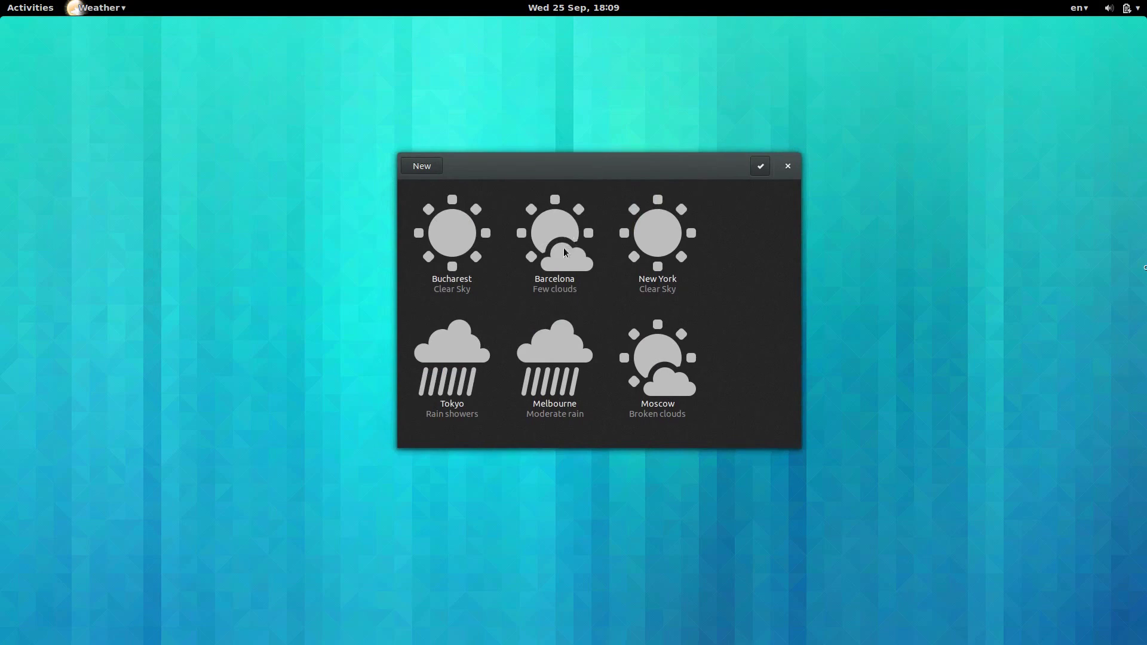
pyautogui.moveTo(801, 174); pyautogui.dragTo(872, 166)
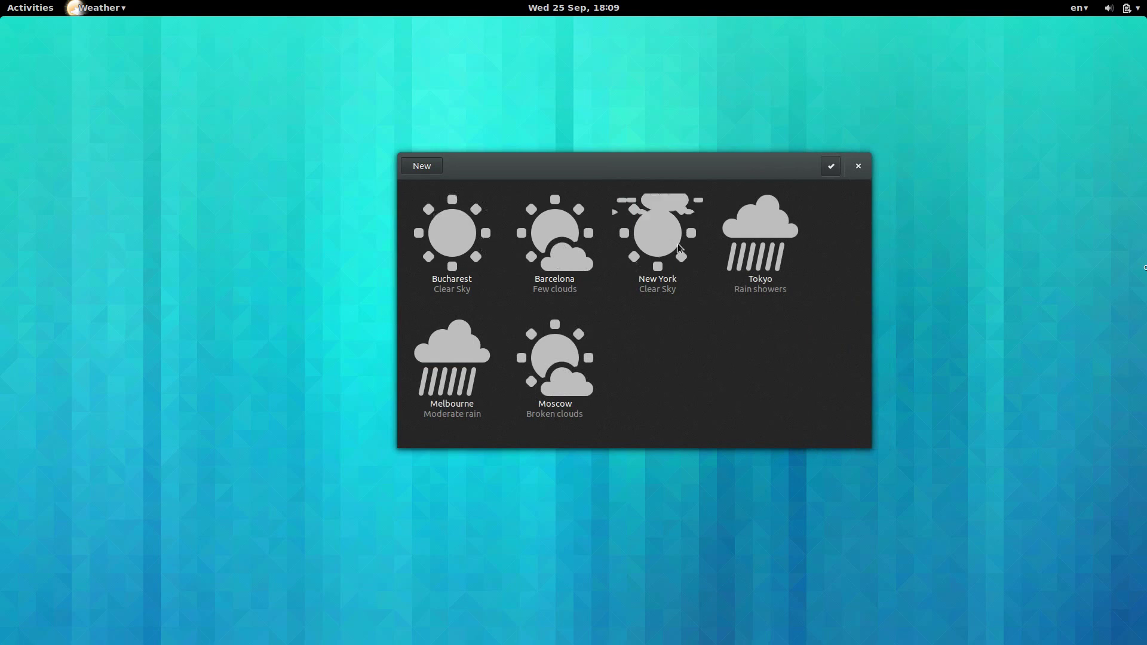
# View New York's weather, including its detailed forecast for today.
pyautogui.click(654, 270)
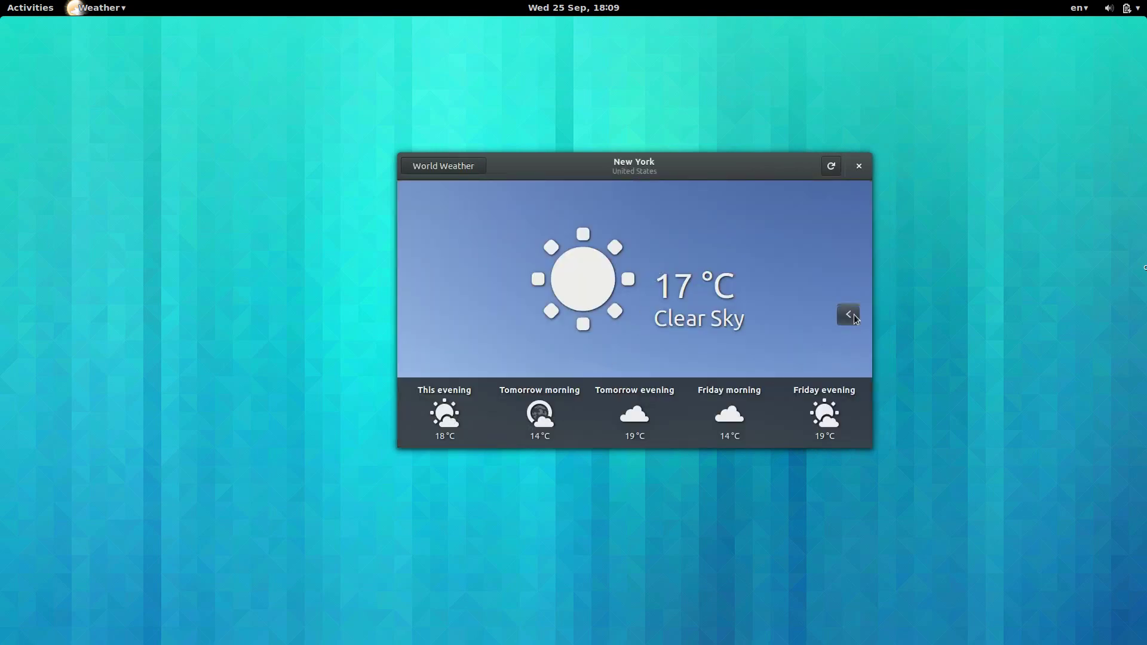
pyautogui.click(849, 315)
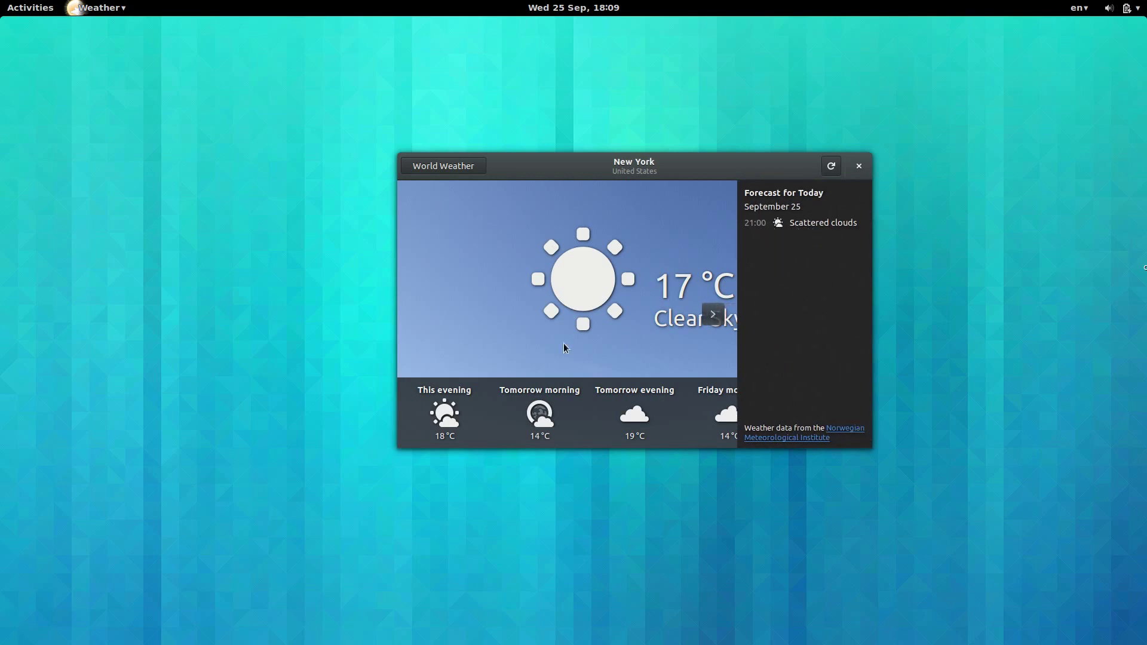
pyautogui.click(711, 315)
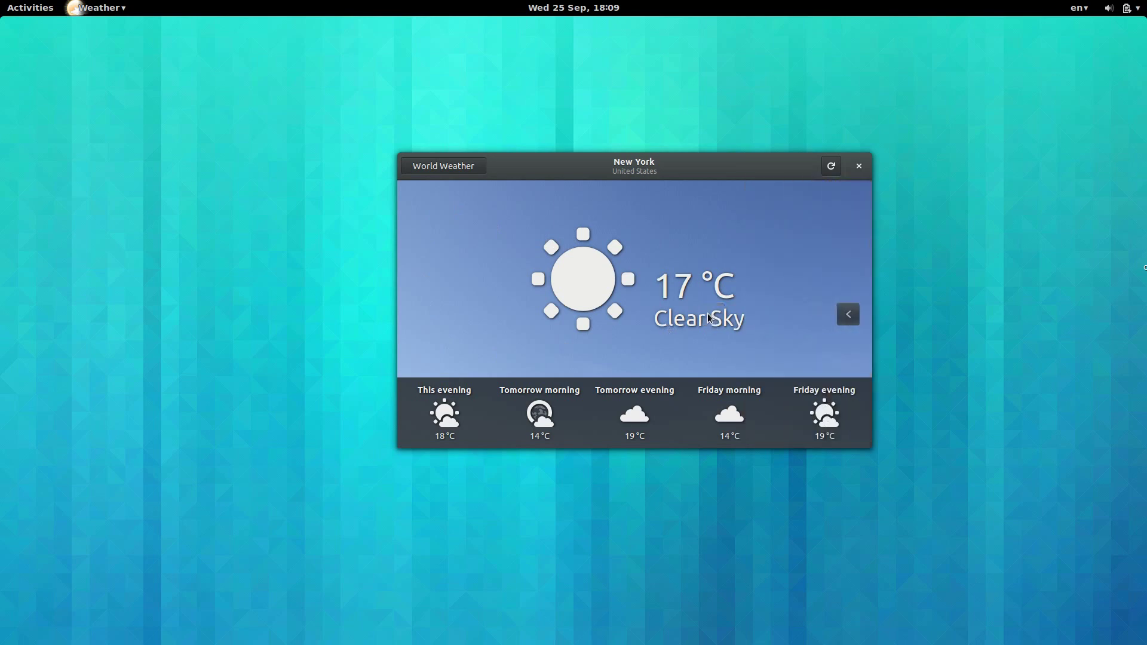
# View Barcelona's weather with today's detailed forecast, refresh the data, and close Weather.
pyautogui.click(439, 167)
pyautogui.click(561, 259)
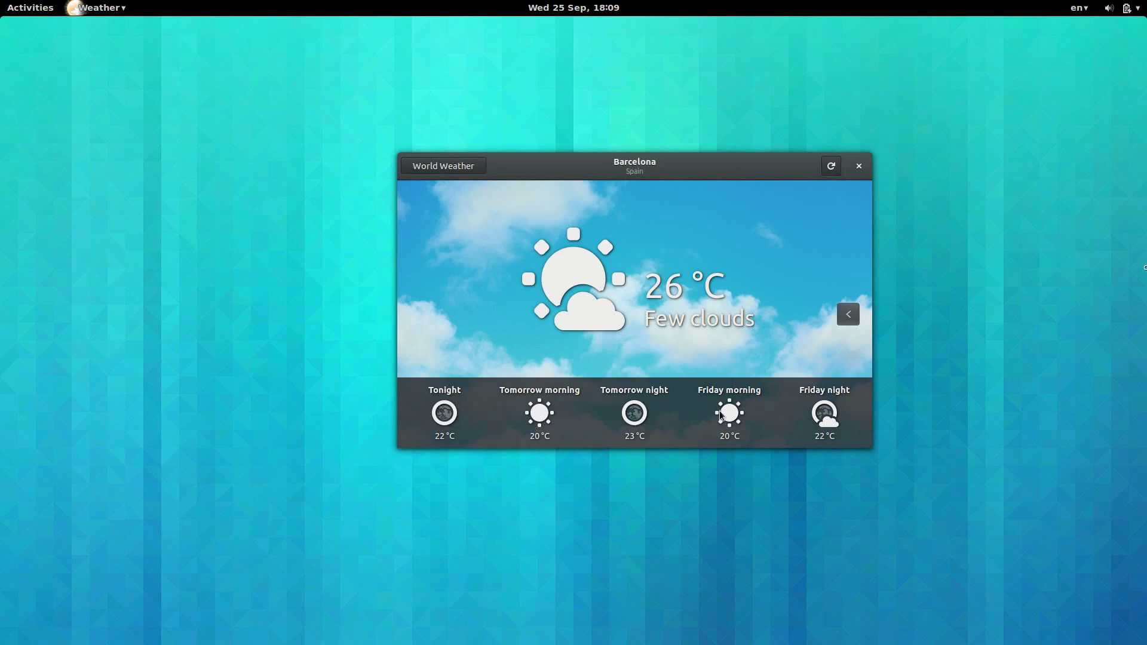
pyautogui.click(849, 314)
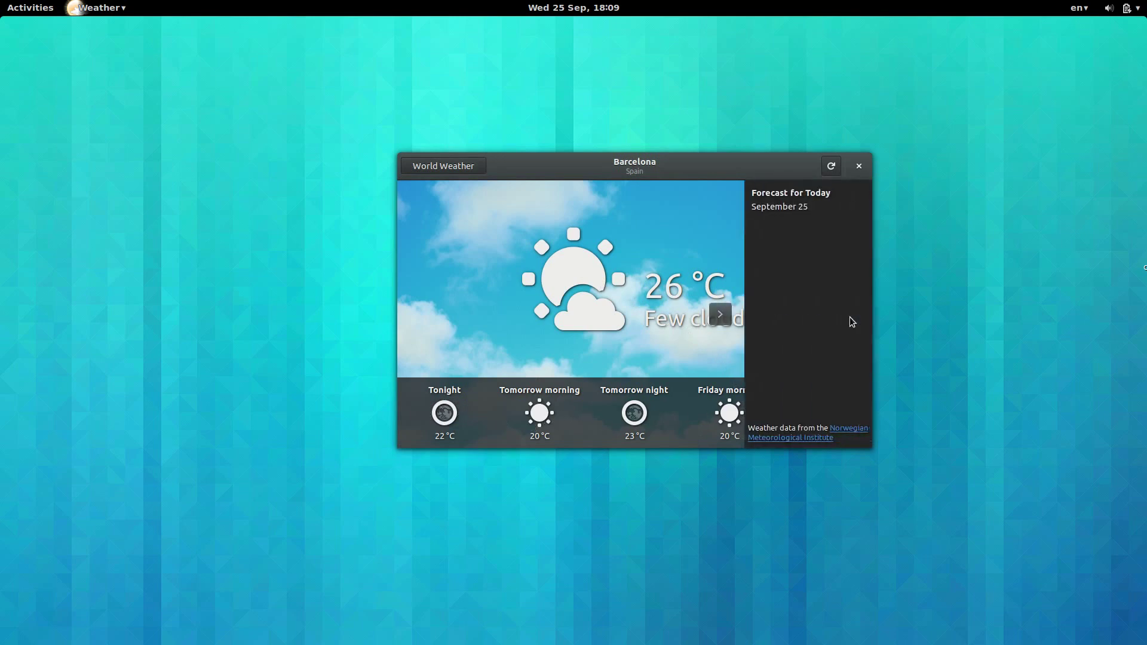
pyautogui.click(831, 165)
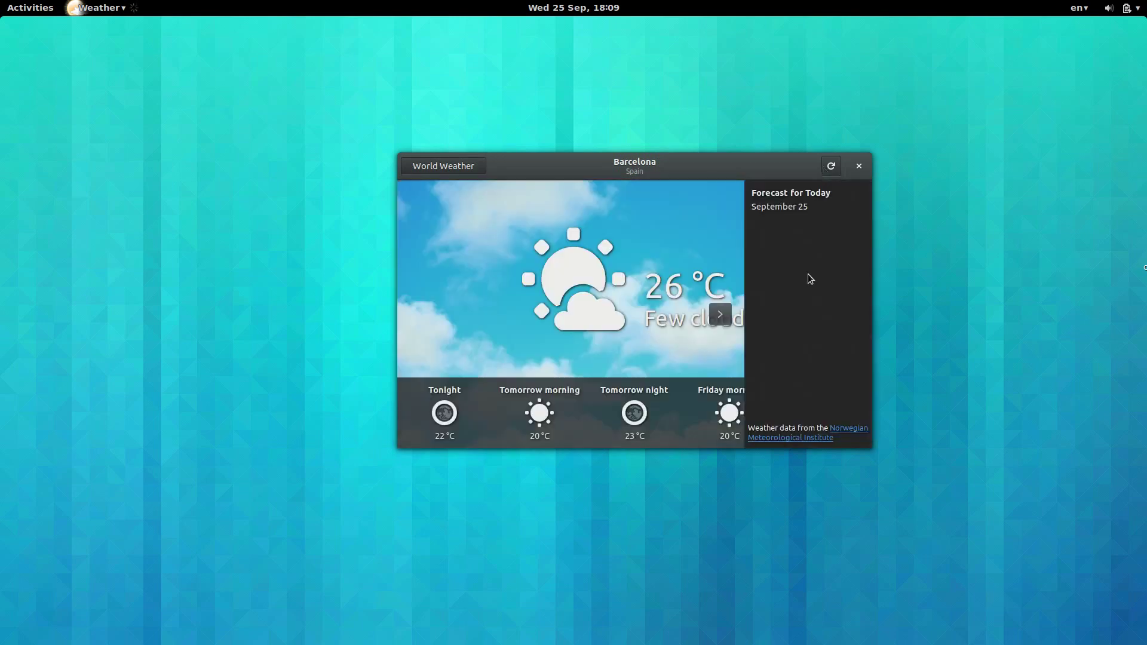
pyautogui.click(722, 320)
pyautogui.click(427, 171)
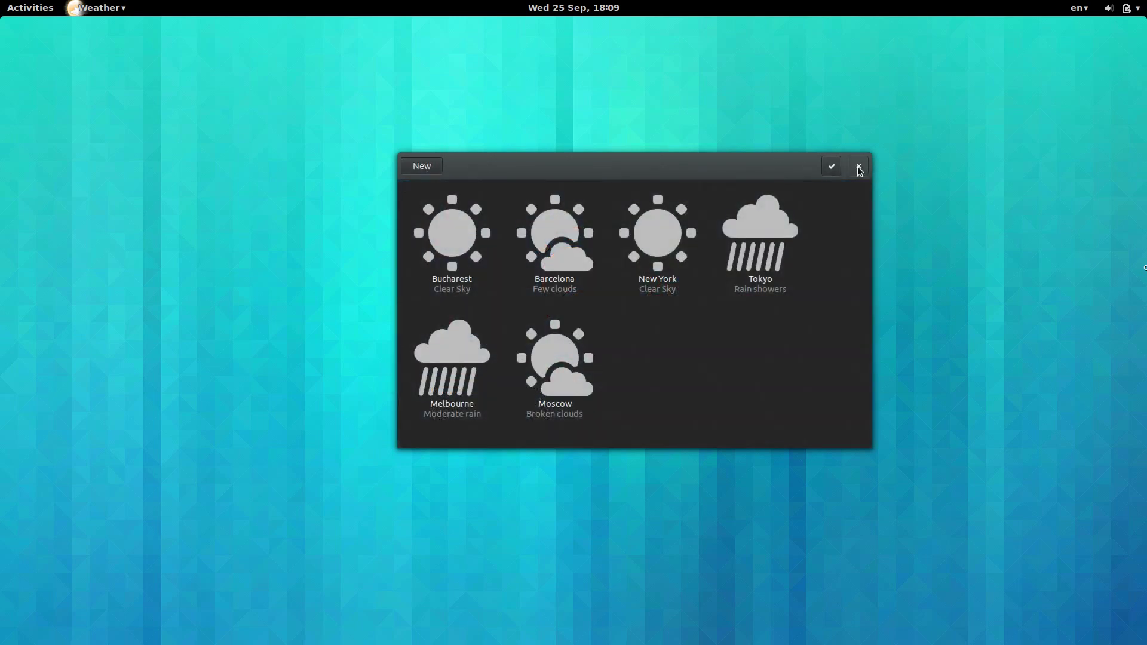
pyautogui.click(859, 169)
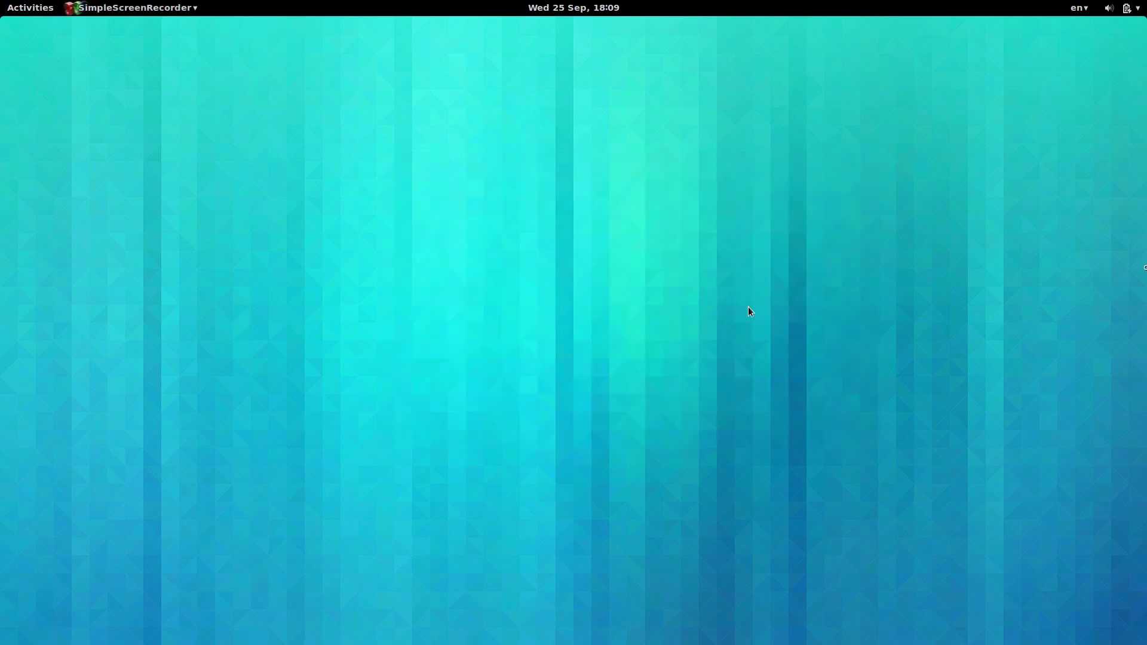
# Show the message tray with its options and dismiss it.
pyautogui.moveTo(671, 644)
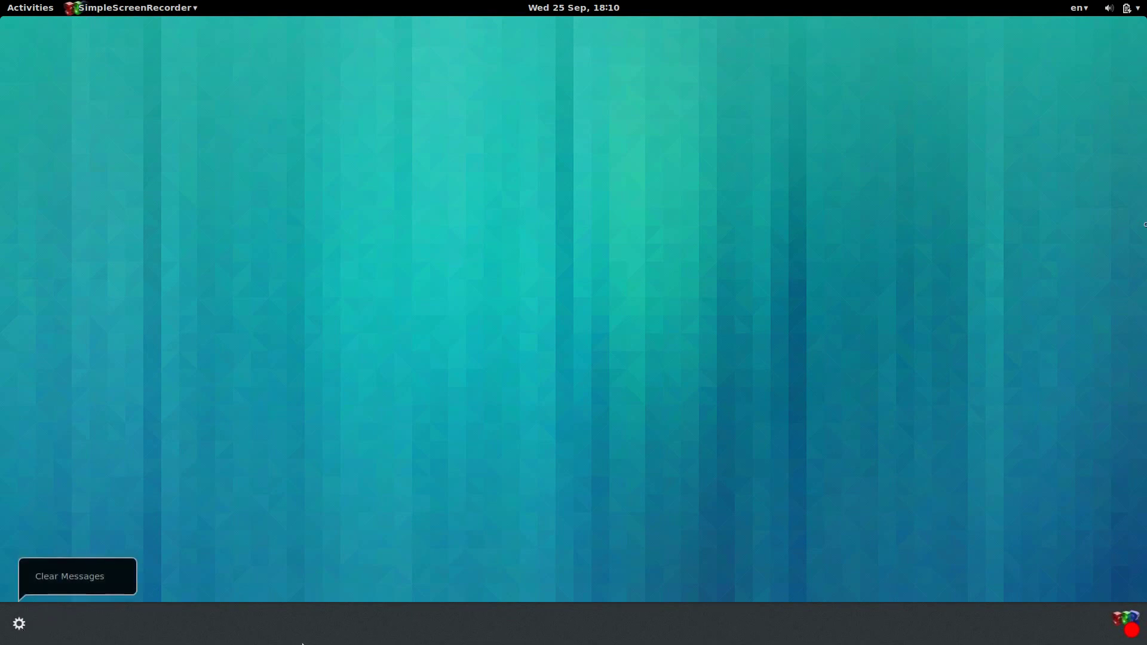
pyautogui.click(639, 345)
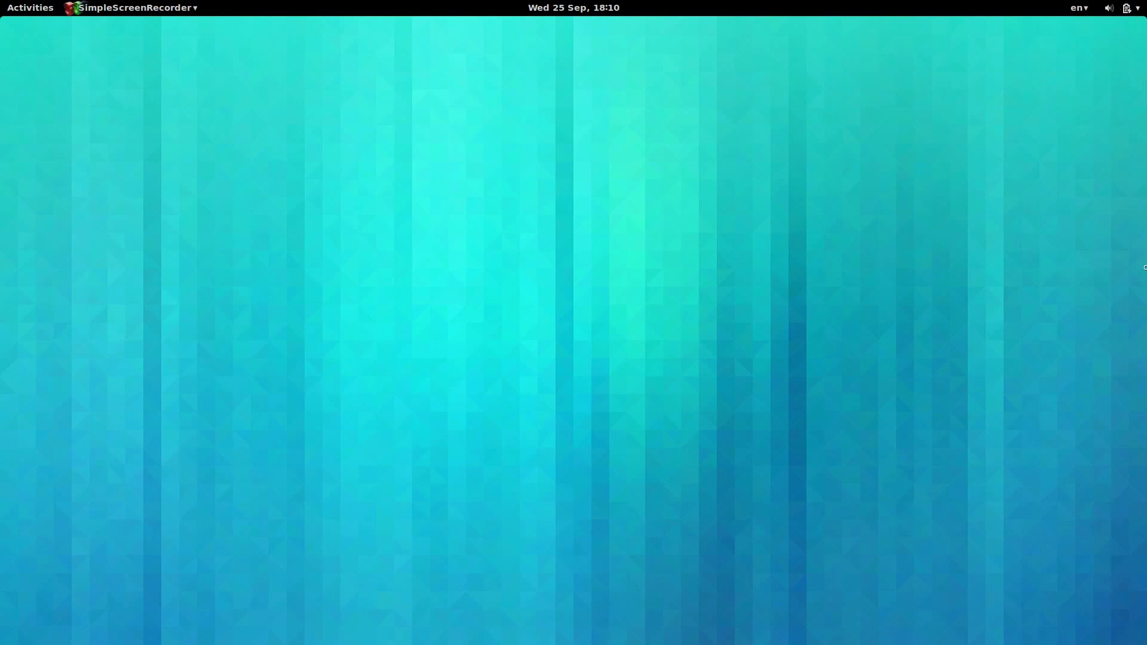
pyautogui.press('super+l')
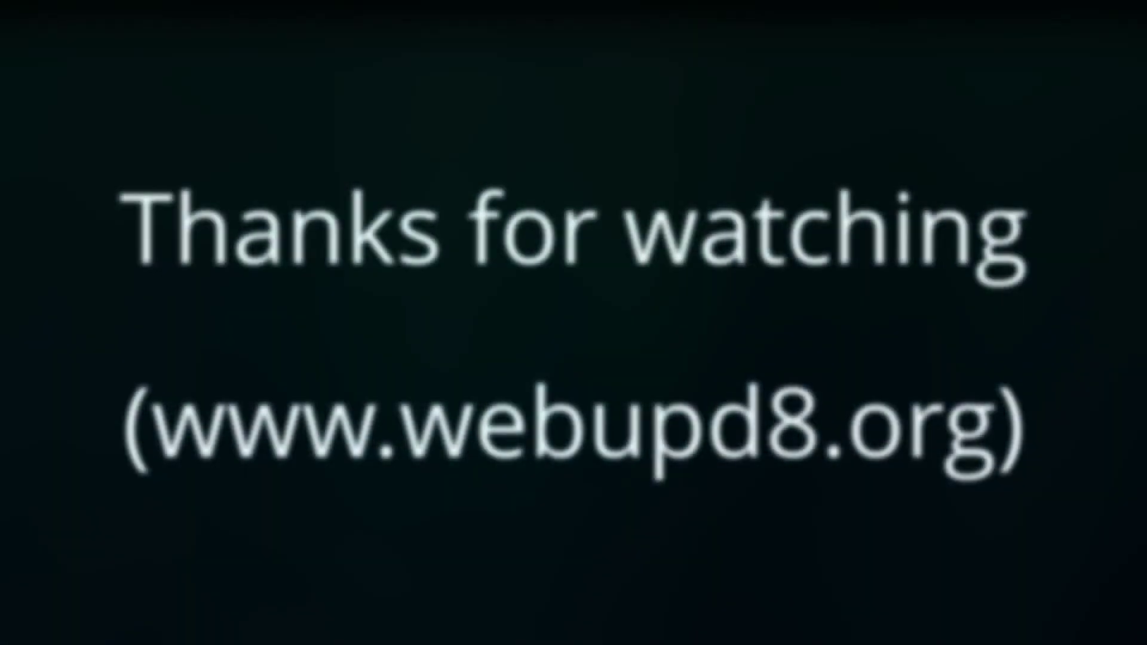